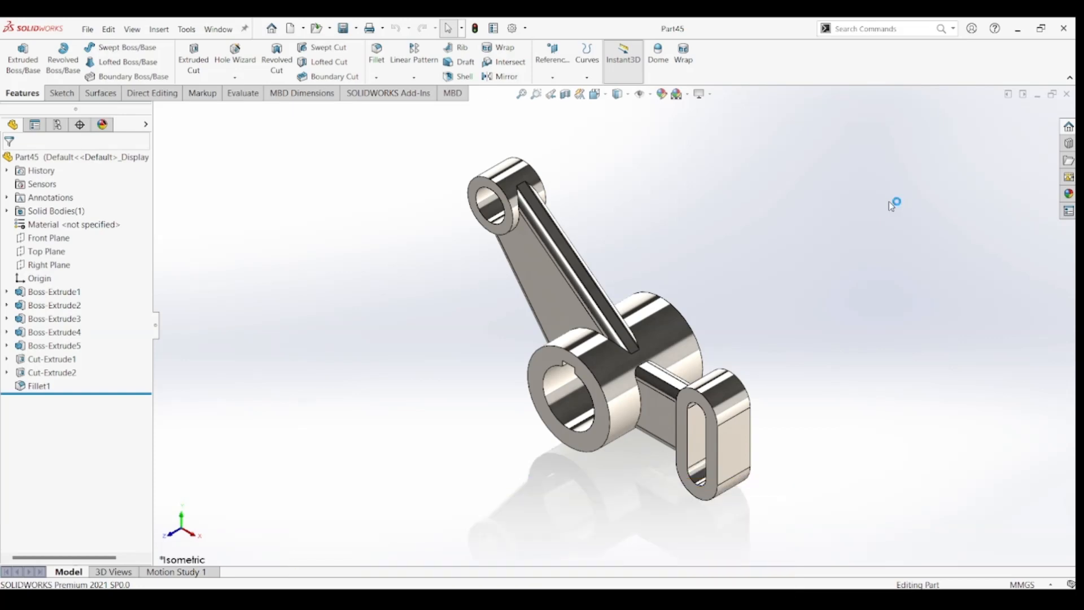
Examine the Part45 PDF drawing for the views and dimensions of the lever arm, and return to the part.
mouse_move(603, 582)
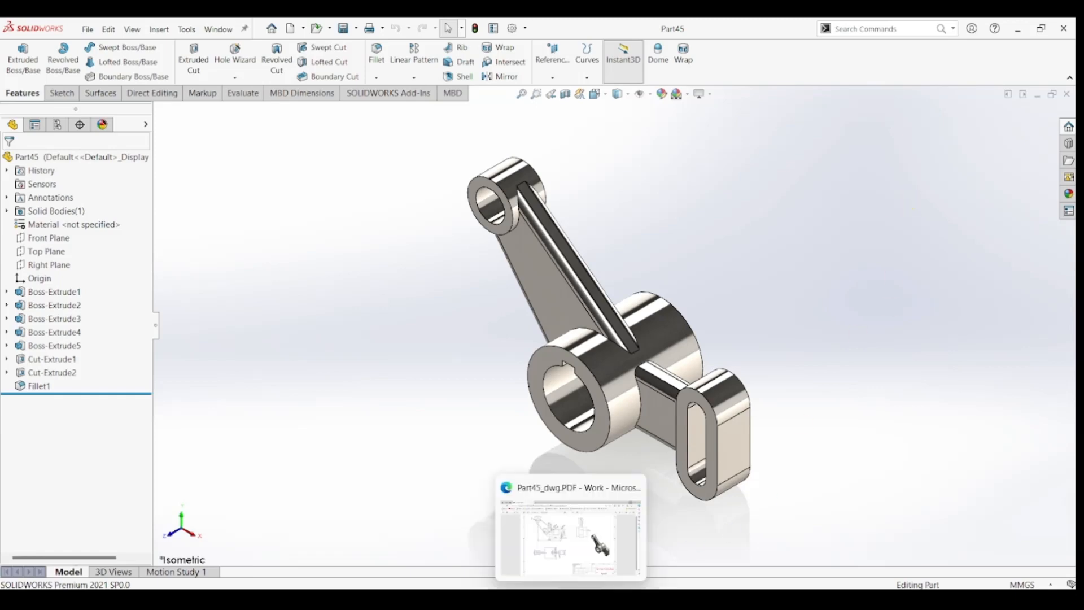
left_click(506, 488)
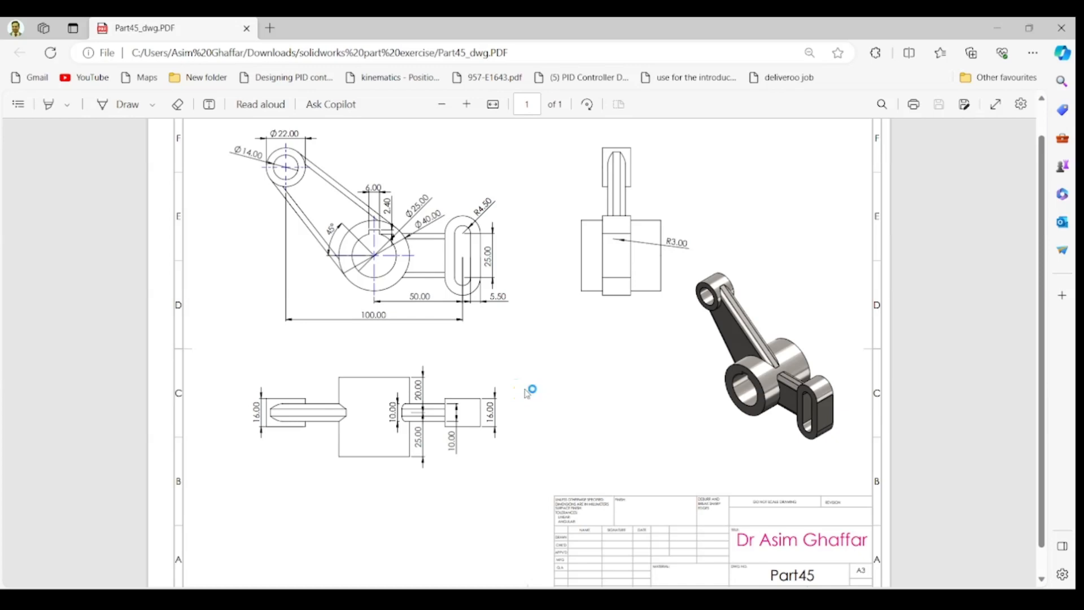
left_click(997, 28)
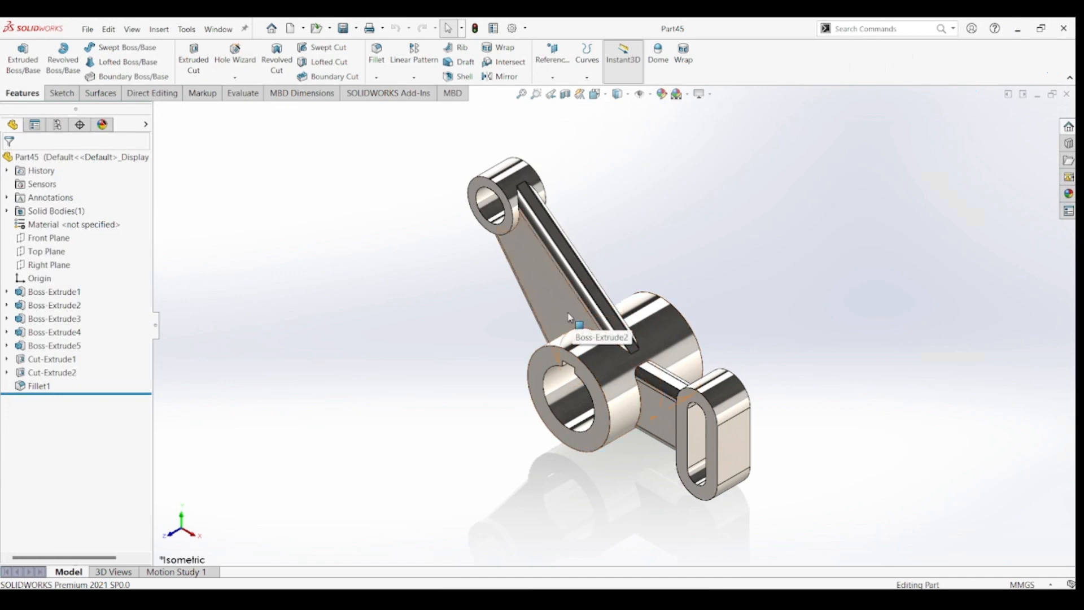
Create a new part document and start a sketch on its Front Plane.
left_click(89, 29)
left_click(102, 41)
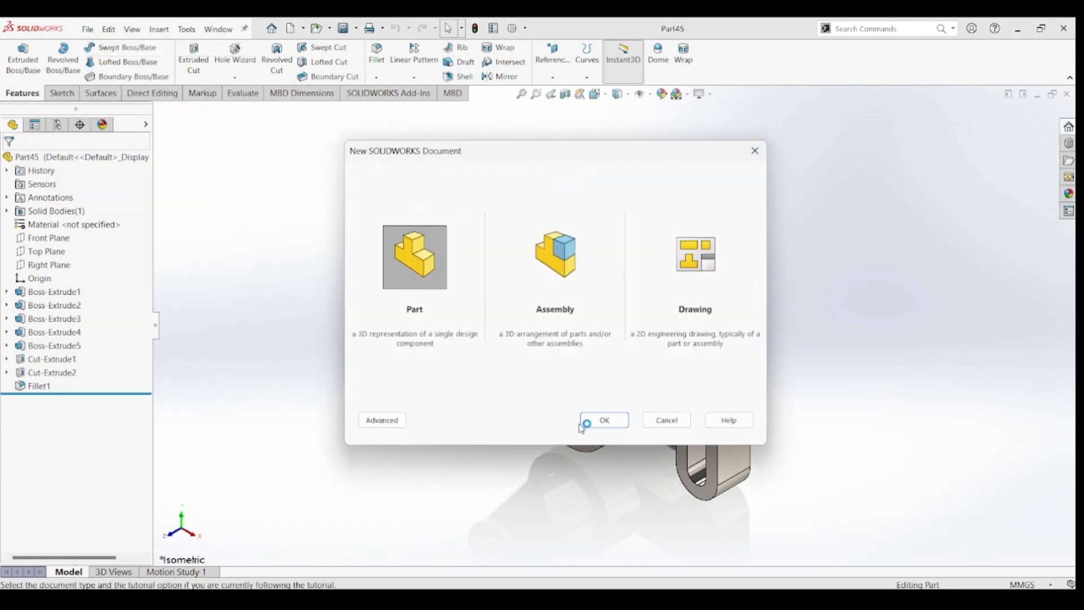
left_click(599, 420)
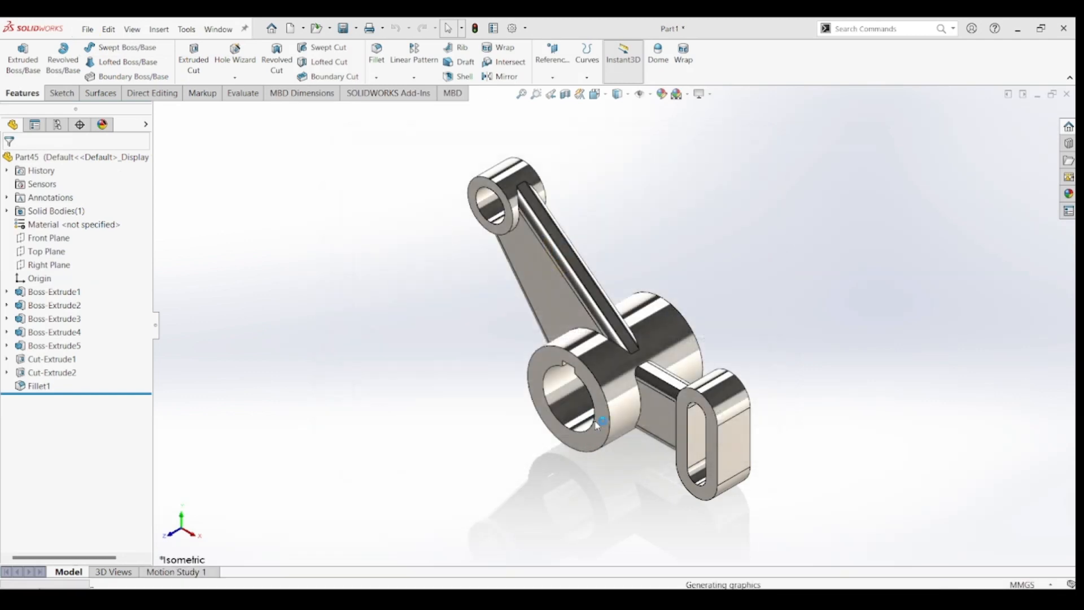
left_click(60, 93)
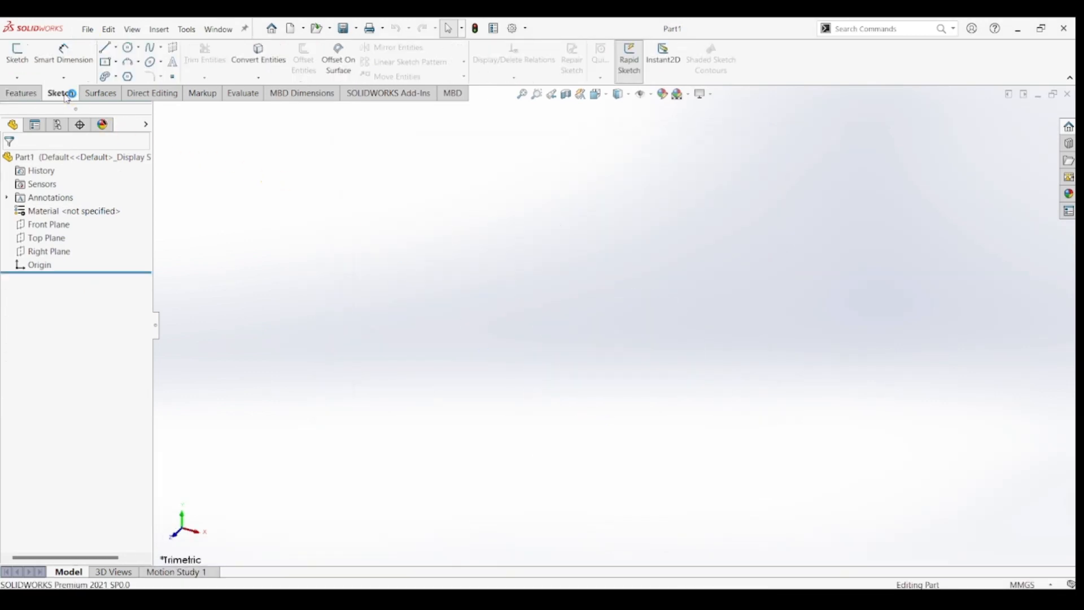
left_click(17, 53)
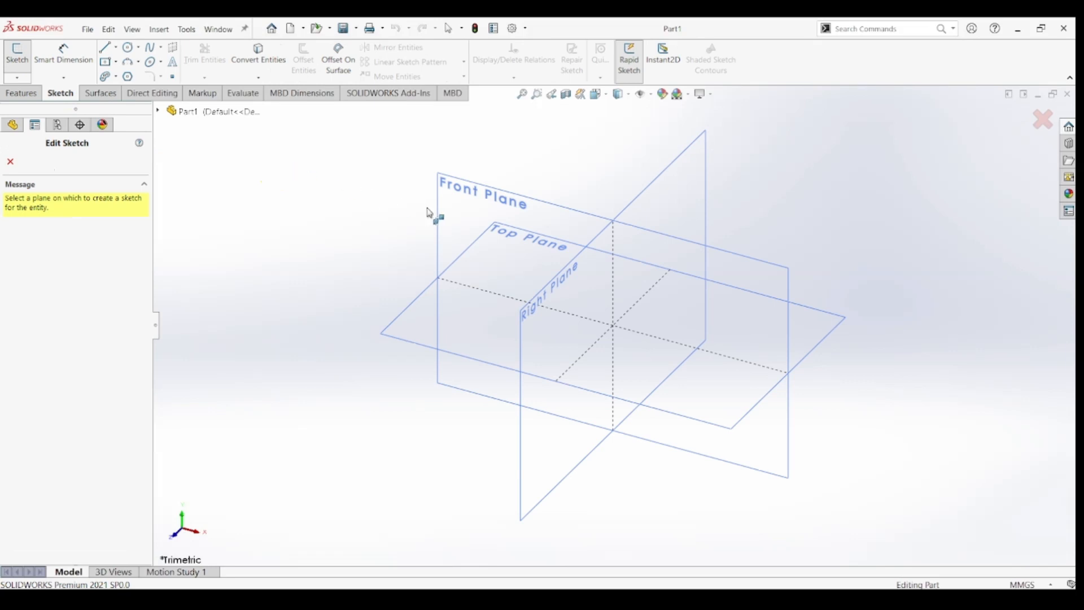
left_click(449, 214)
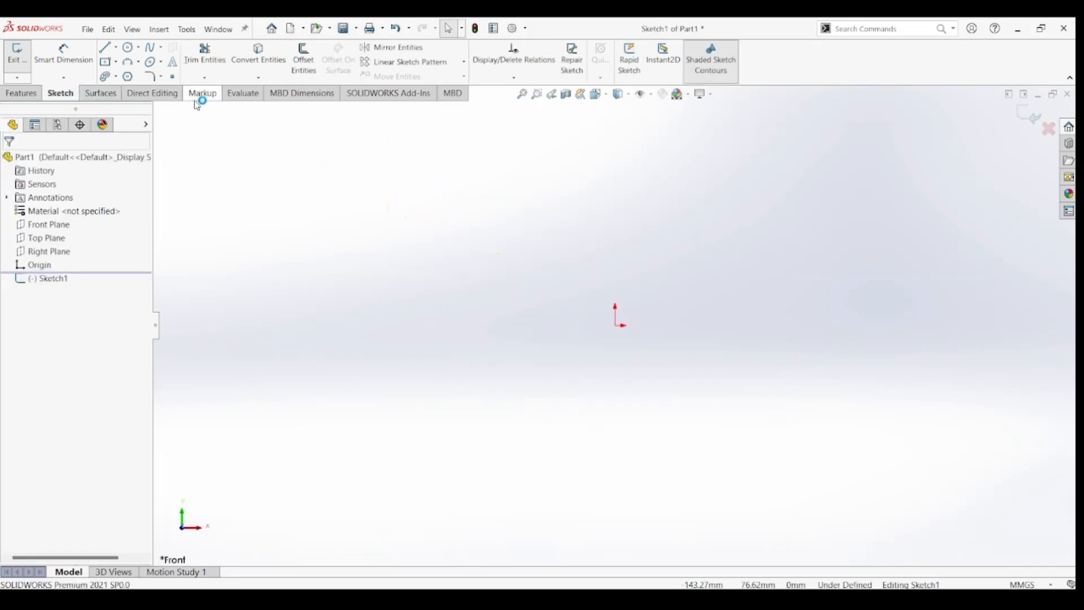
Sketch two concentric circles centred on the origin with radii of about 25 mm and 35 mm.
left_click(134, 50)
left_click(616, 327)
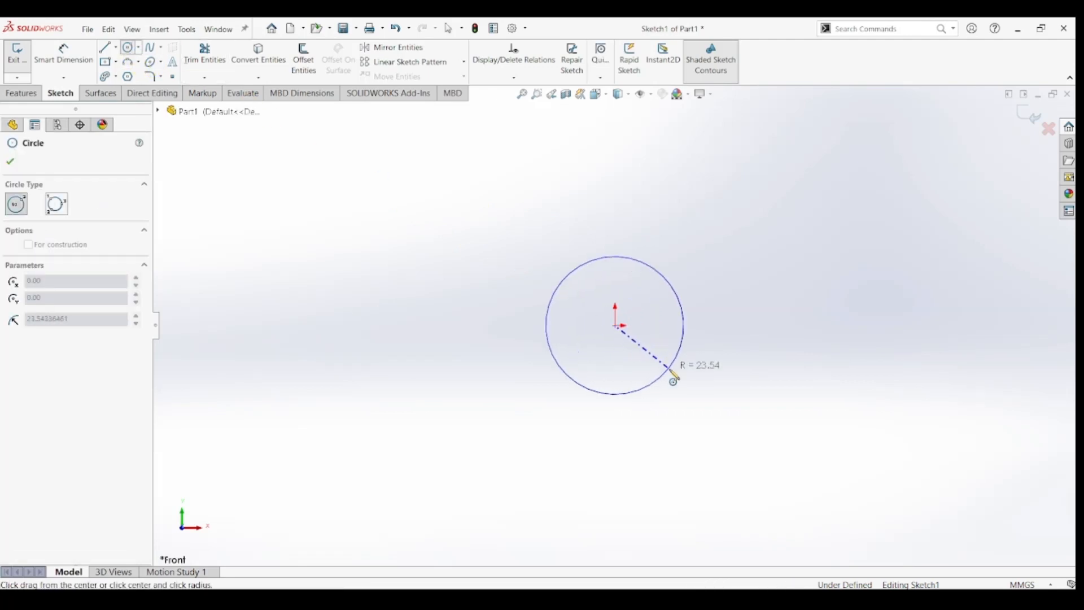
left_click(674, 376)
left_click(616, 326)
left_click(691, 396)
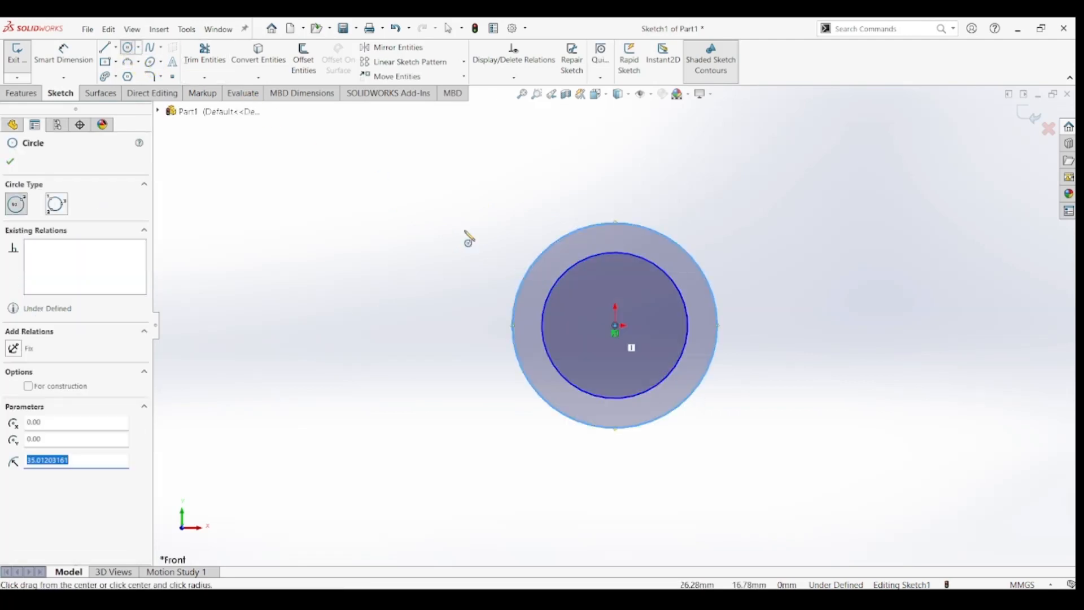
Sketch a horizontal centerline about 100 mm long from the origin toward positive X.
left_click(116, 49)
left_click(124, 75)
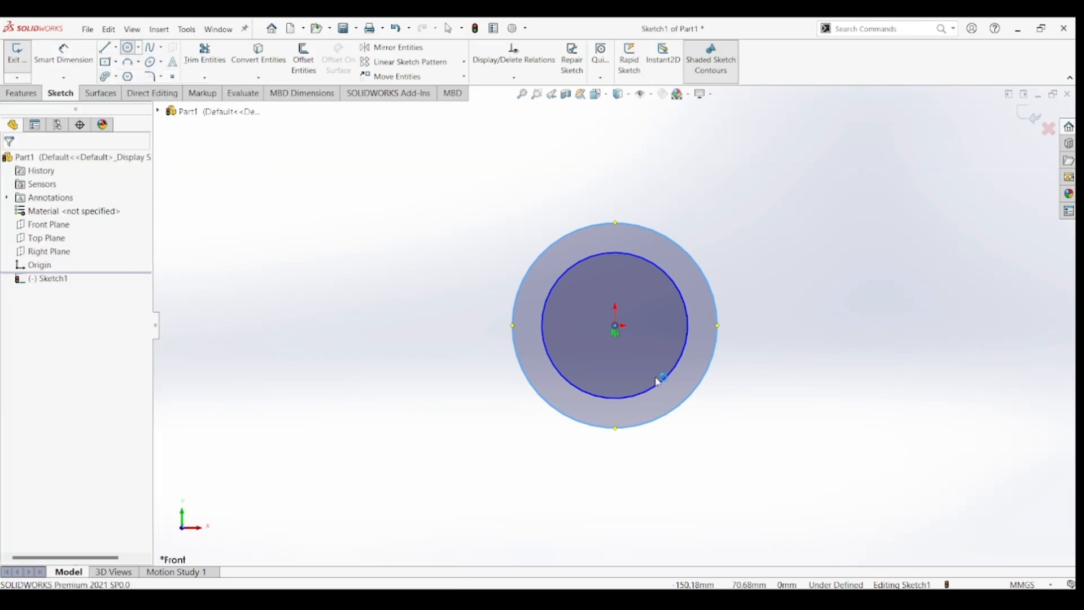
left_click(909, 326)
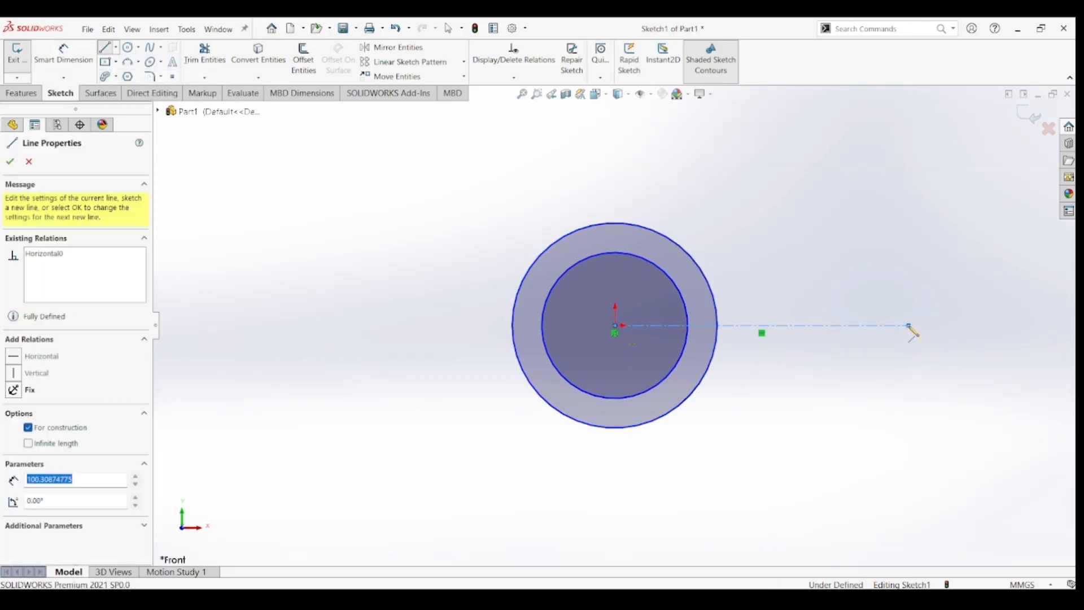
Sketch a vertical centerpoint straight slot at the centerline's outer end, about 24 mm wide and 80 mm between arc centres.
left_click(126, 74)
left_click(114, 78)
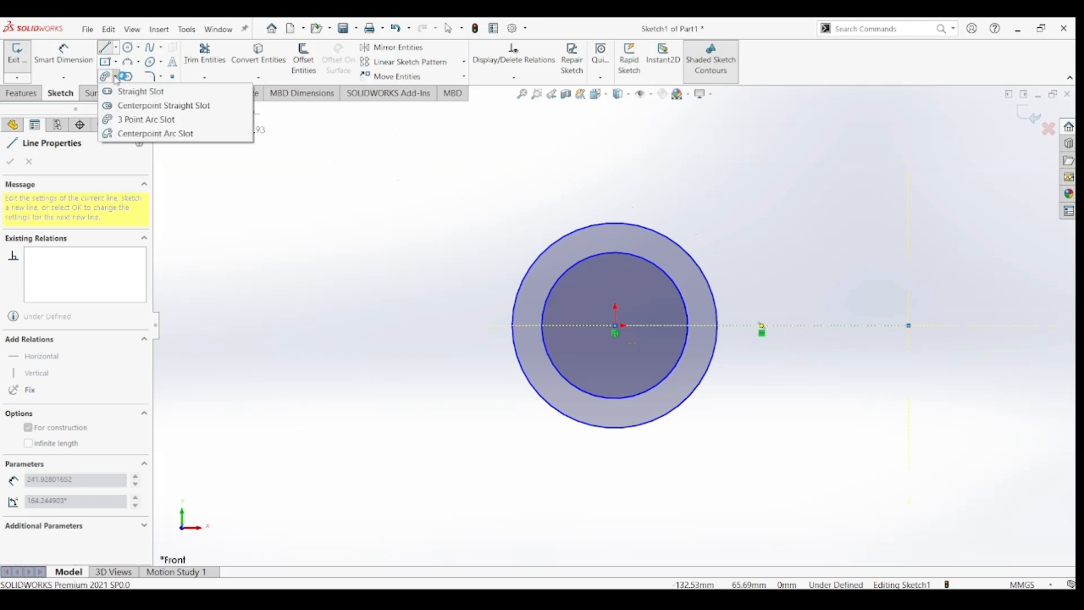
left_click(120, 108)
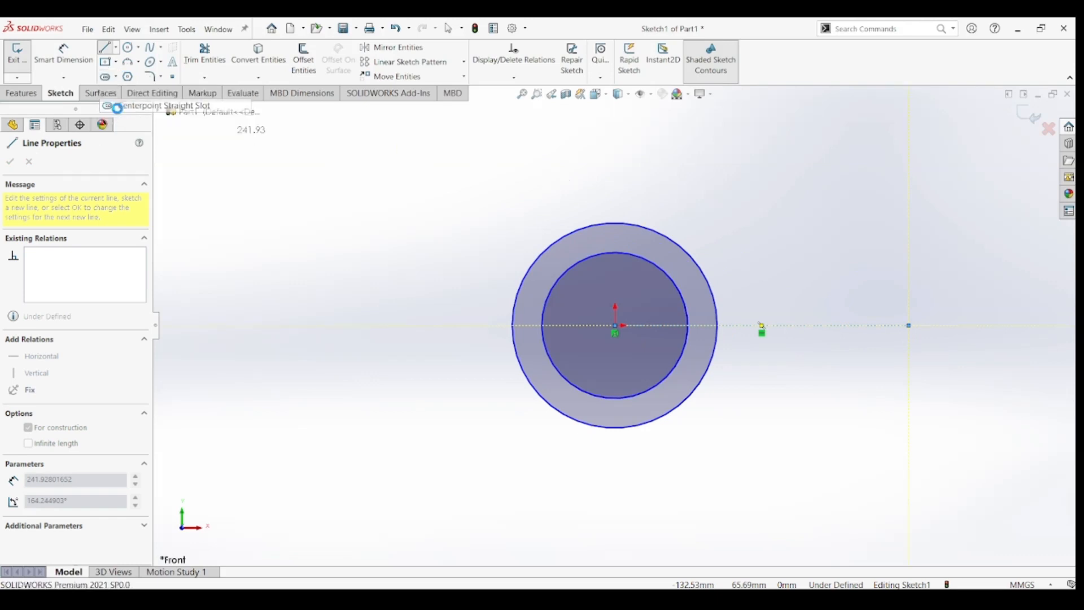
left_click(909, 326)
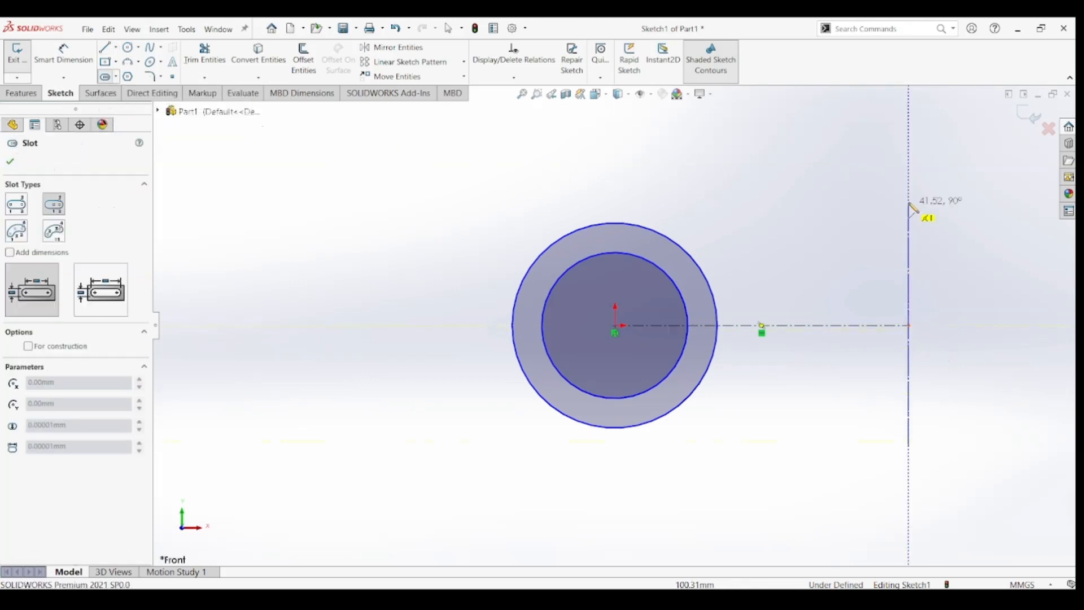
left_click(908, 209)
left_click(946, 251)
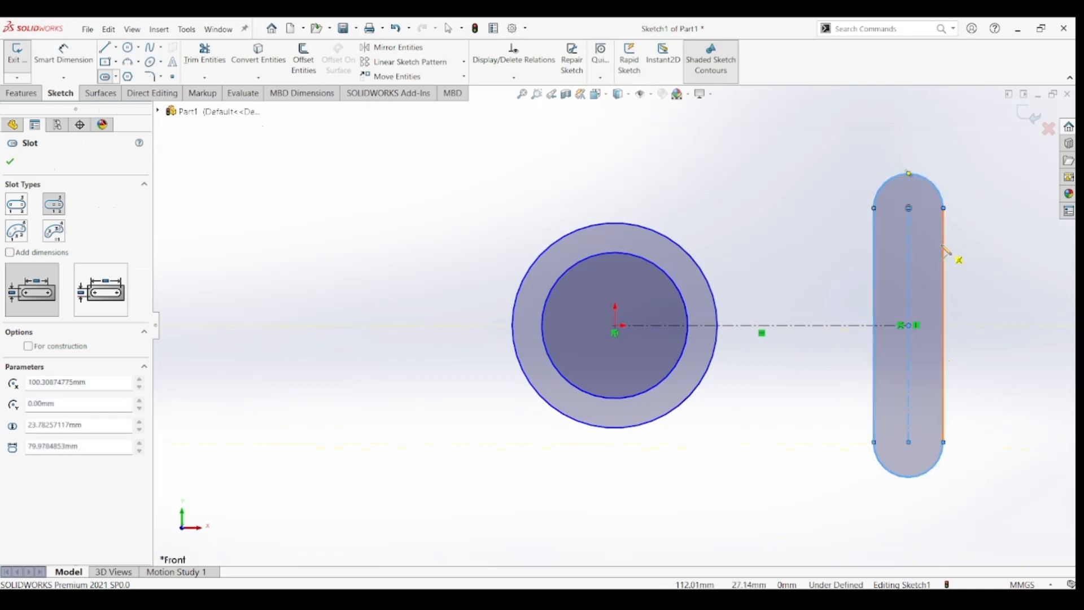
key("Escape")
Try to offset the slot outline outward by 5.5 mm.
left_click(303, 59)
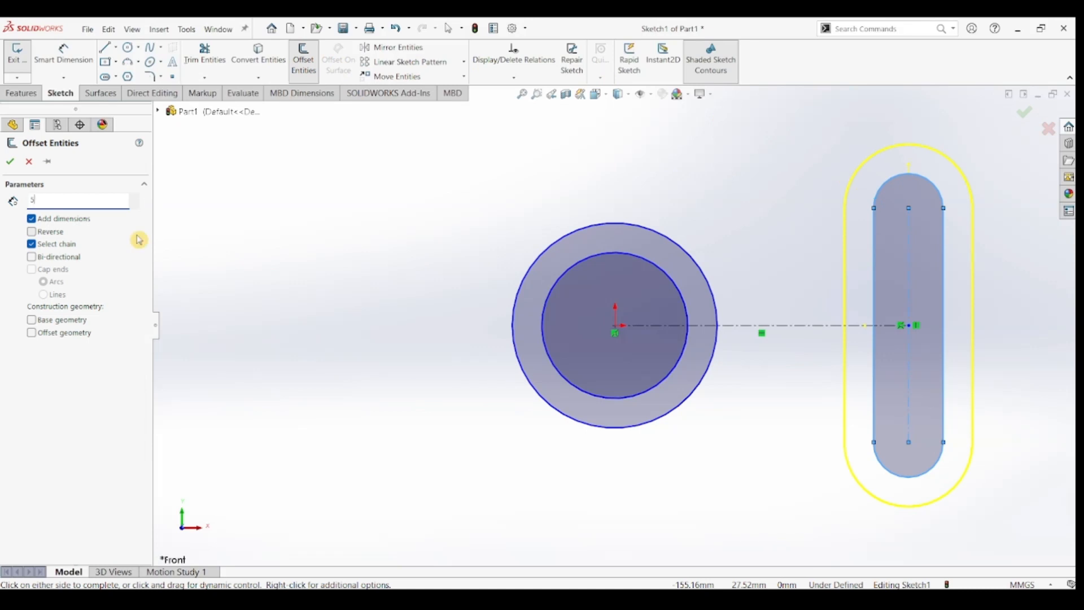
key("Return")
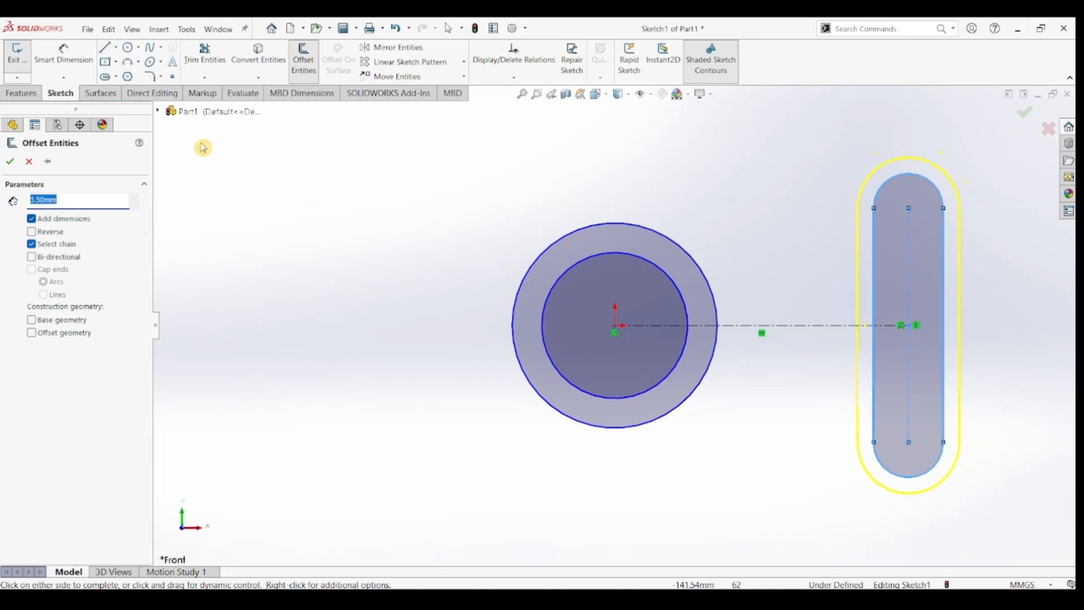
Sketch a sloped centerline about 106 mm long from the origin up and away from the slot.
left_click(116, 48)
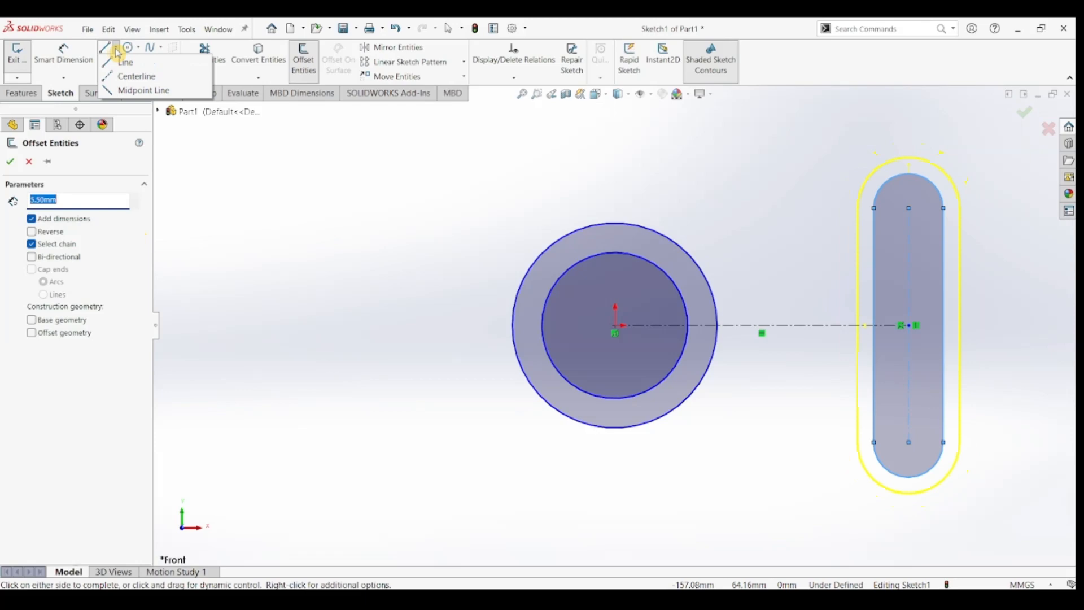
left_click(133, 75)
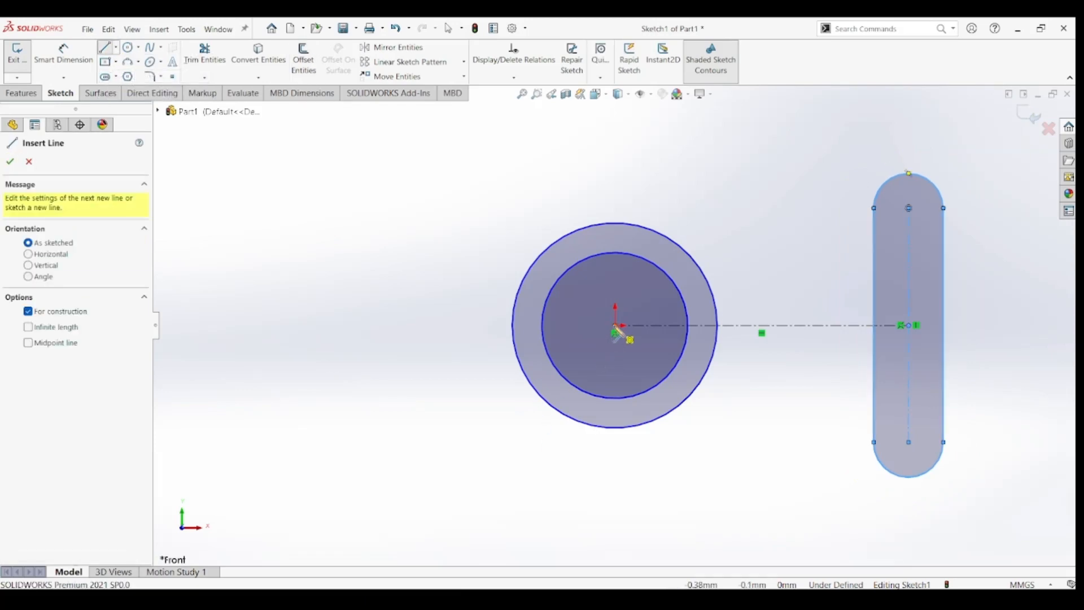
left_click(545, 600)
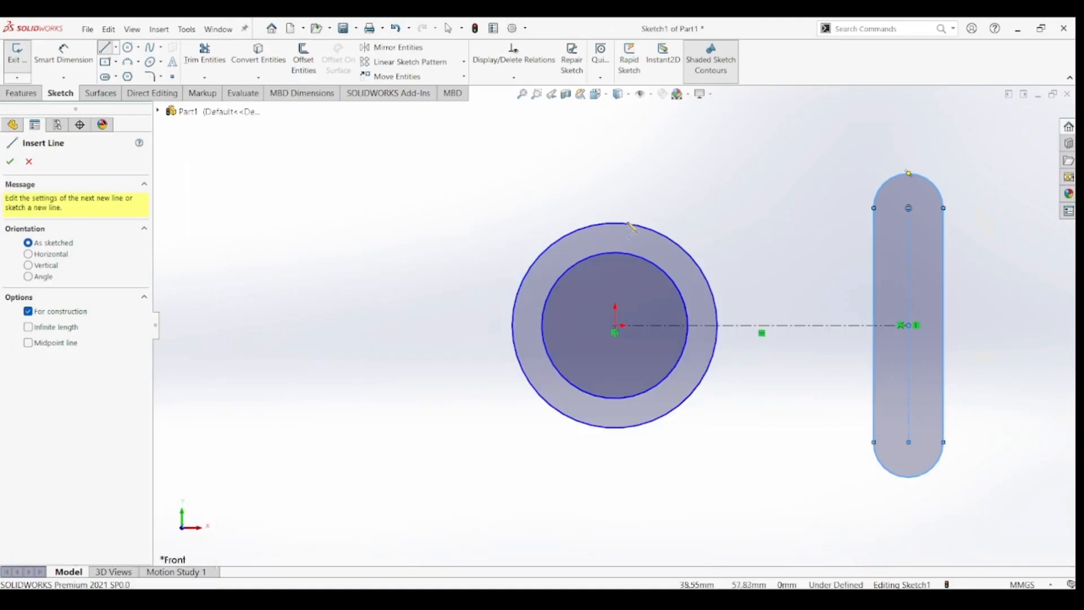
left_click(997, 27)
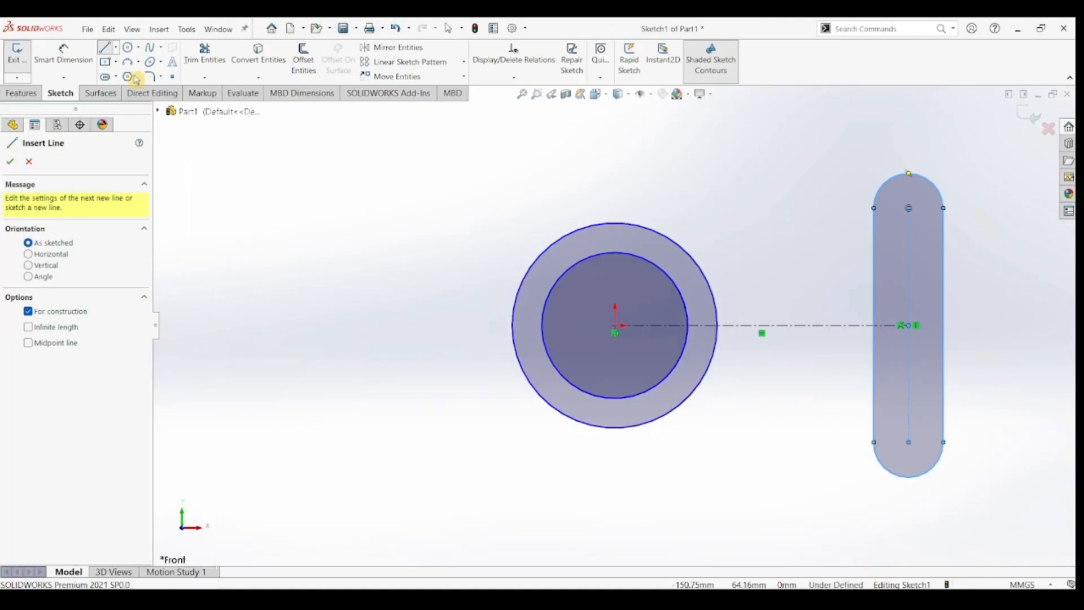
left_click(616, 326)
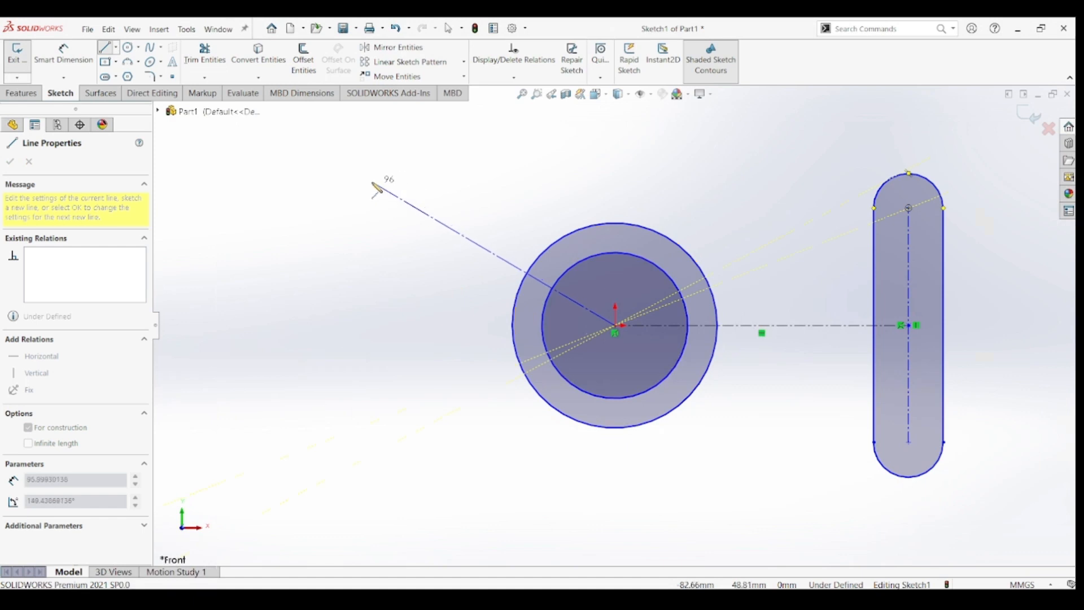
key("z")
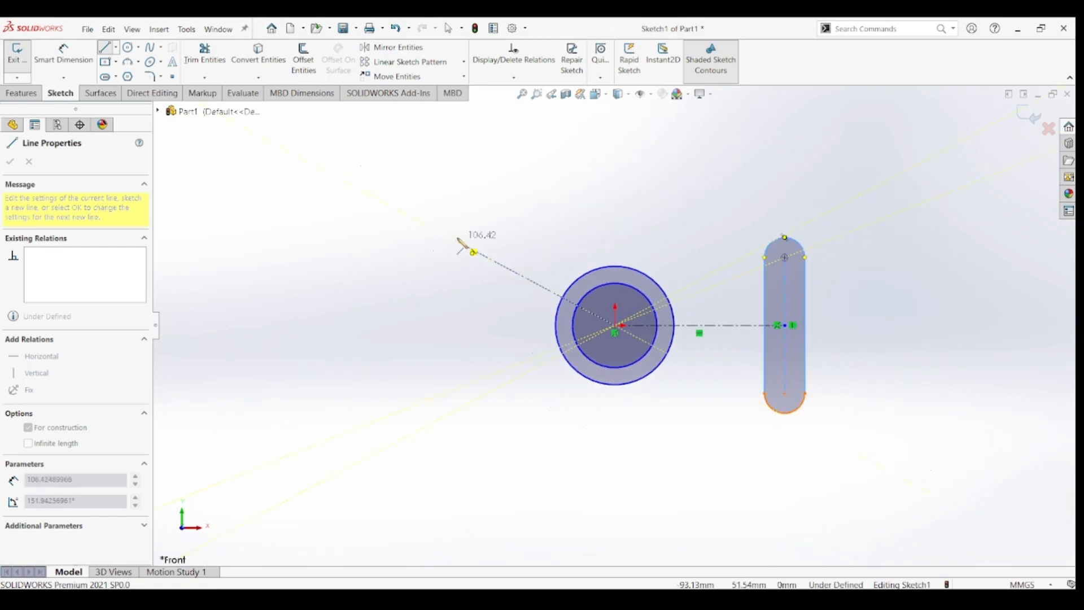
left_click(454, 234)
key("Escape")
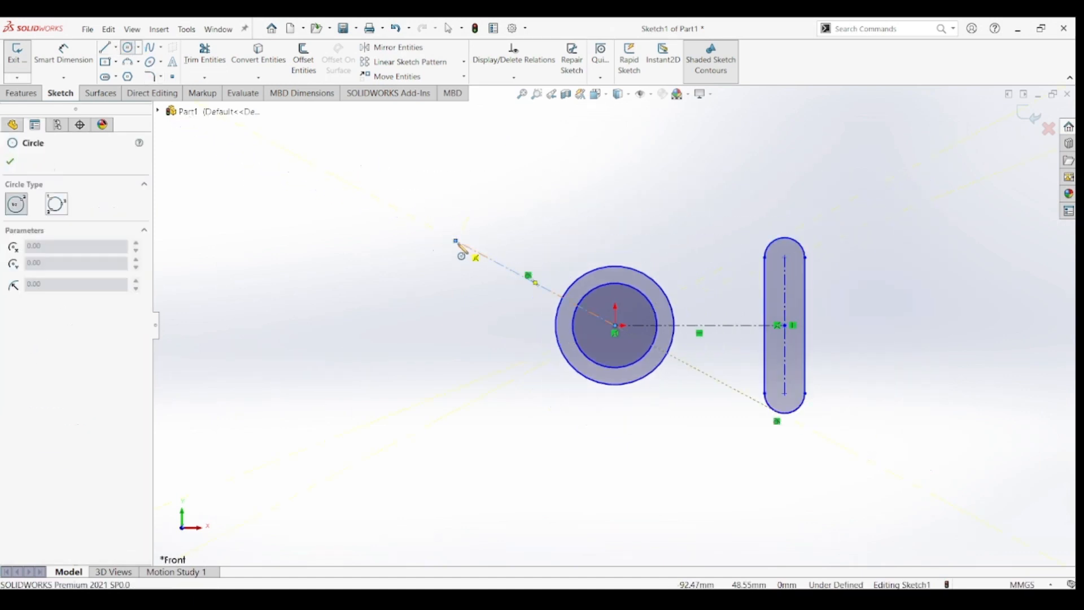
Sketch two concentric circles at the free end of the sloped centerline with radii of about 12 mm and 24 mm.
left_click(456, 240)
left_click(469, 256)
left_click(456, 241)
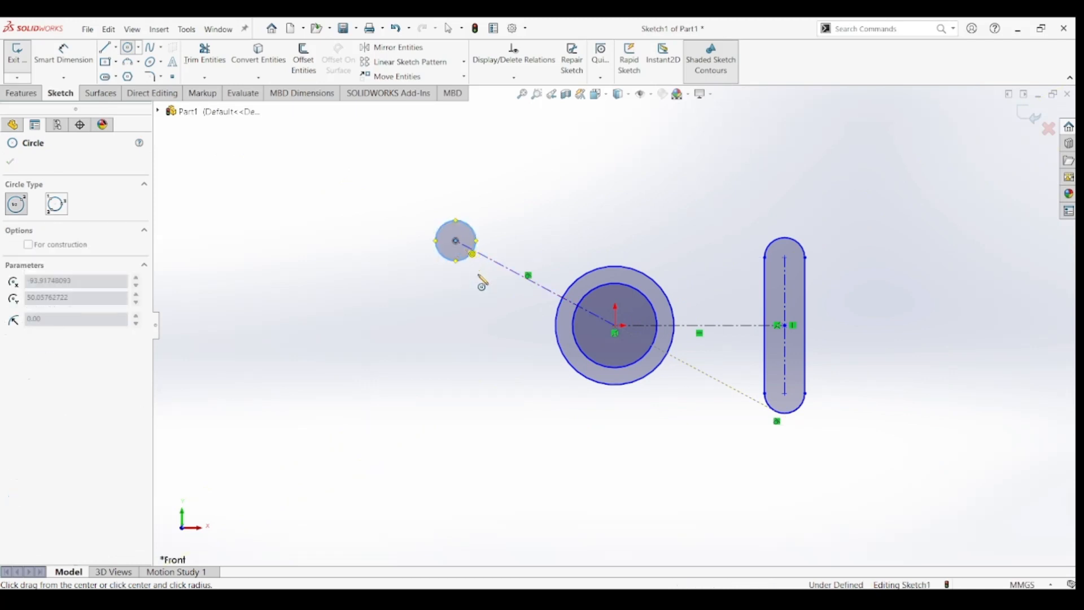
left_click(479, 276)
left_click(479, 278)
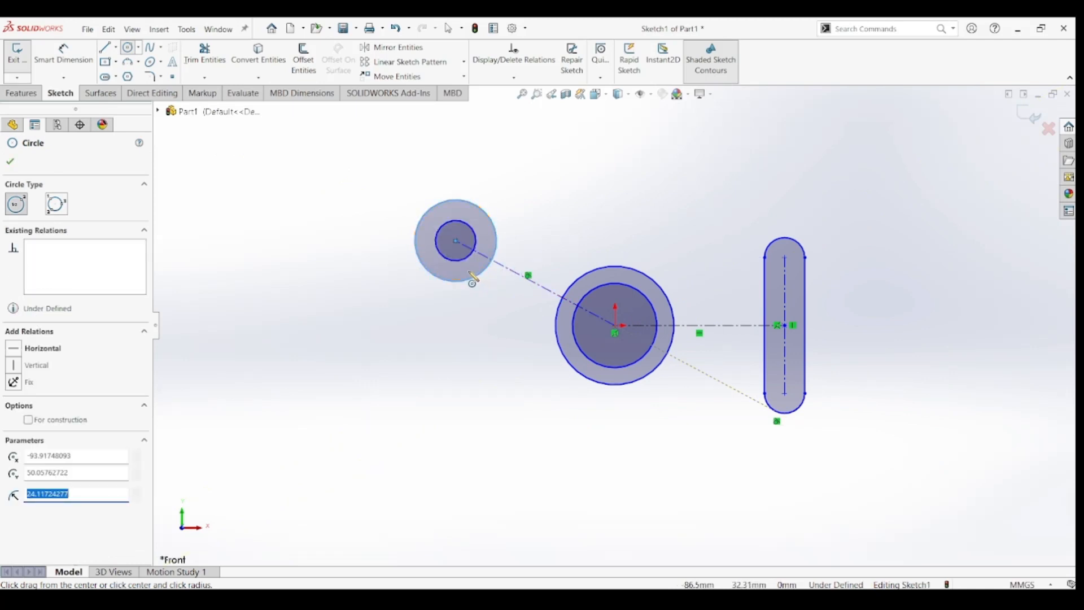
key("Escape")
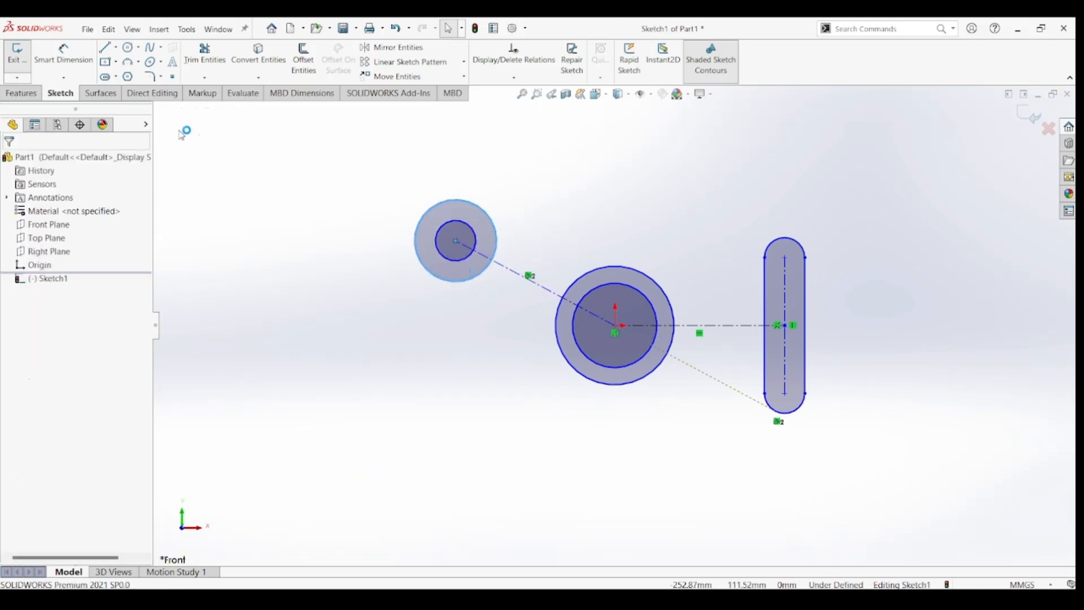
Dimension the circles at the sloped centerline's end, setting the inner diameter to 14 mm and the outer to 22 mm.
left_click(63, 54)
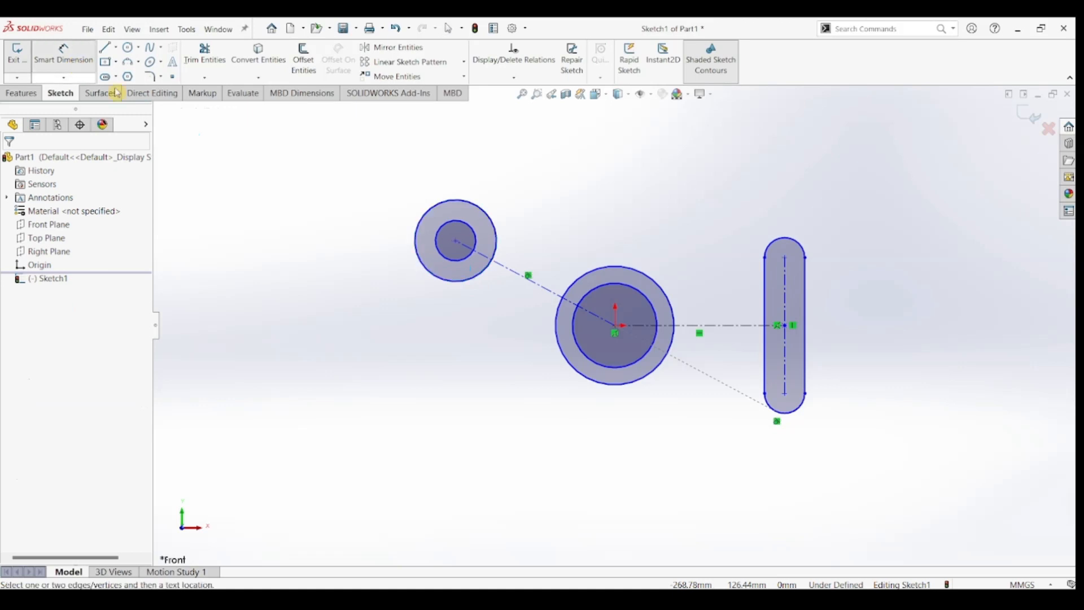
left_click(463, 227)
left_click(510, 199)
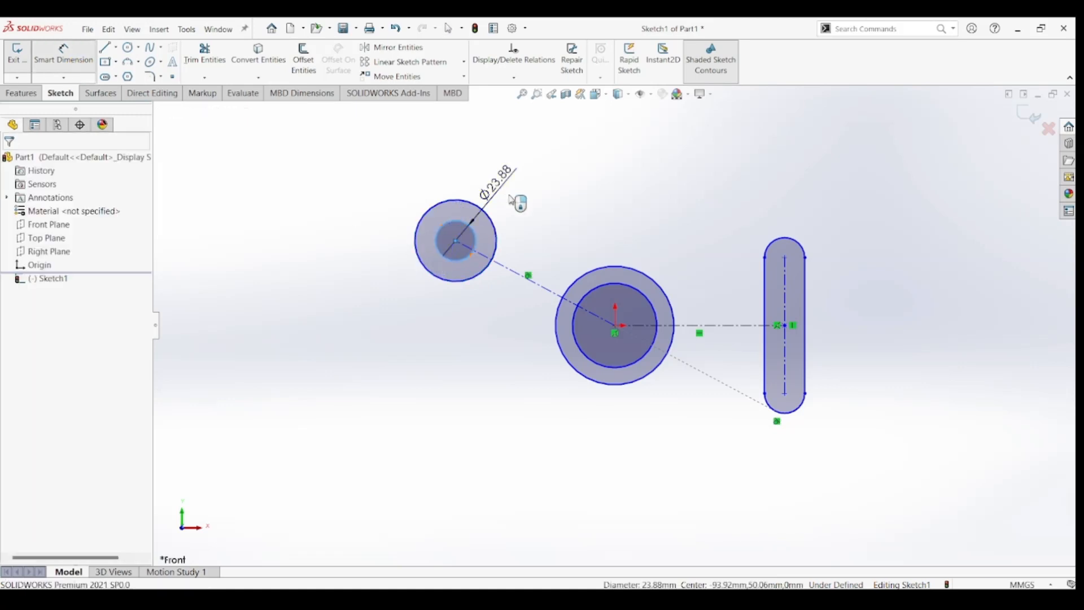
type("14")
key("Return")
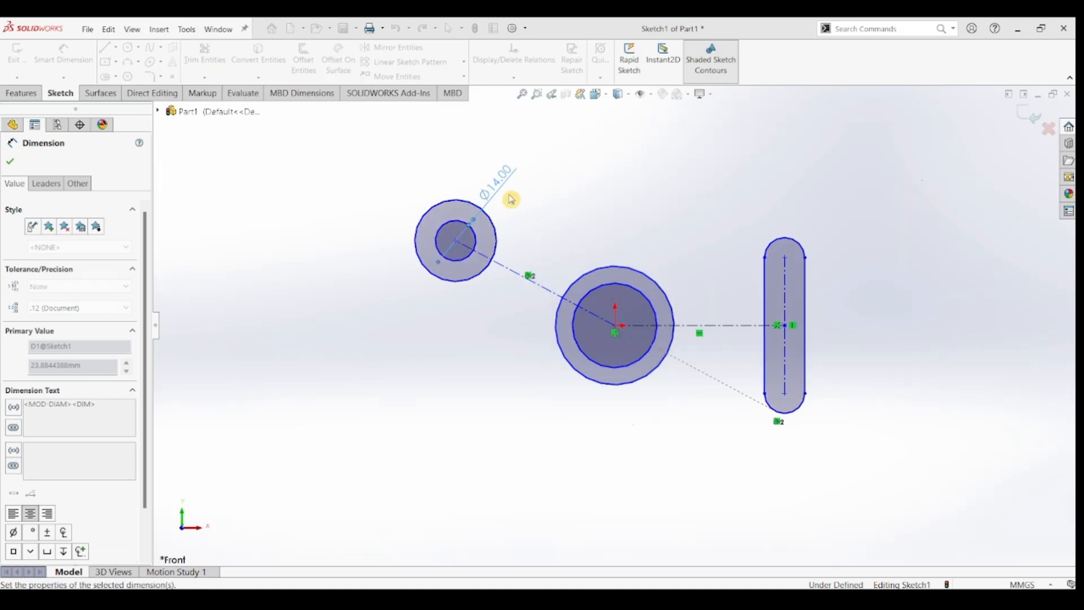
left_click(477, 206)
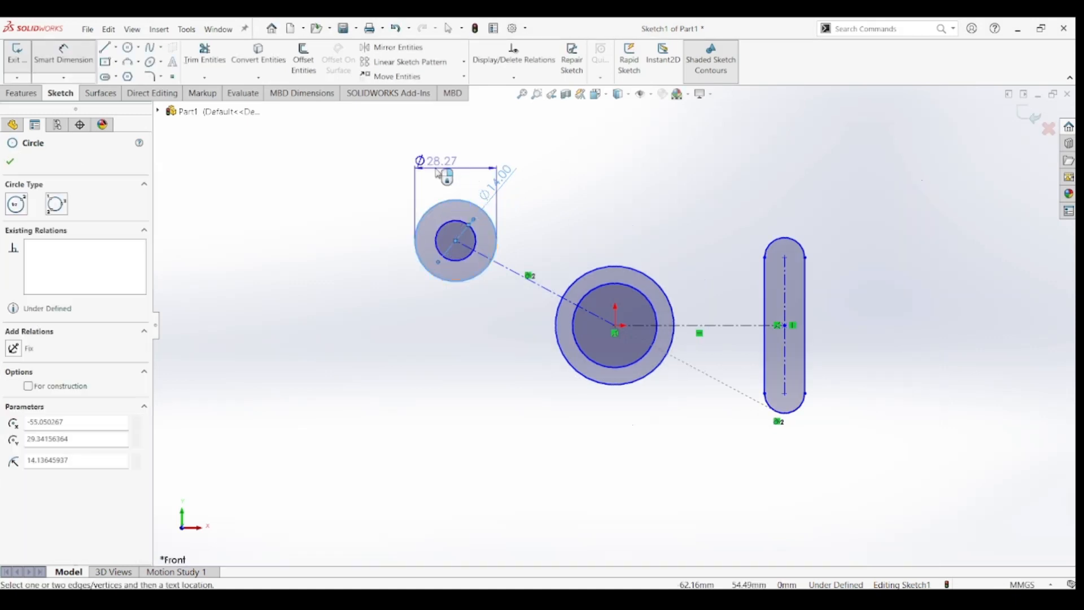
left_click(439, 172)
type("22")
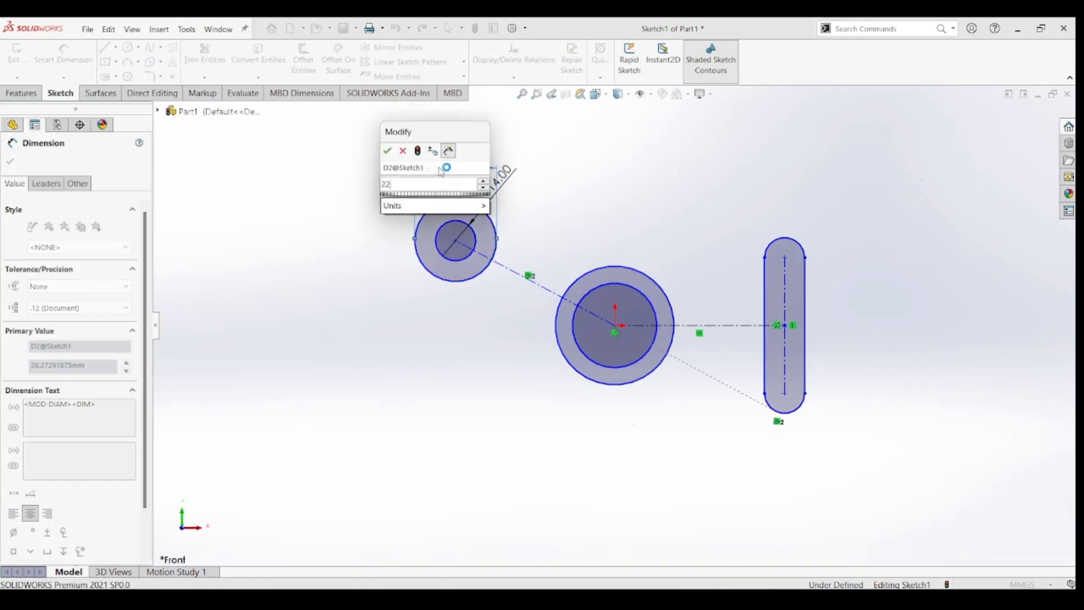
key("Return")
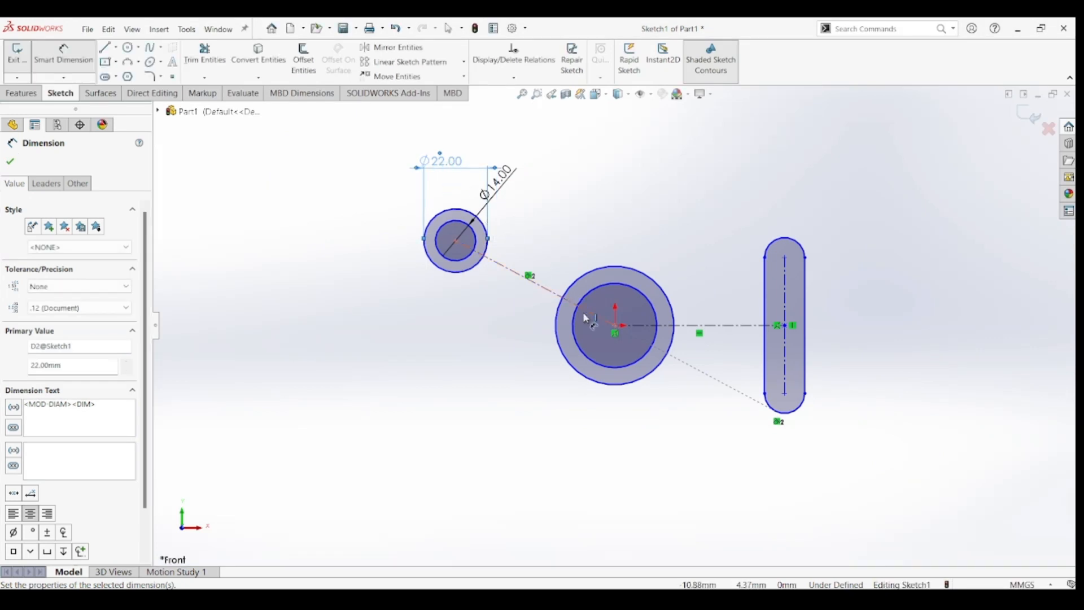
Dimension the two concentric circles at the origin, setting the inner diameter to 25 mm and the outer to 40 mm.
left_click(638, 293)
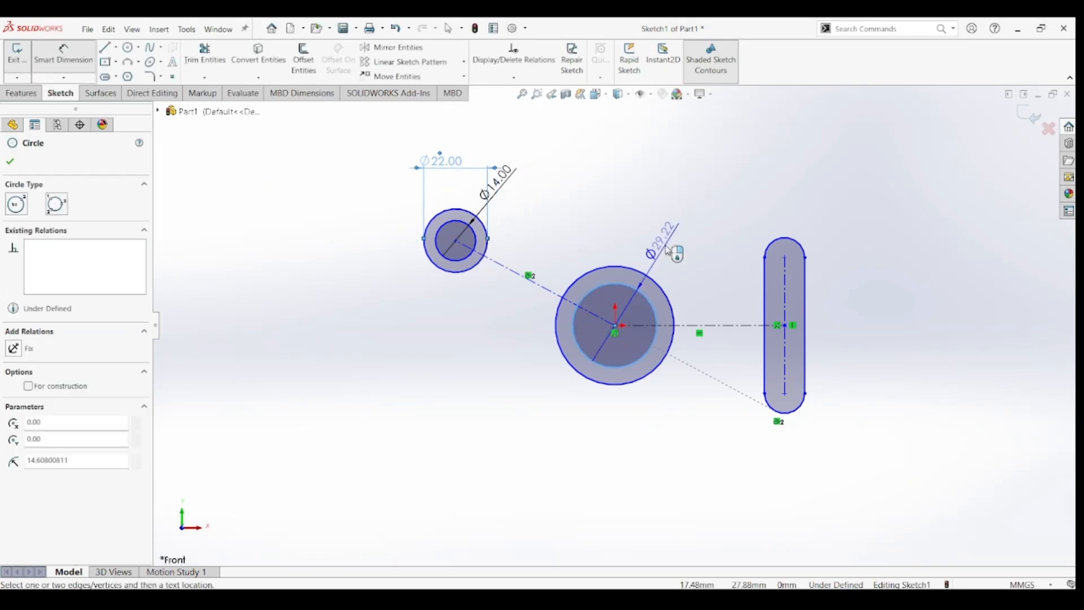
left_click(668, 250)
type("25")
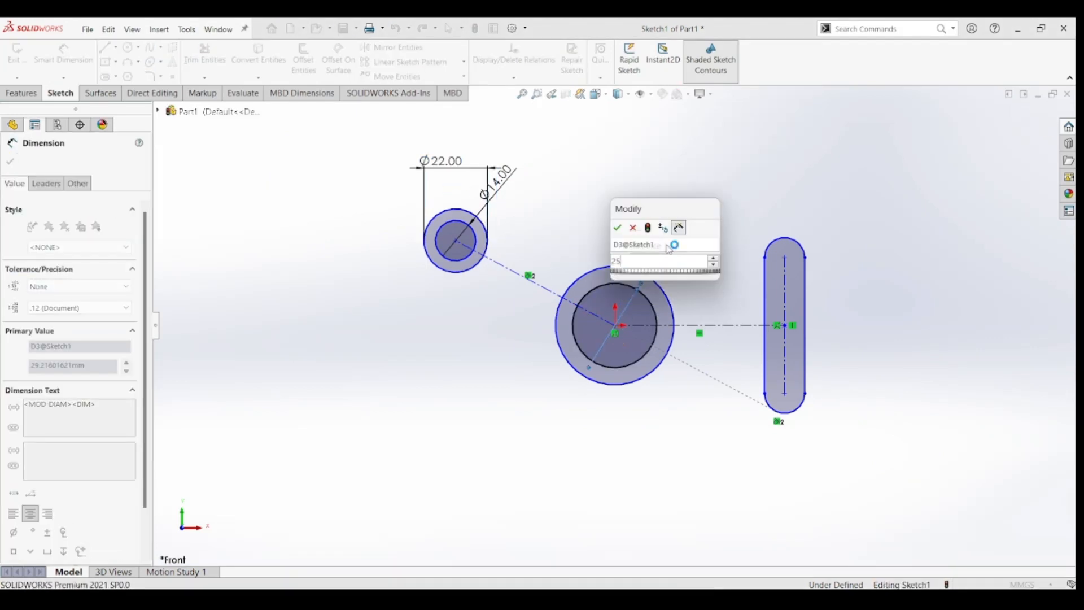
key("Return")
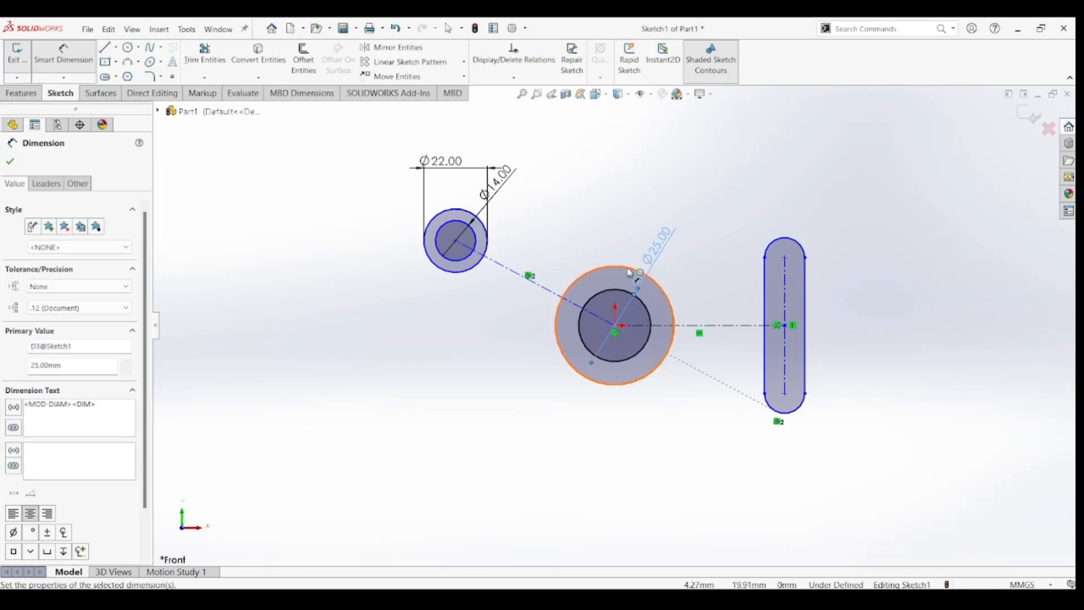
left_click(630, 273)
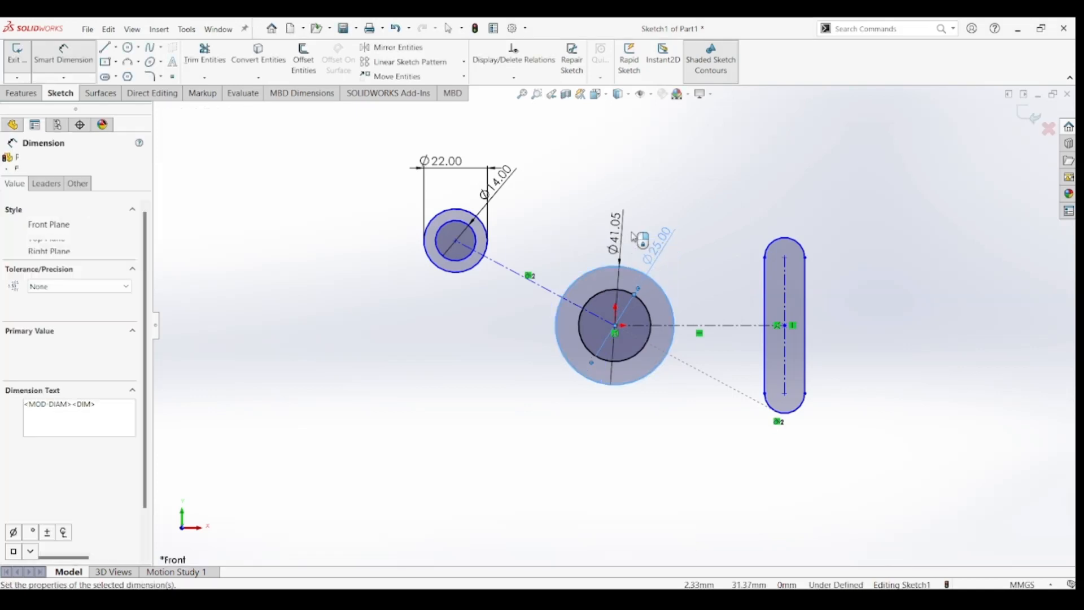
left_click(635, 237)
type("40")
key("Return")
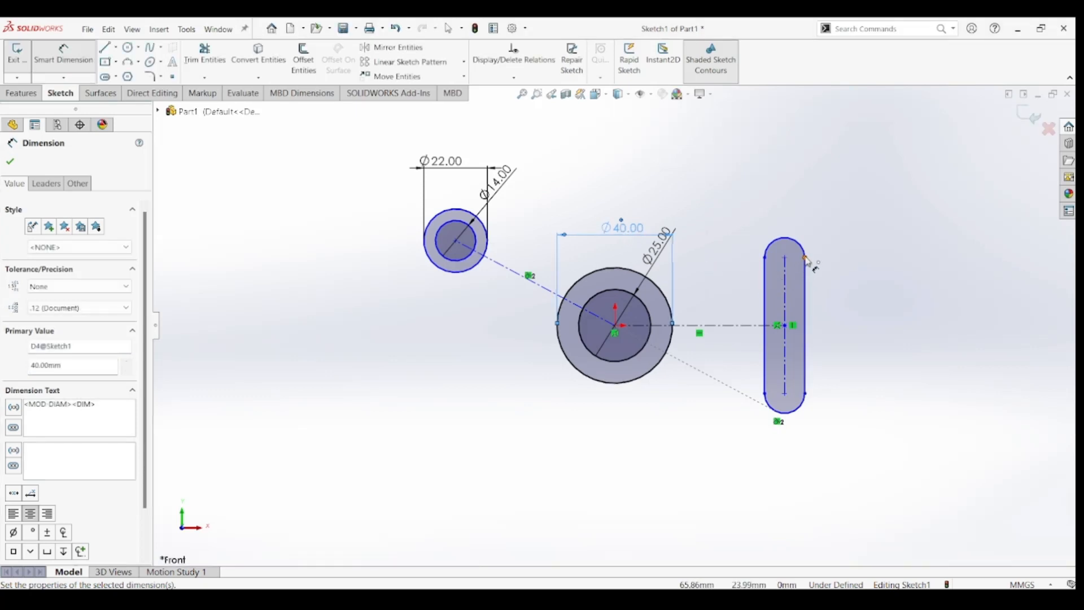
Dimension the slot with a centre-to-centre length of 25 mm and an end radius of 4.5 mm.
left_click(785, 259)
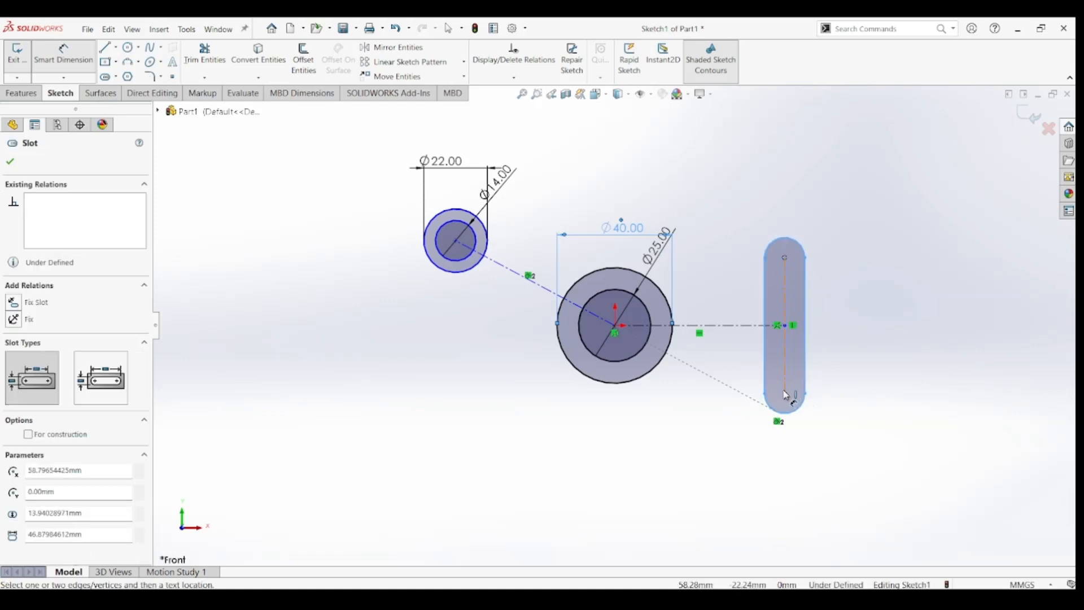
left_click(785, 393)
left_click(845, 325)
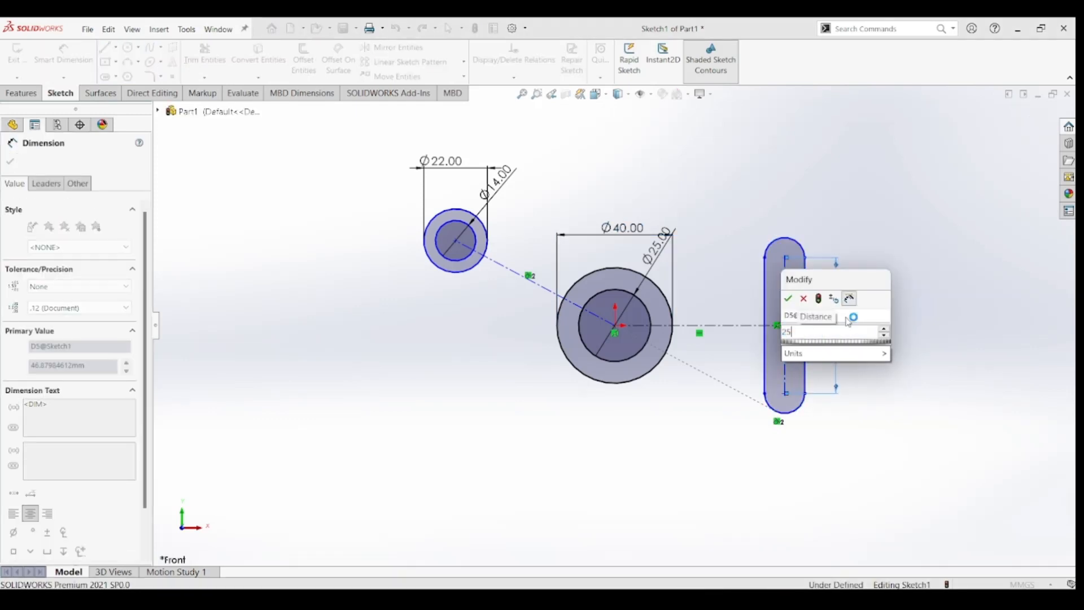
key("Return")
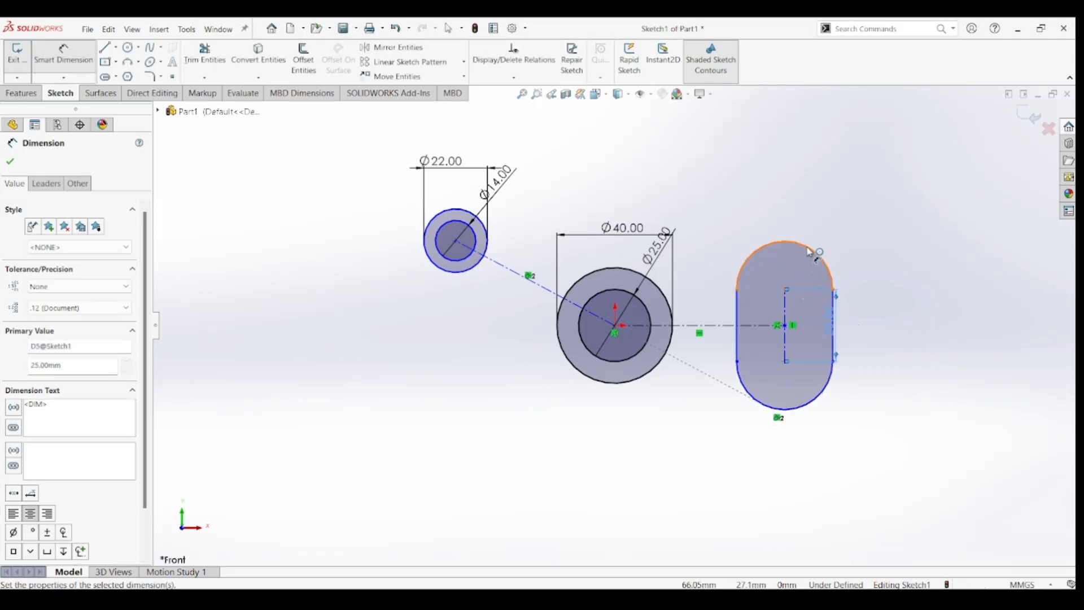
left_click(822, 224)
left_click(825, 218)
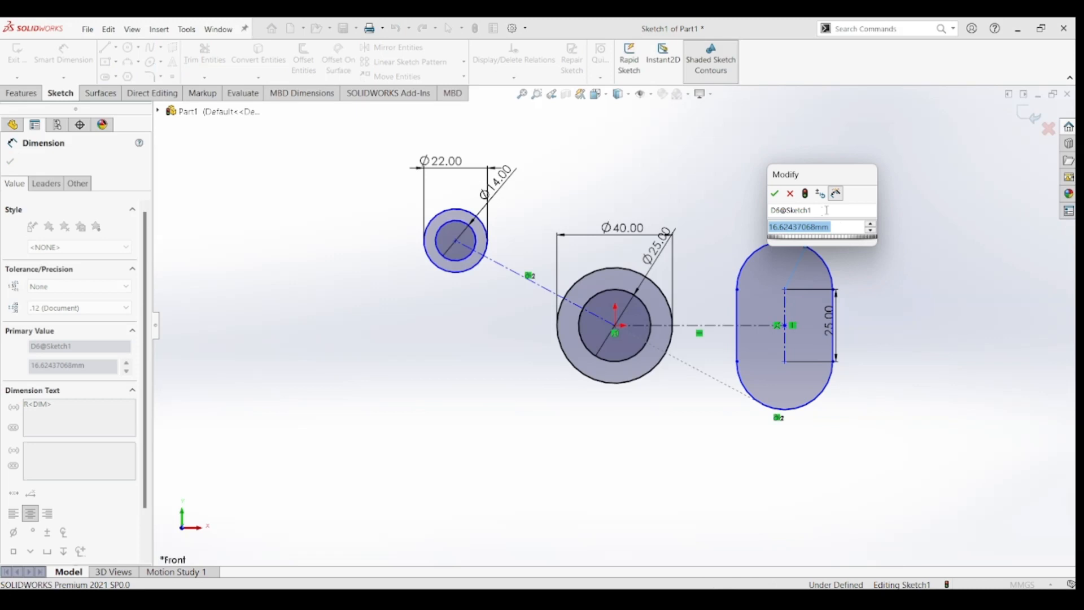
type("4.5")
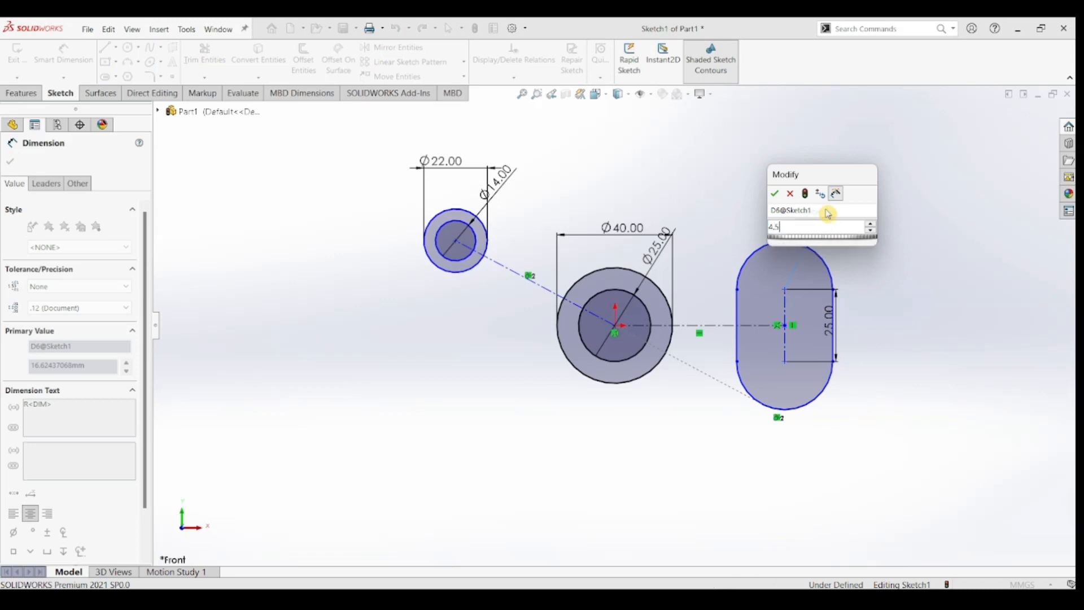
key("Return")
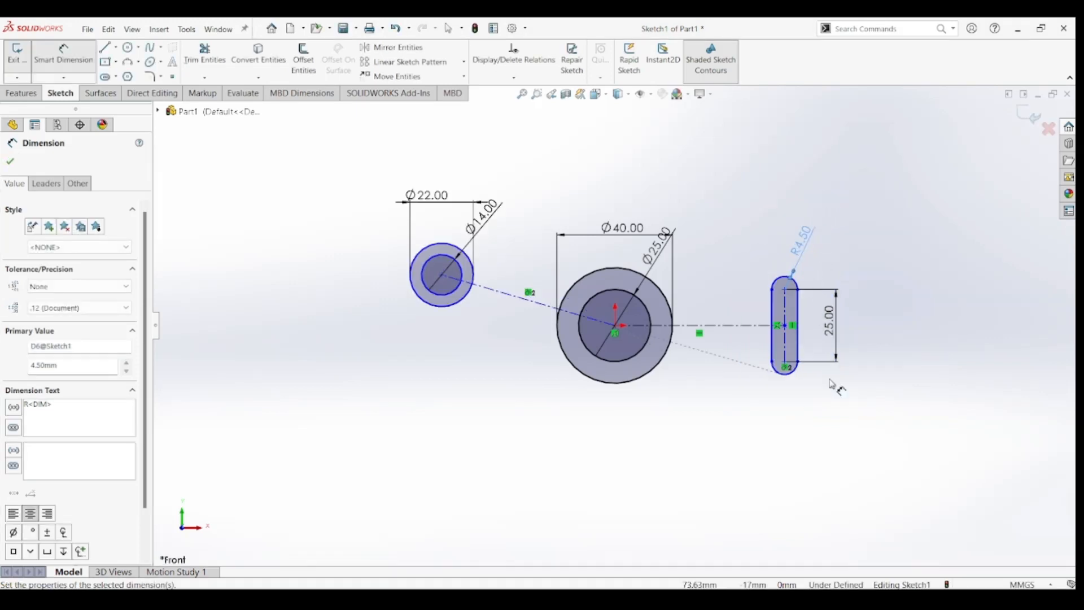
Set the horizontal distance from the origin to the slot's centre to 50 mm.
left_click(616, 326)
left_click(790, 331)
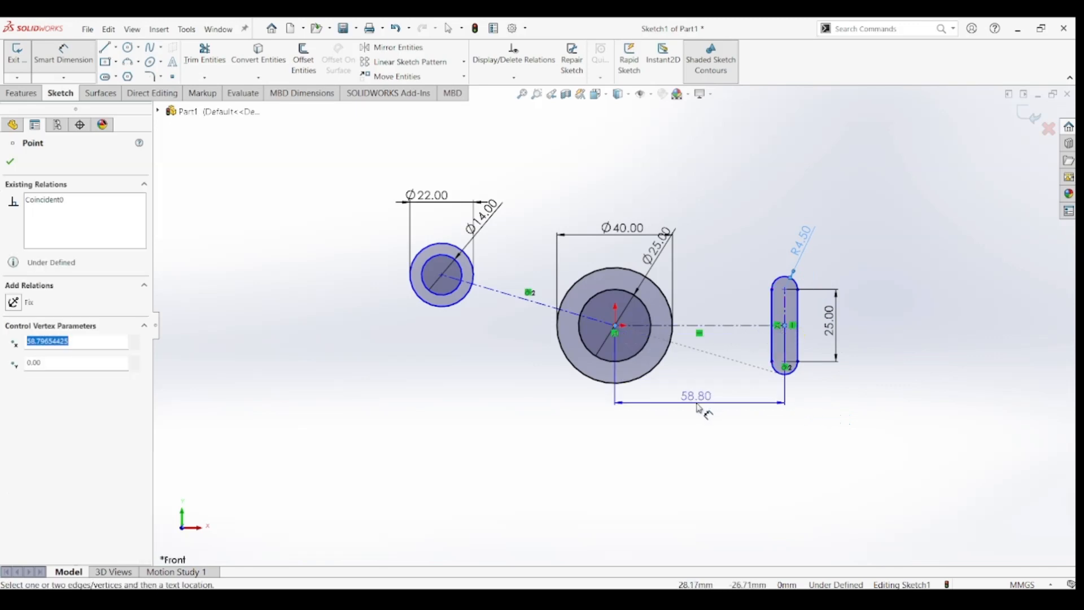
left_click(703, 408)
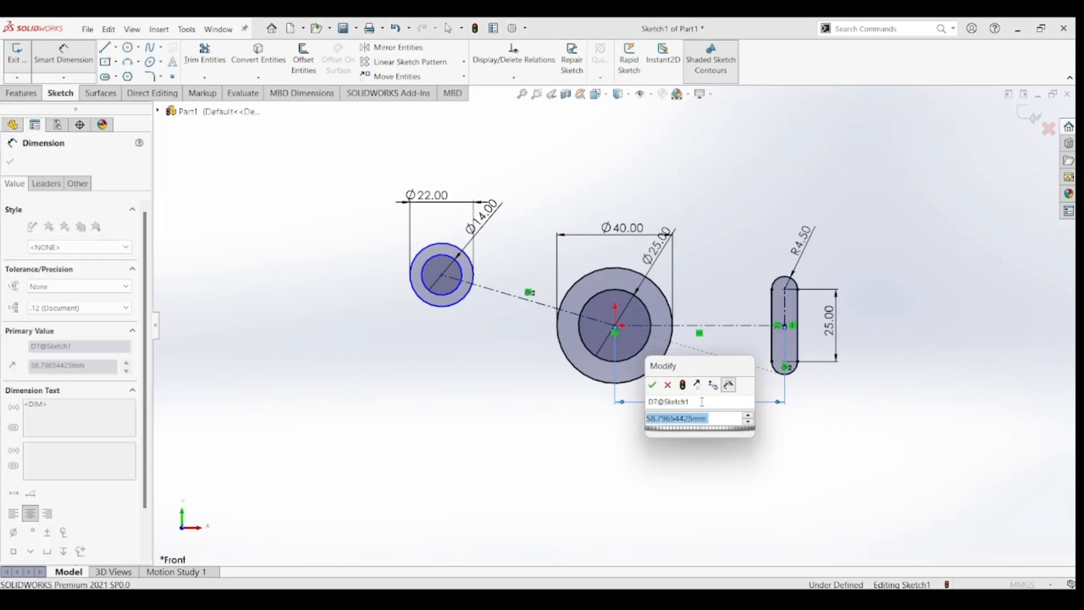
type("50")
key("Return")
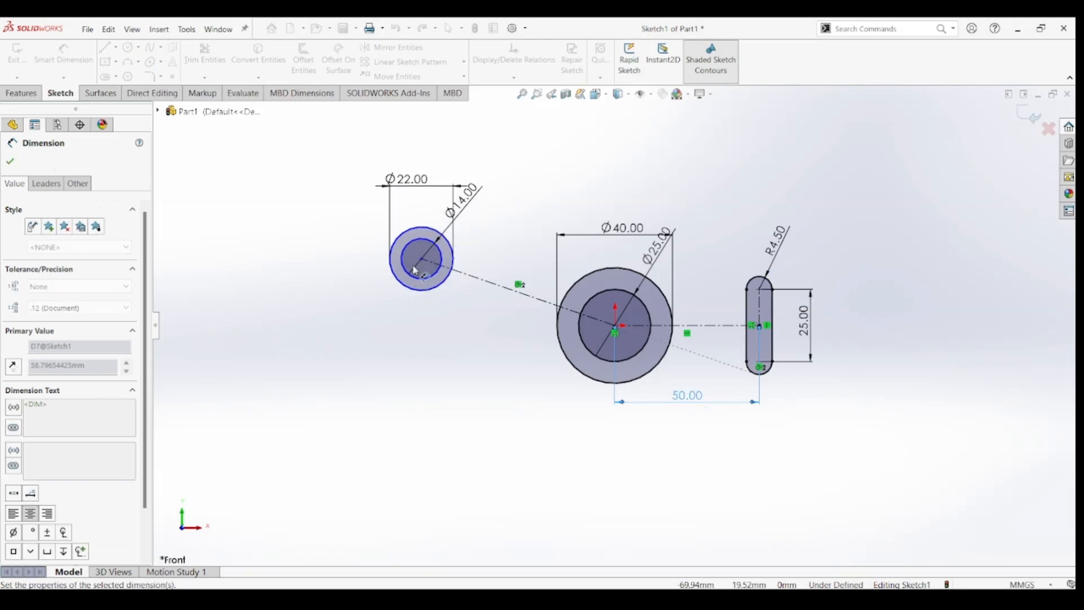
Set the horizontal distance between the small circles' centre and the slot's centre to 100 mm.
left_click(422, 259)
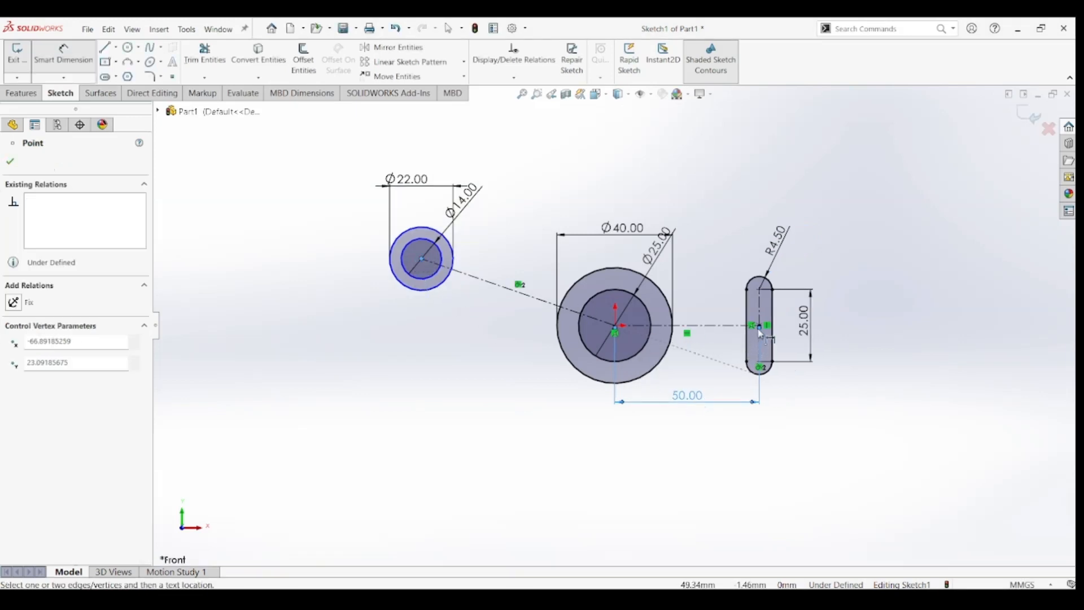
left_click(763, 329)
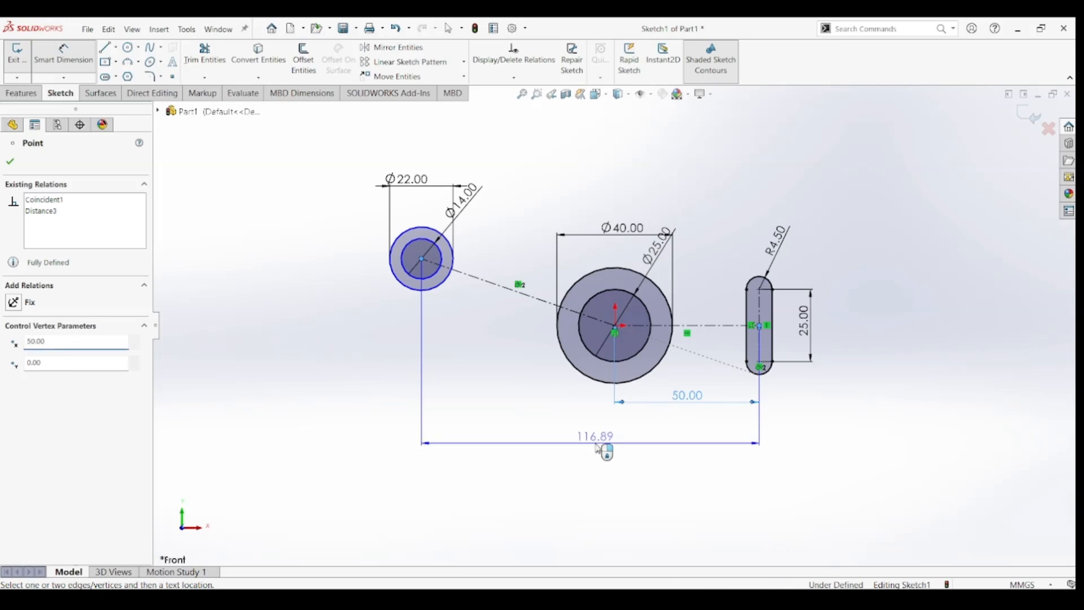
left_click(603, 449)
type("100")
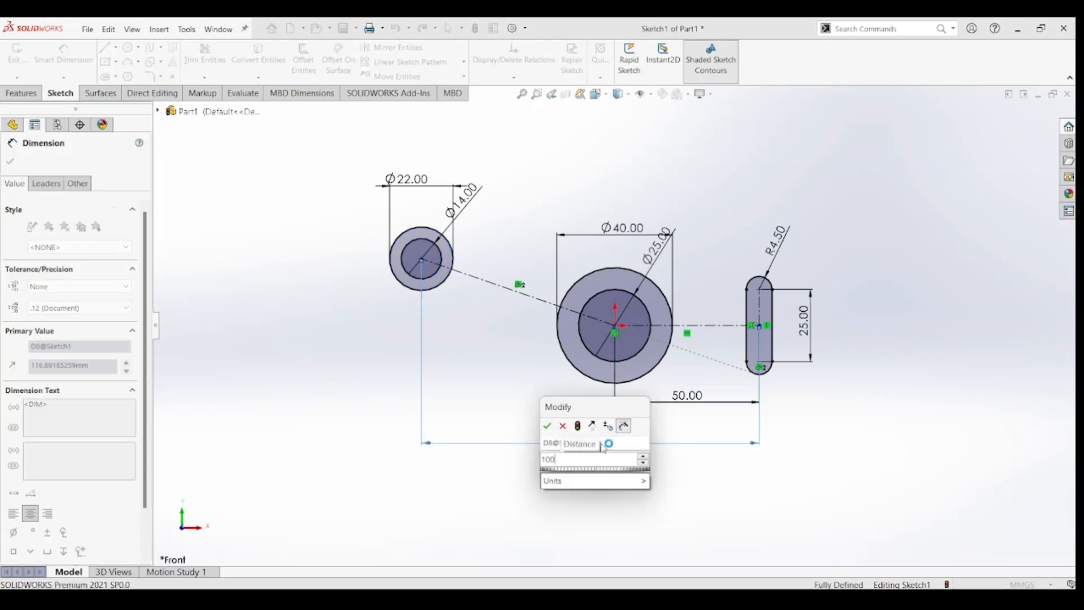
key("Return")
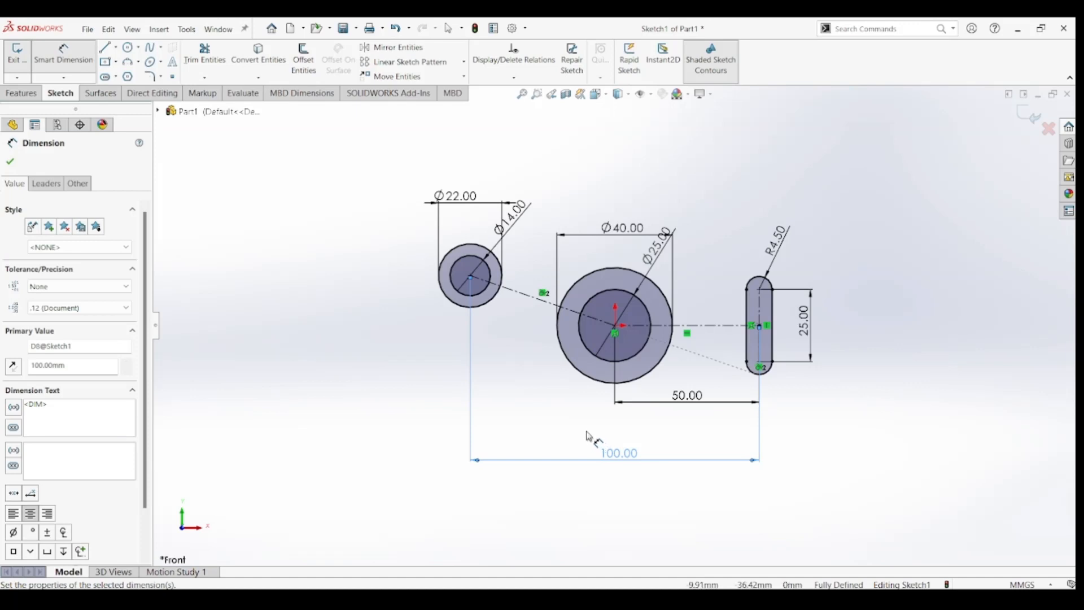
left_click(587, 431)
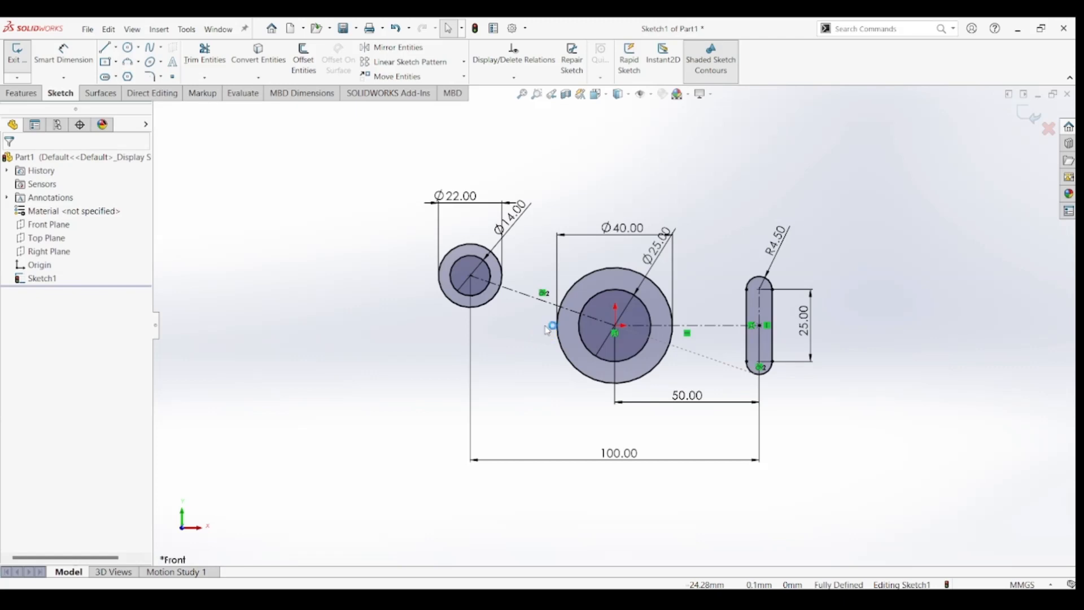
Delete the relation tying the sloped centerline to the slot's end and set its angle to the horizontal to 45°.
left_click(761, 370)
key("Delete")
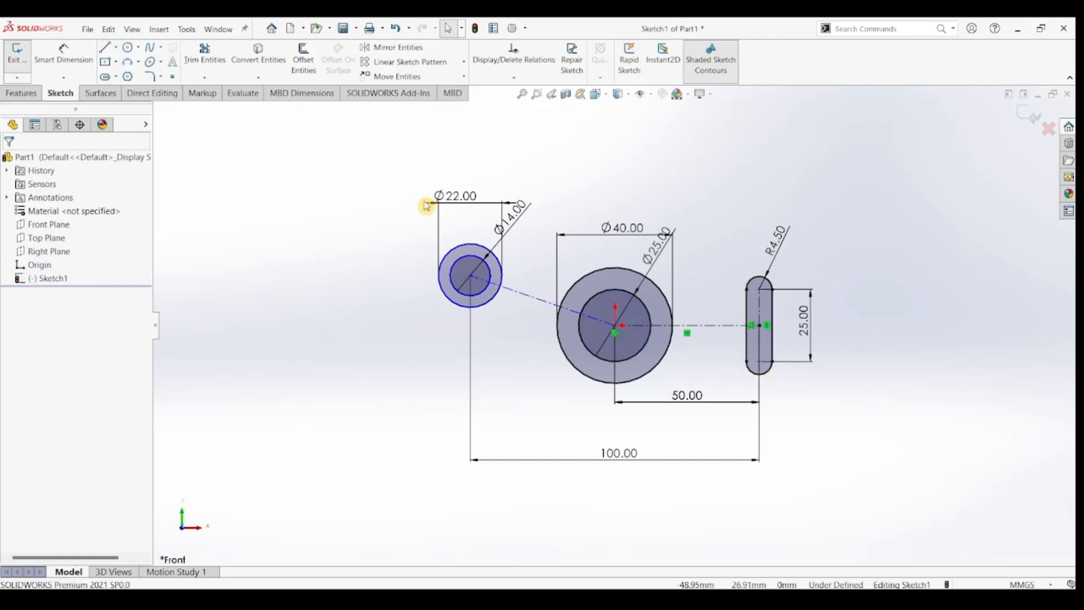
left_click(89, 59)
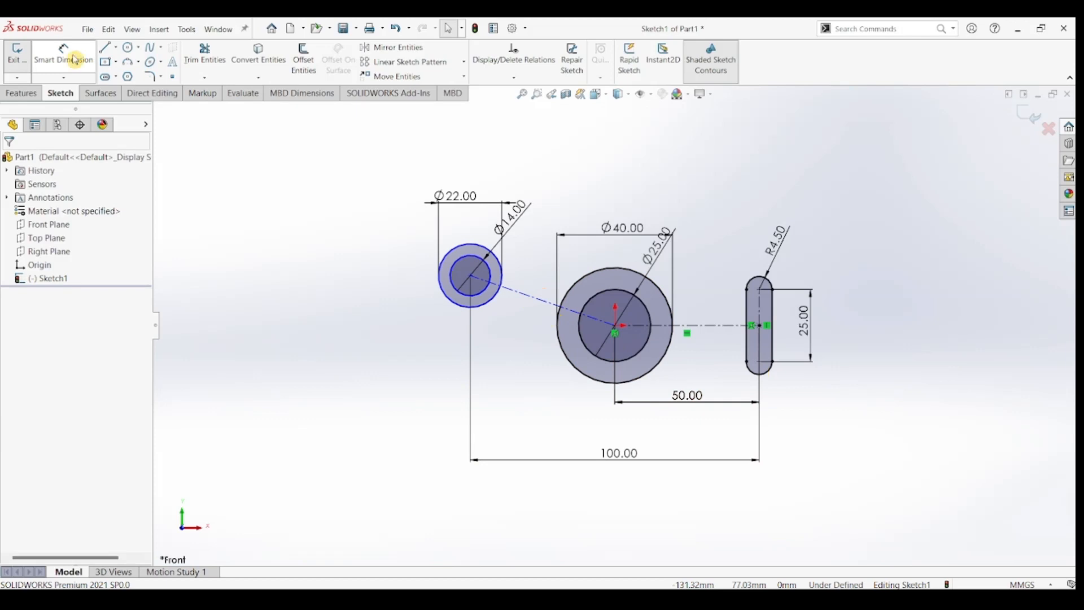
left_click(635, 325)
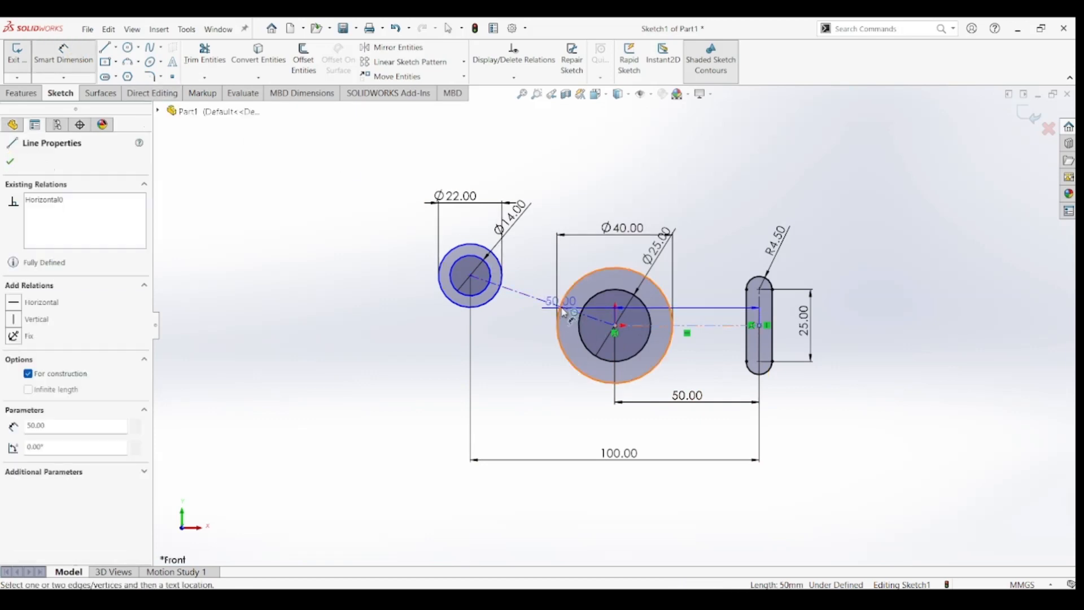
left_click(568, 311)
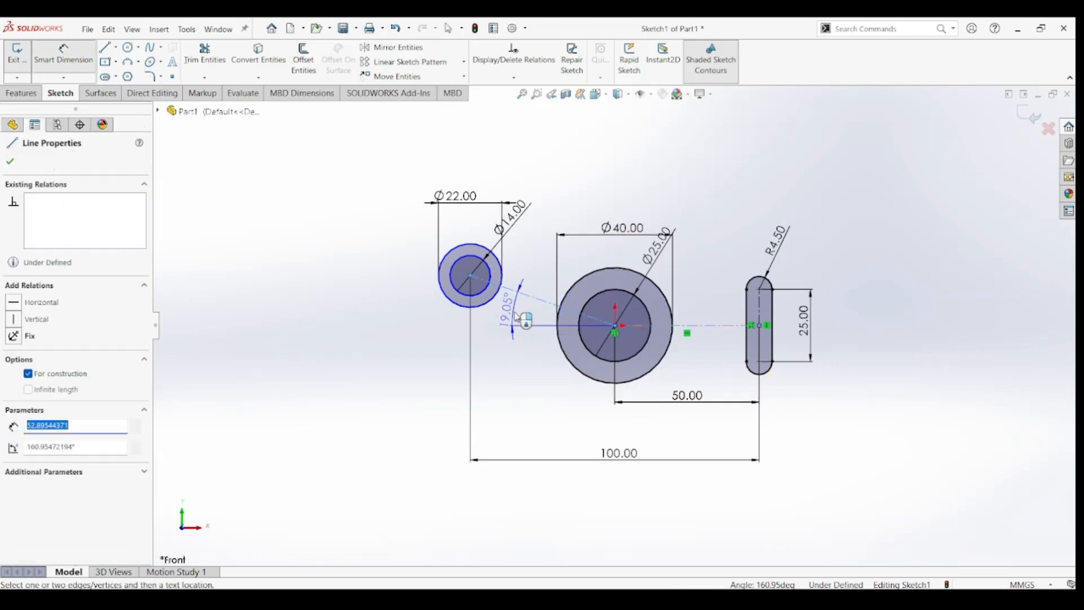
left_click(518, 318)
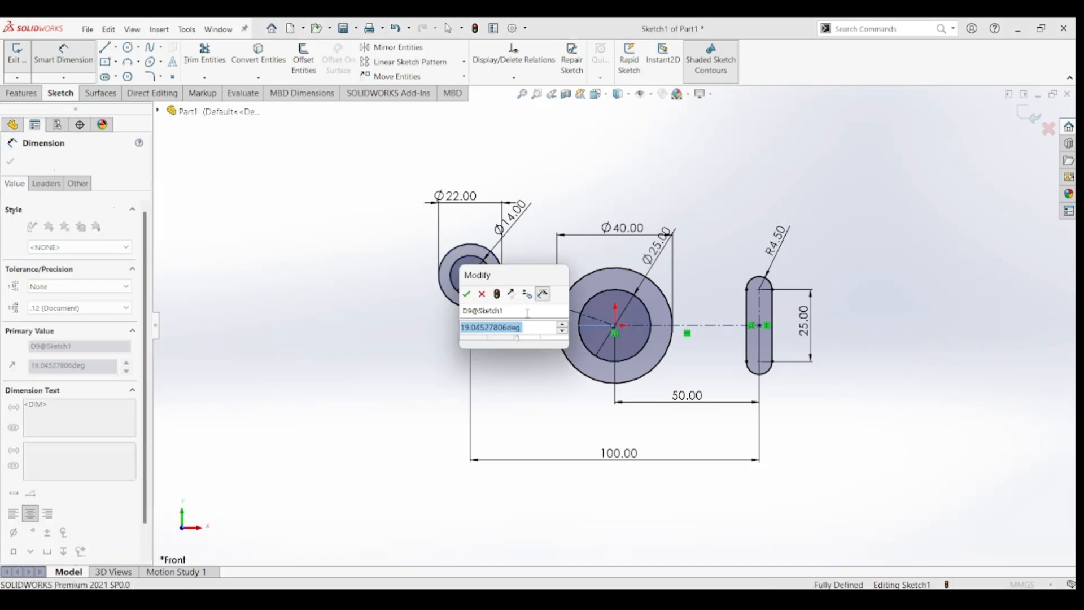
type("45")
key("Return")
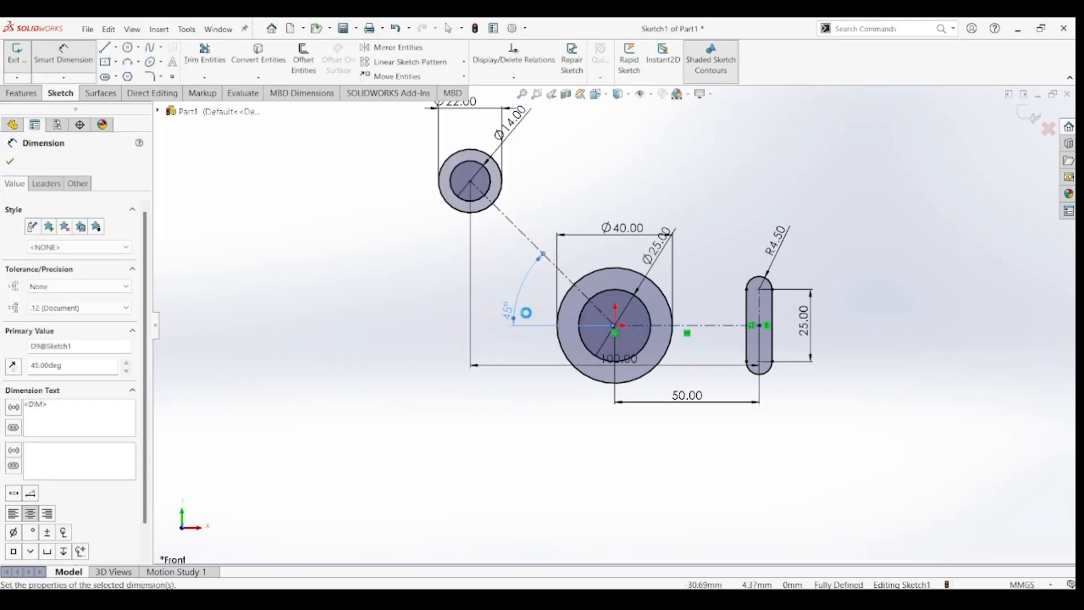
scroll(532, 319, "up", 1)
key("Escape")
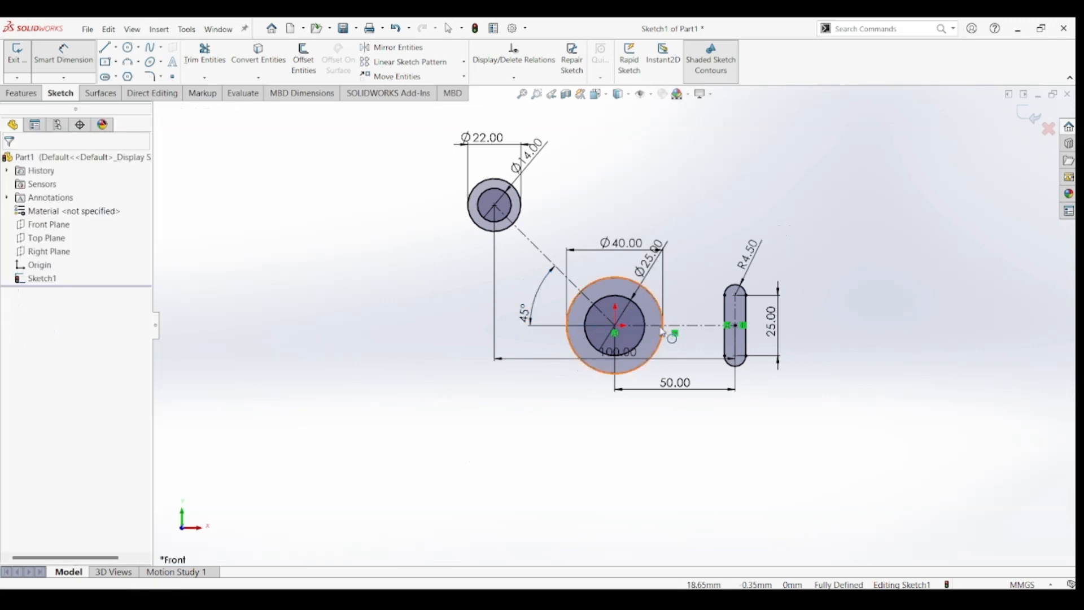
key("Escape")
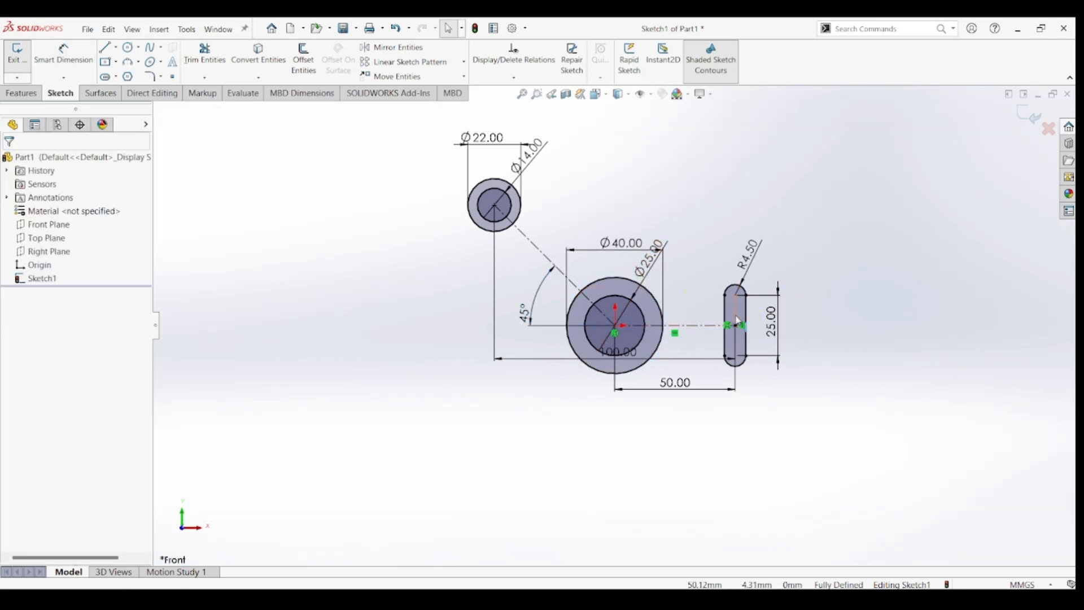
Offset the slot outline outward by 5.5 mm with the whole chain selected.
left_click(309, 67)
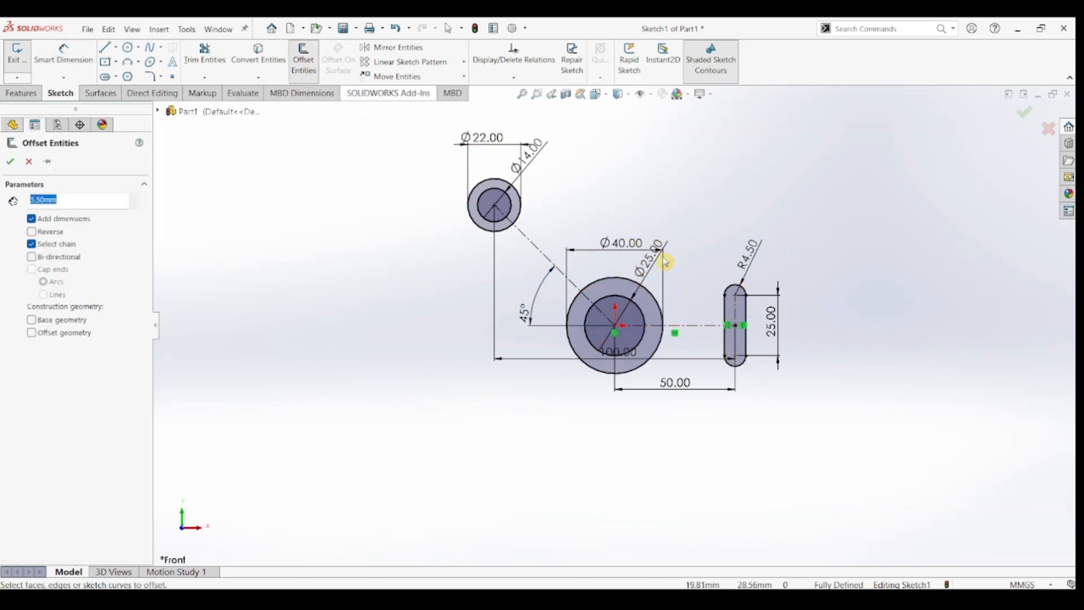
left_click(748, 314)
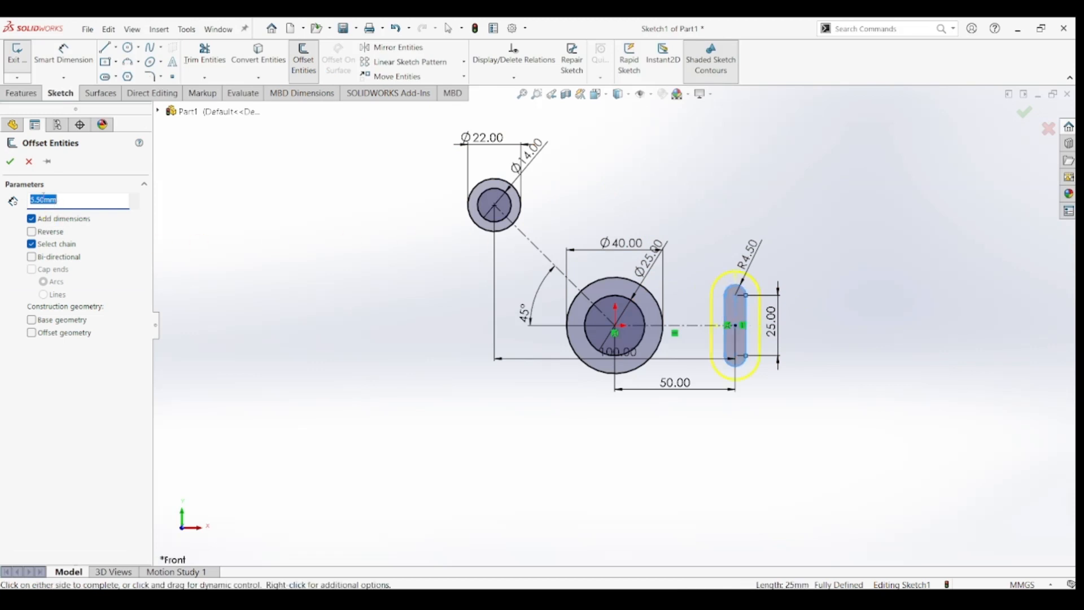
left_click(12, 163)
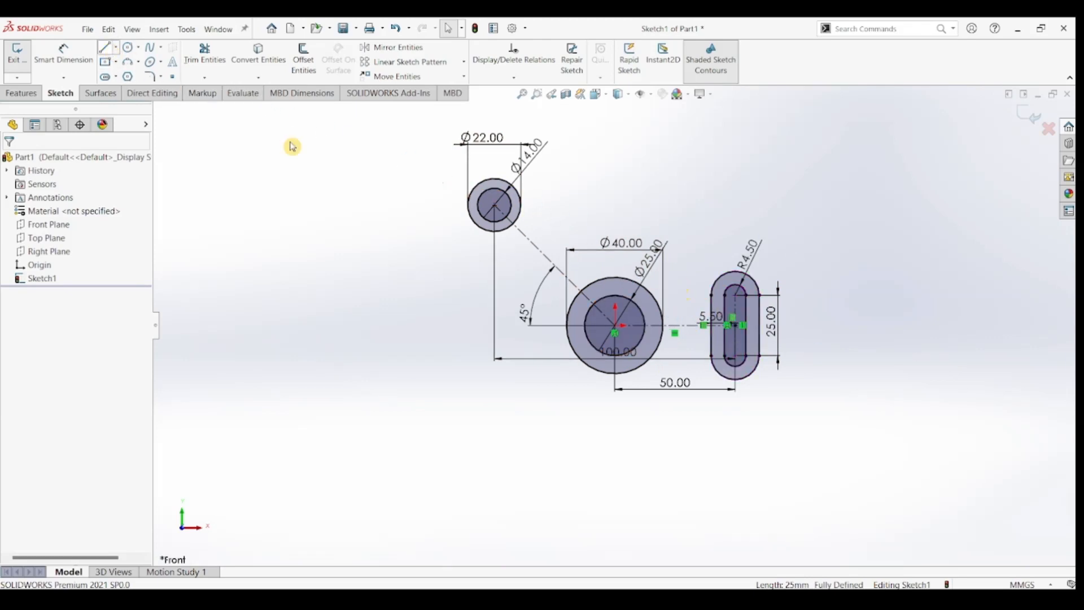
Draw two horizontal lines about 24 mm long from the ends of the outer slot's inner straight side to the 40 mm circle.
left_click(712, 295)
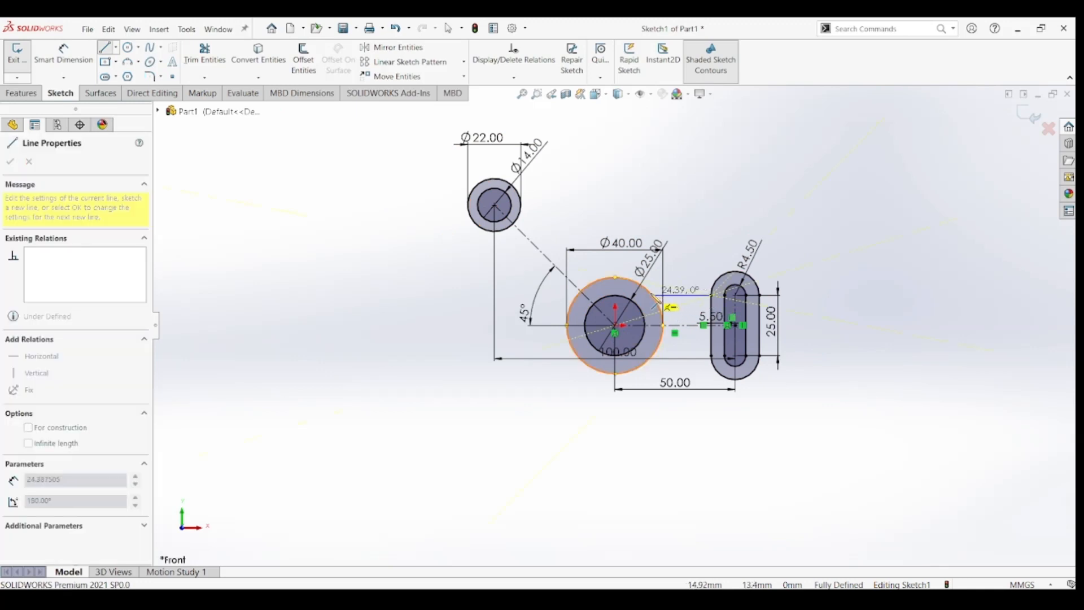
left_click(657, 296)
key("Escape")
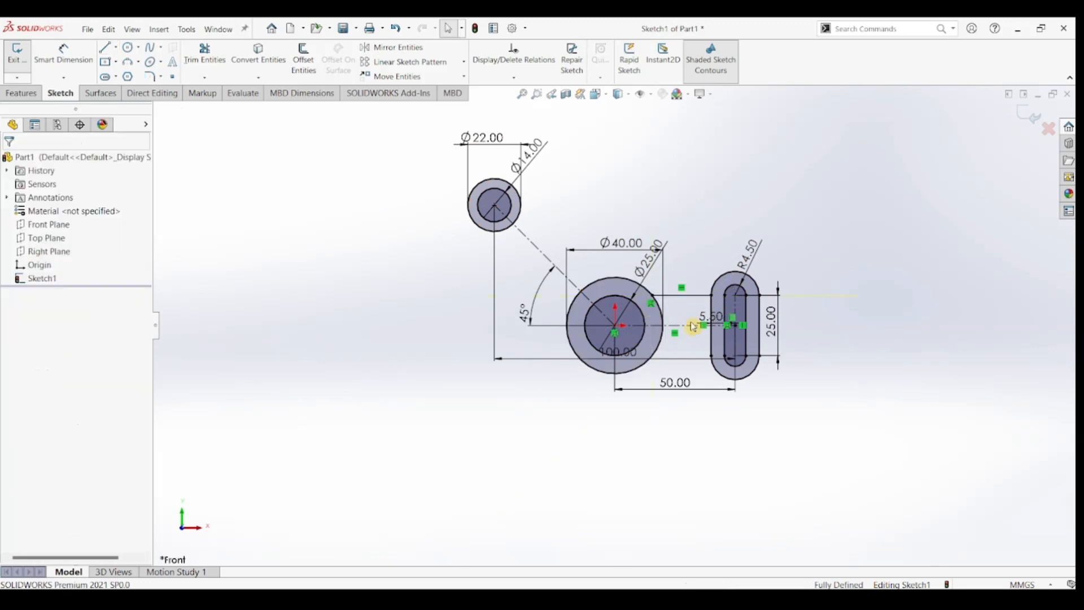
key("l")
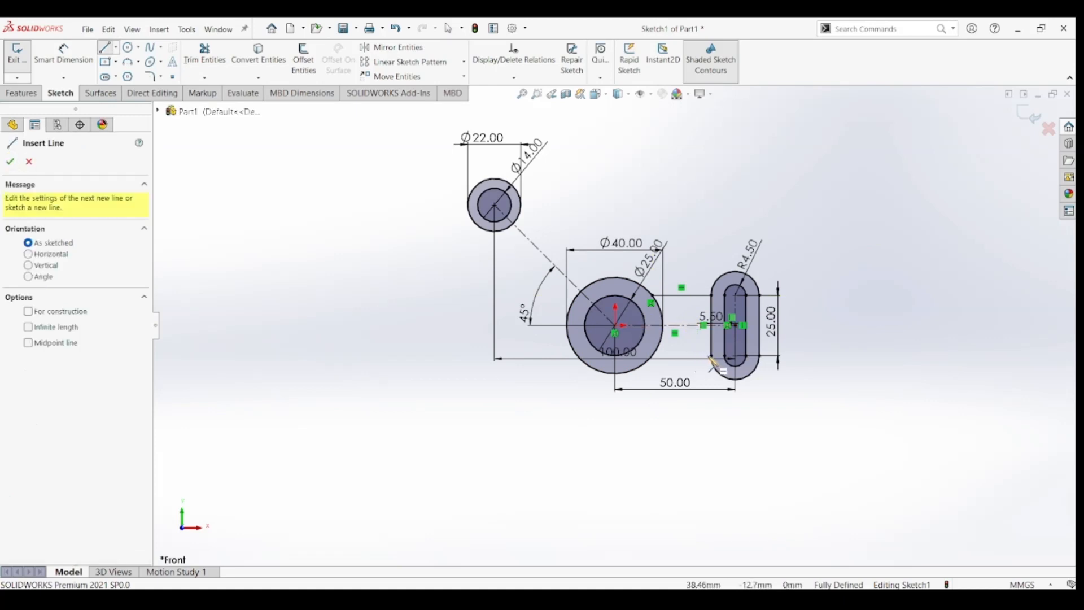
left_click(711, 356)
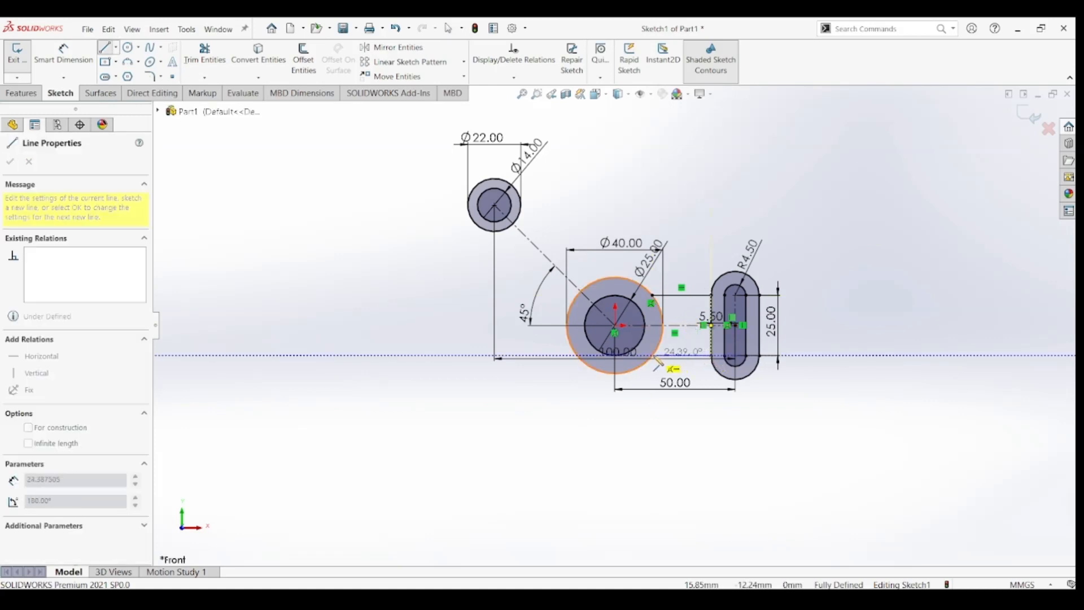
left_click(653, 357)
key("Escape")
key("Escape")
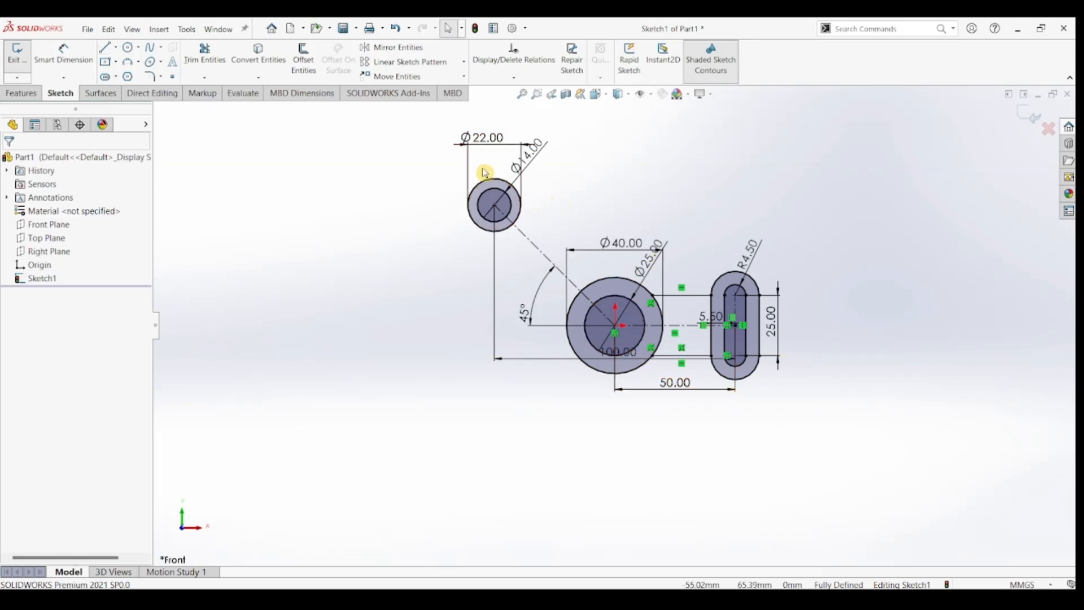
Draw two lines tangent to both the 22 mm and 40 mm circles, one on each side of the sloped centerline.
left_click(105, 47)
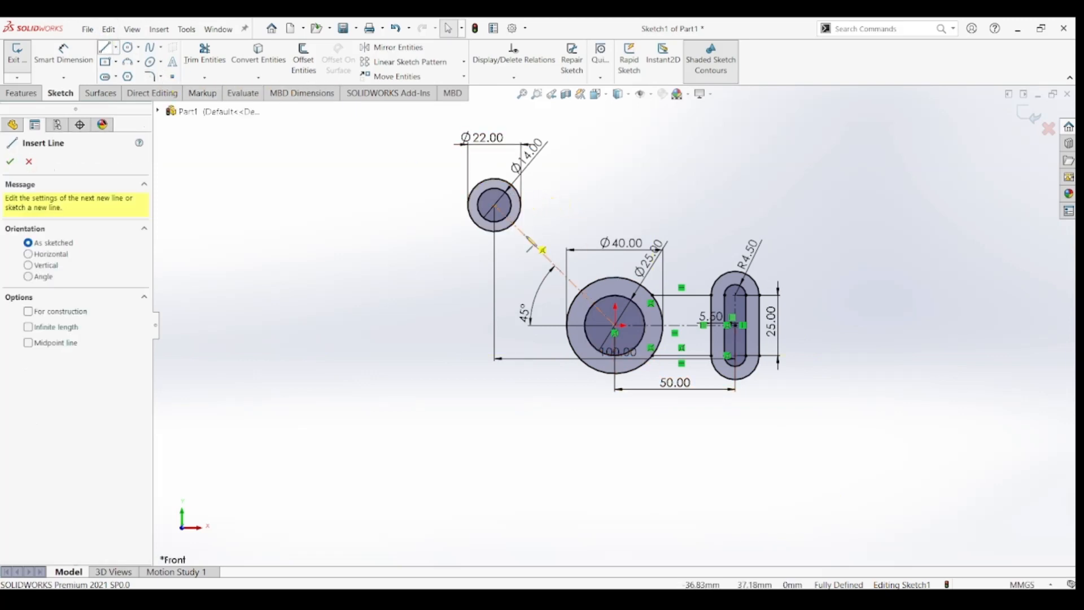
left_click(520, 193)
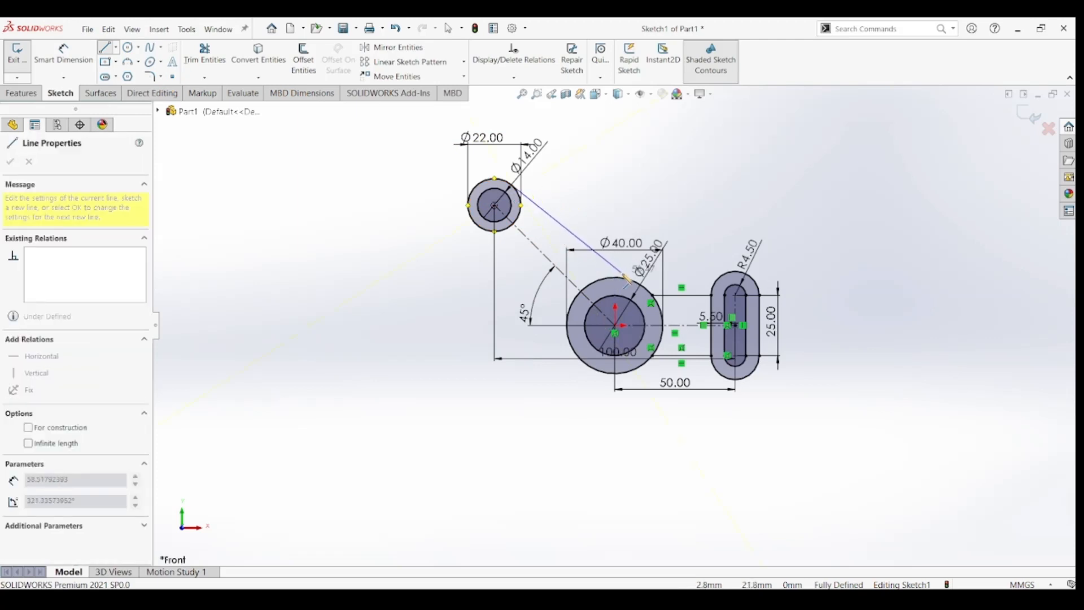
left_click(650, 291)
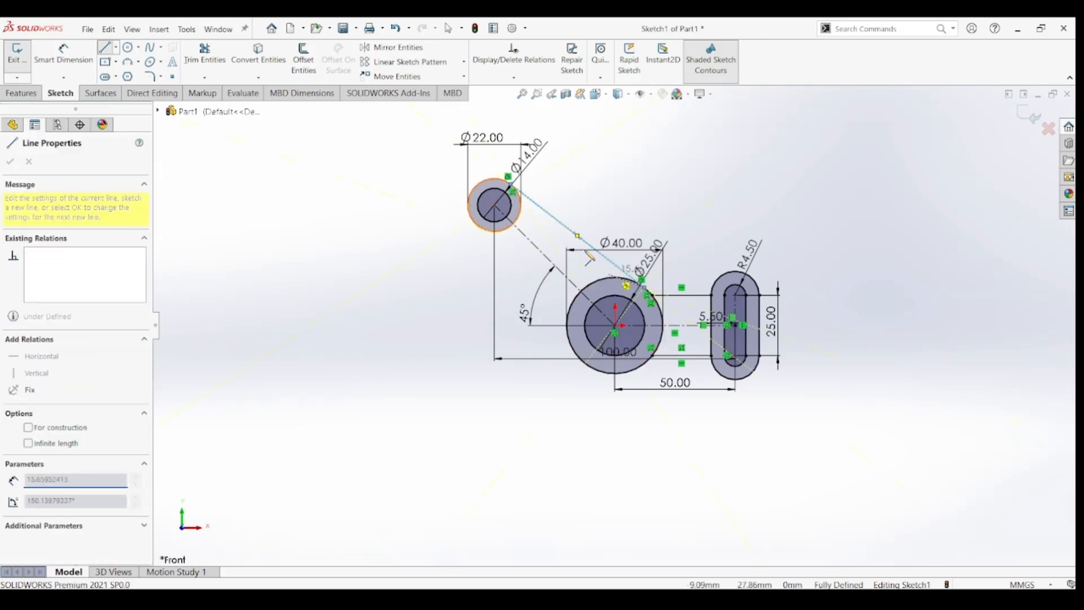
key("Escape")
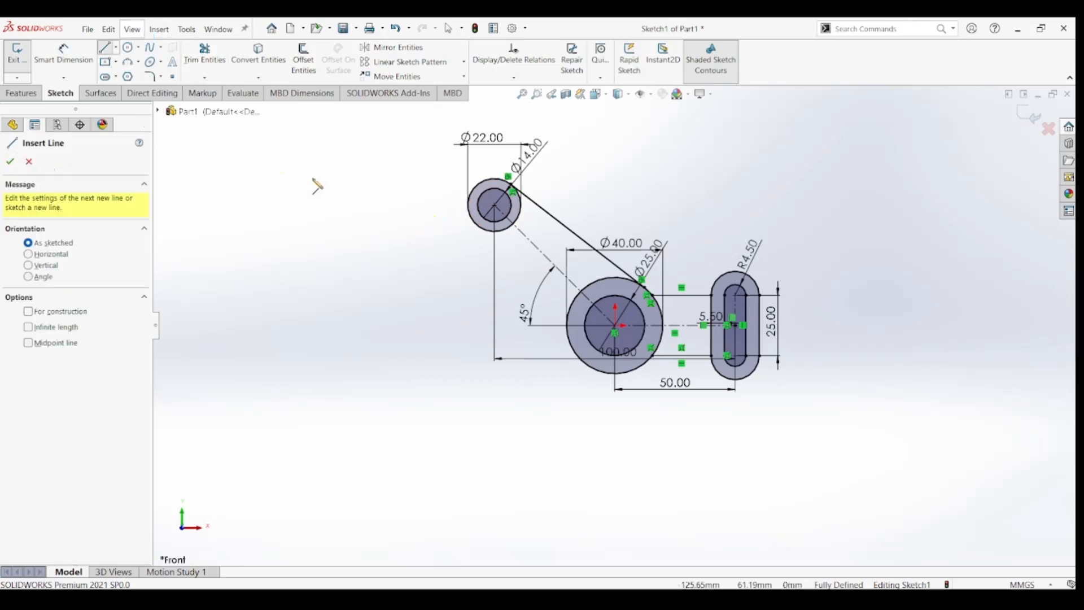
left_click(475, 228)
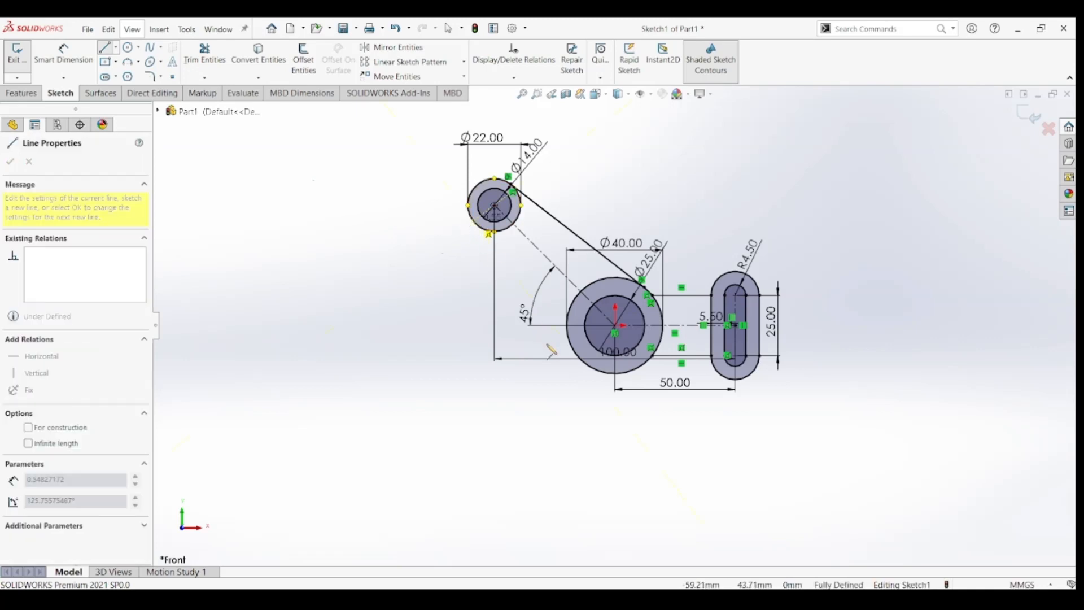
left_click(577, 353)
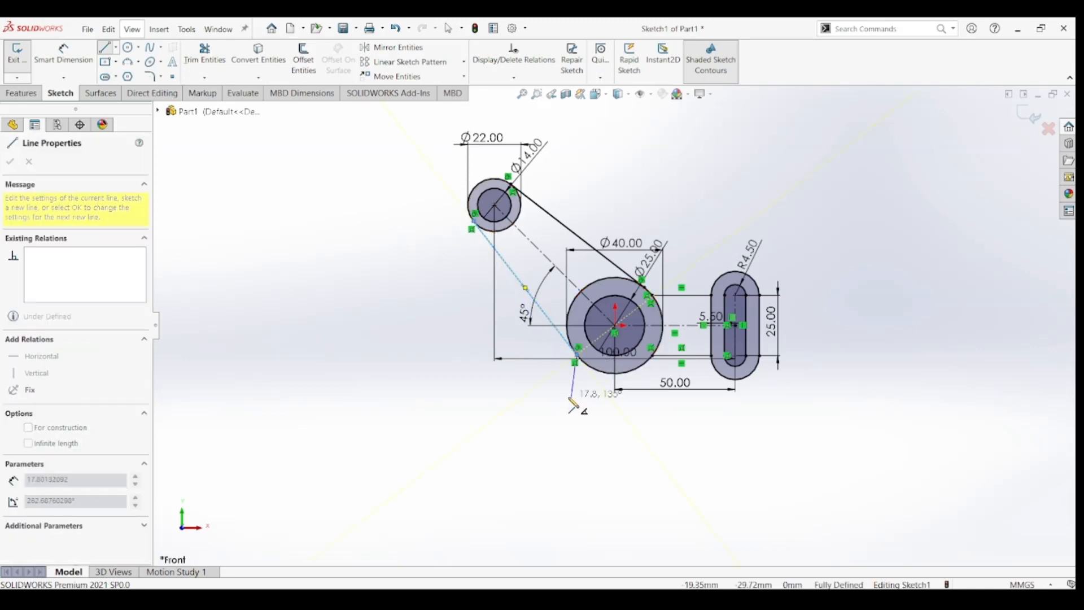
key("Escape")
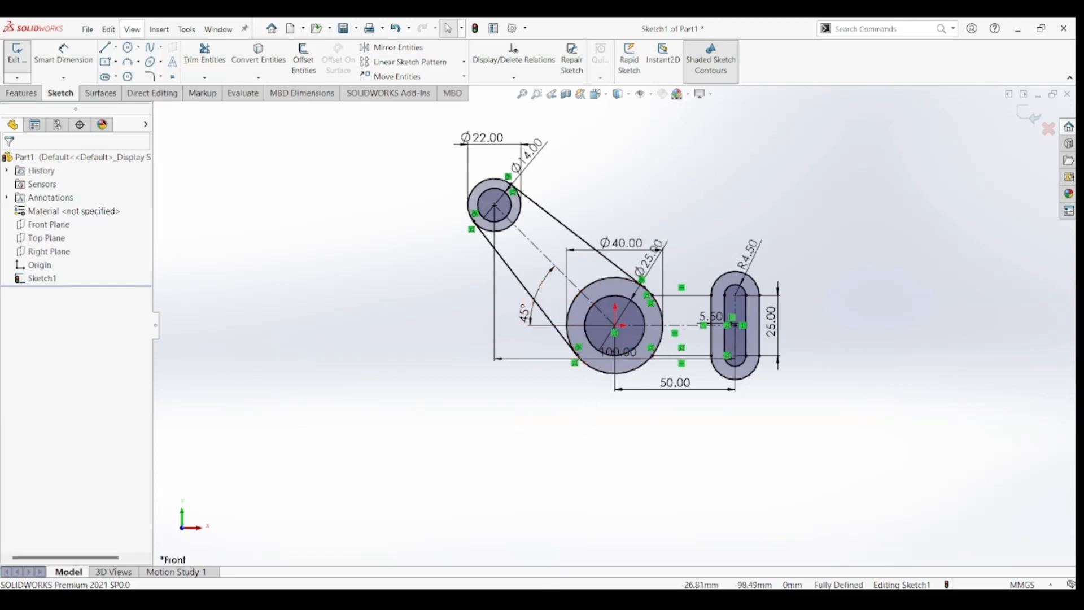
Check the keyway in the PDF drawing and sketch a corner rectangle about 7 mm by 2.5 mm across the top of the 25 mm circle.
key("alt+Tab")
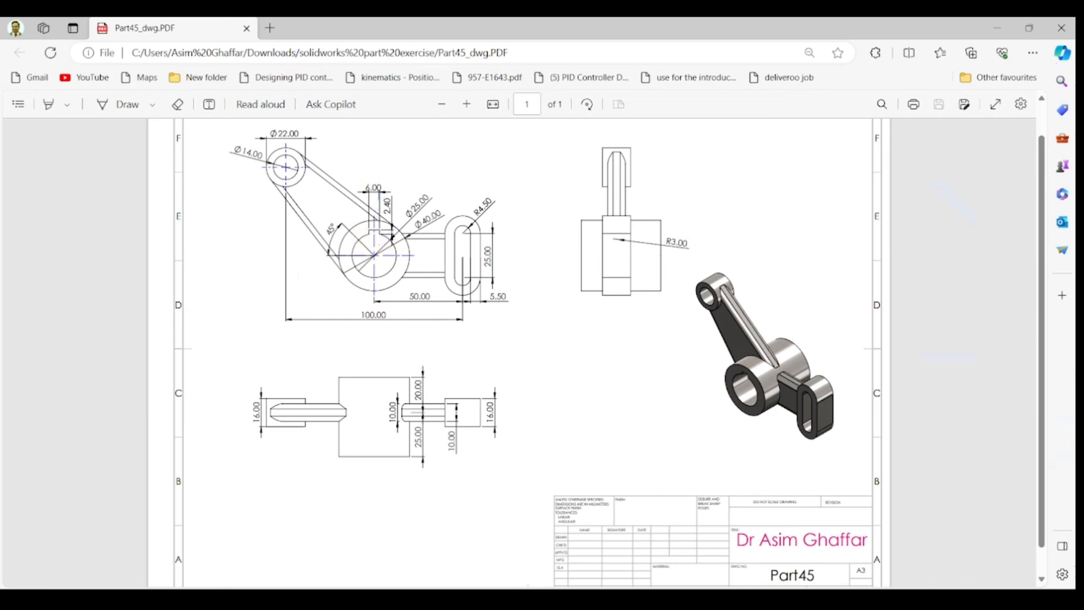
left_click(998, 28)
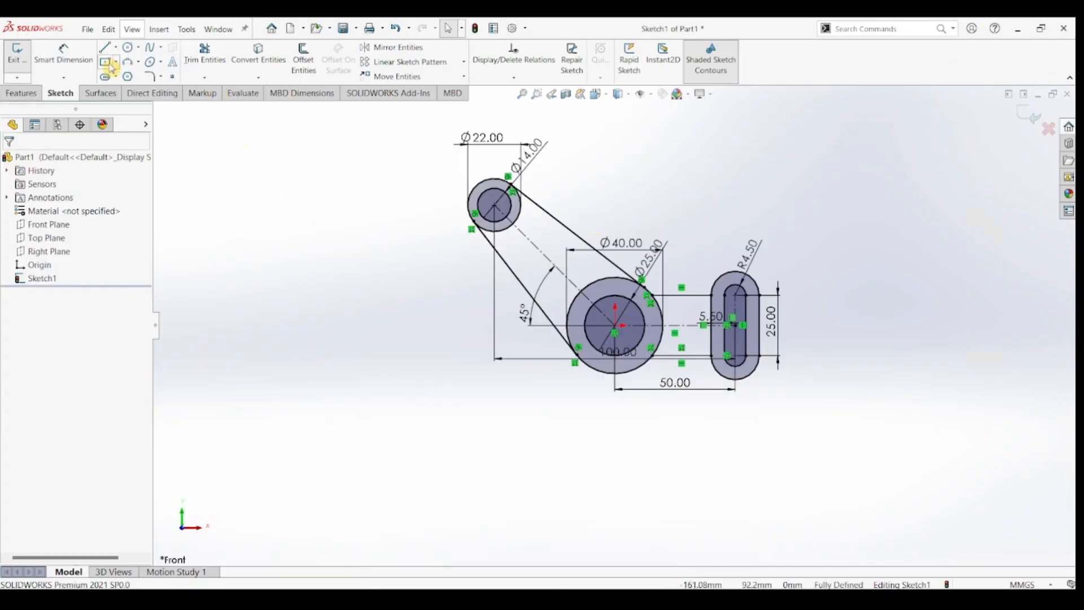
left_click(116, 62)
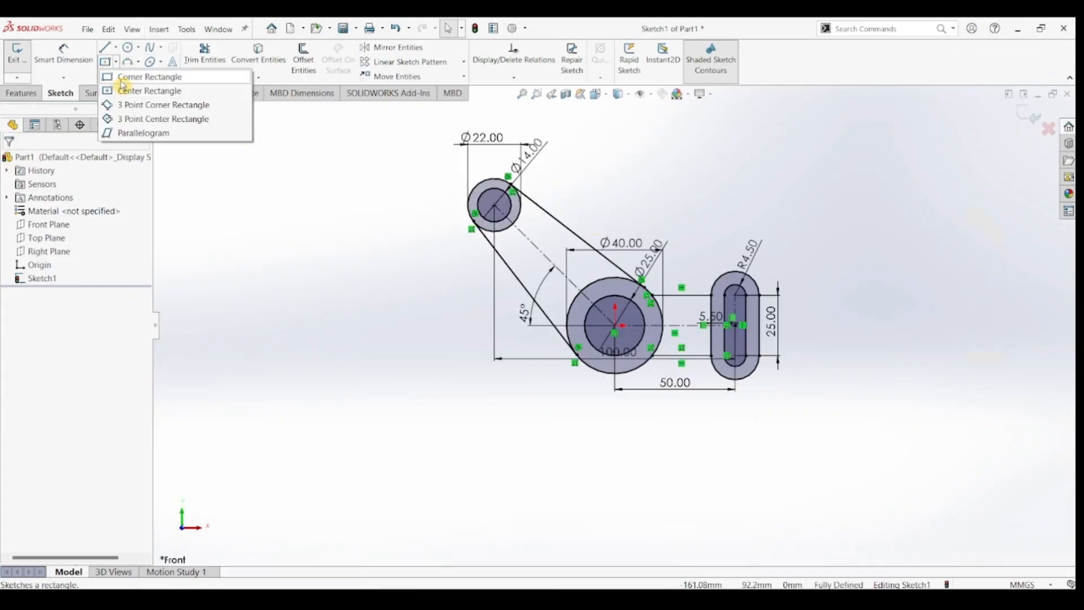
left_click(123, 76)
scroll(610, 349, "down", 6)
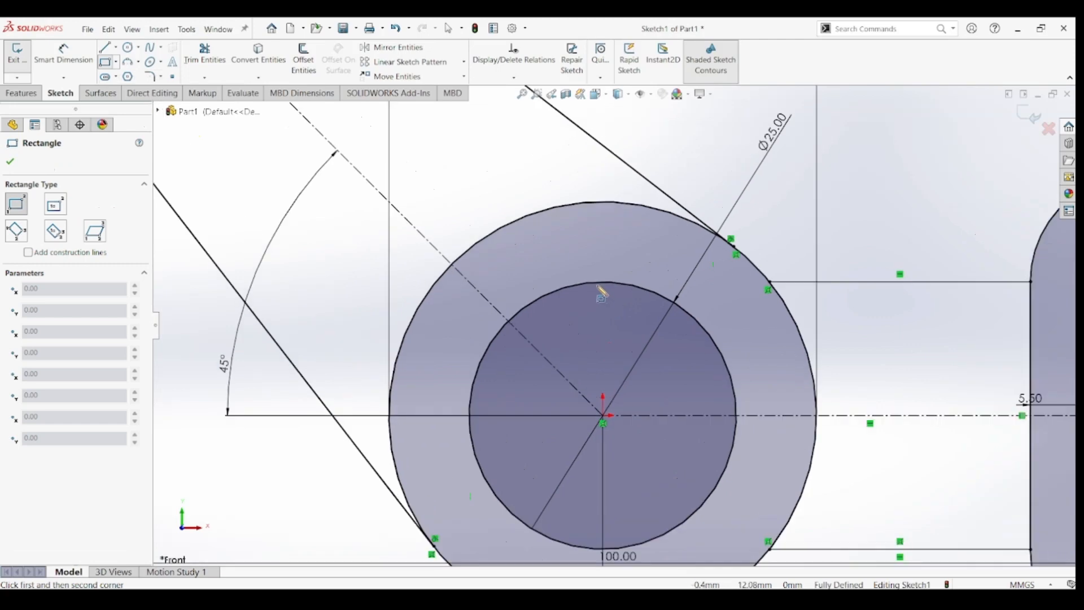
left_click(567, 261)
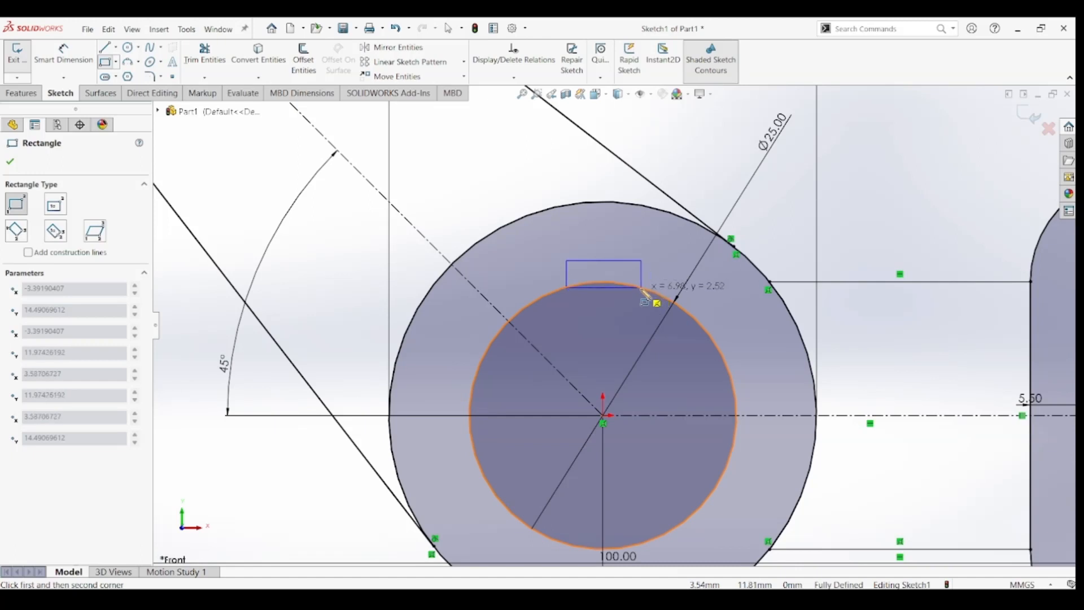
left_click(652, 298)
key("Escape")
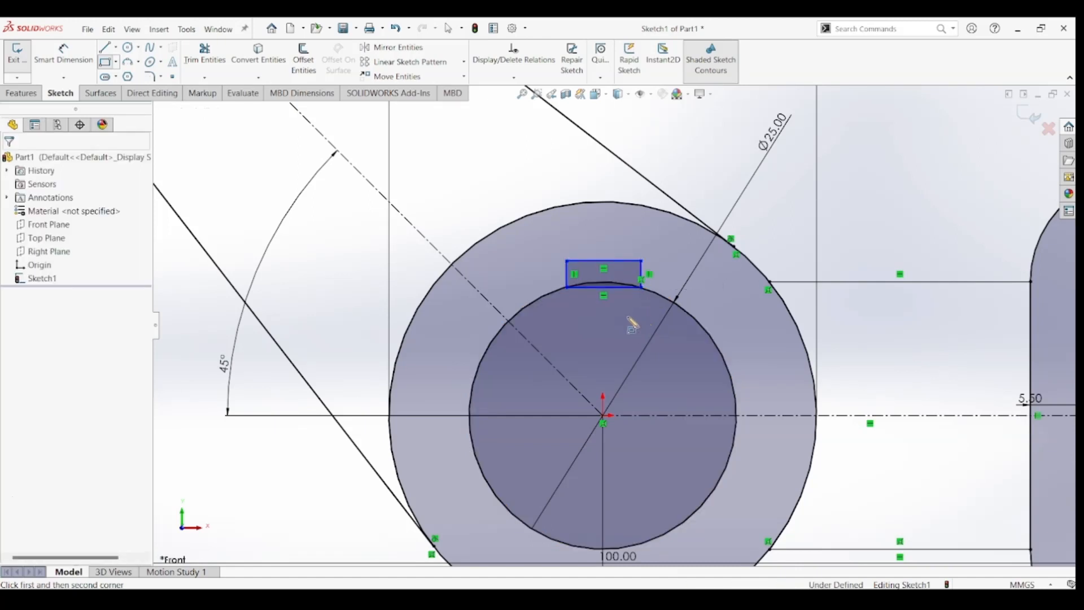
Make the rectangle's lower-left corner coincident with the 25 mm circle.
left_click(567, 287)
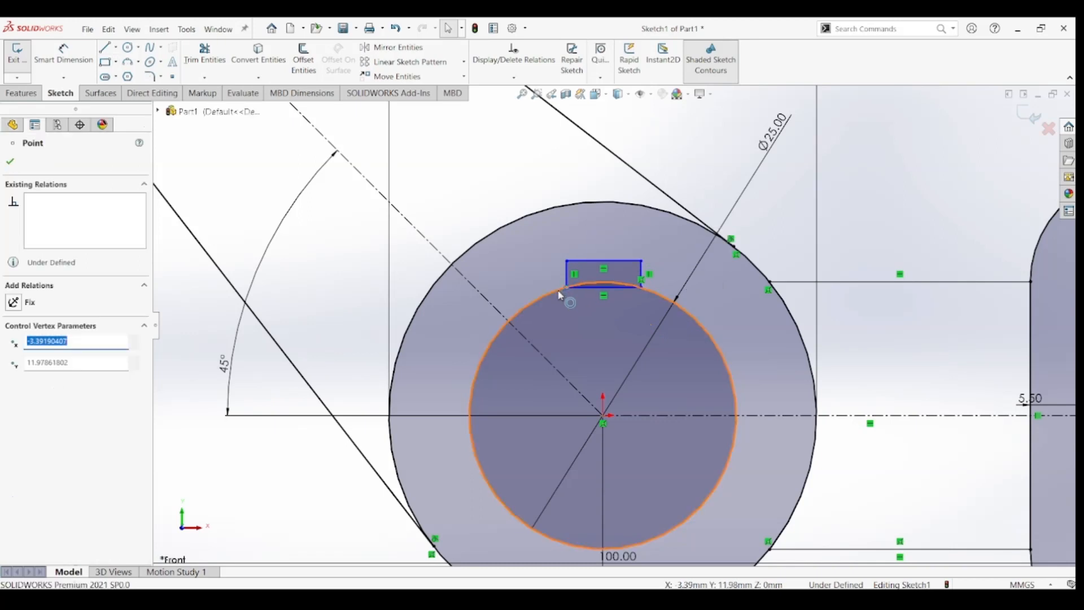
left_click(561, 291, "ctrl")
left_click(614, 245)
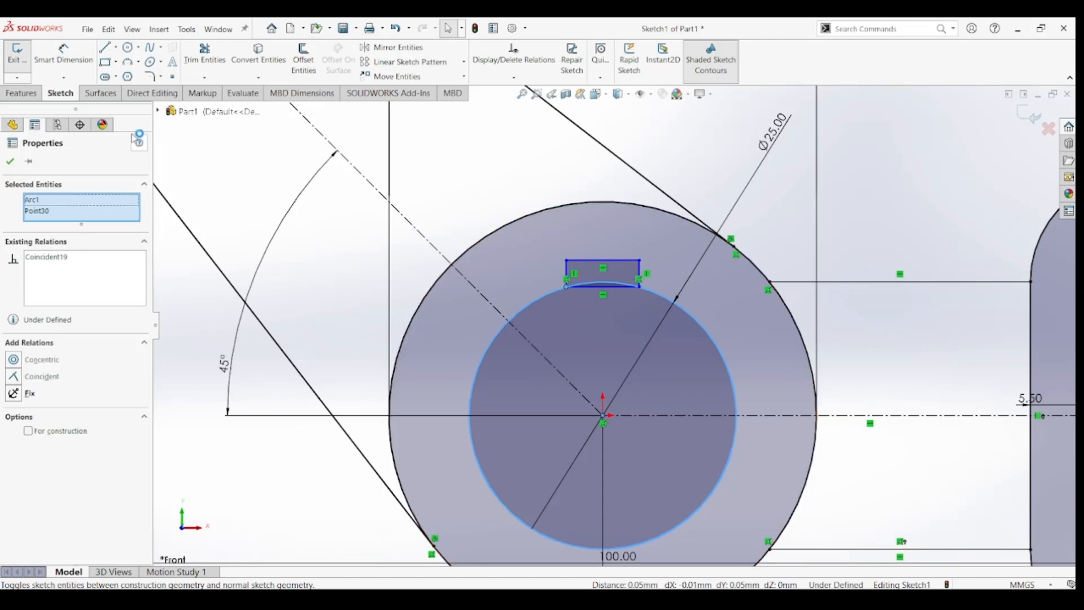
key("Escape")
Draw a vertical centerline about 6 mm long upward from the origin.
left_click(117, 50)
left_click(135, 72)
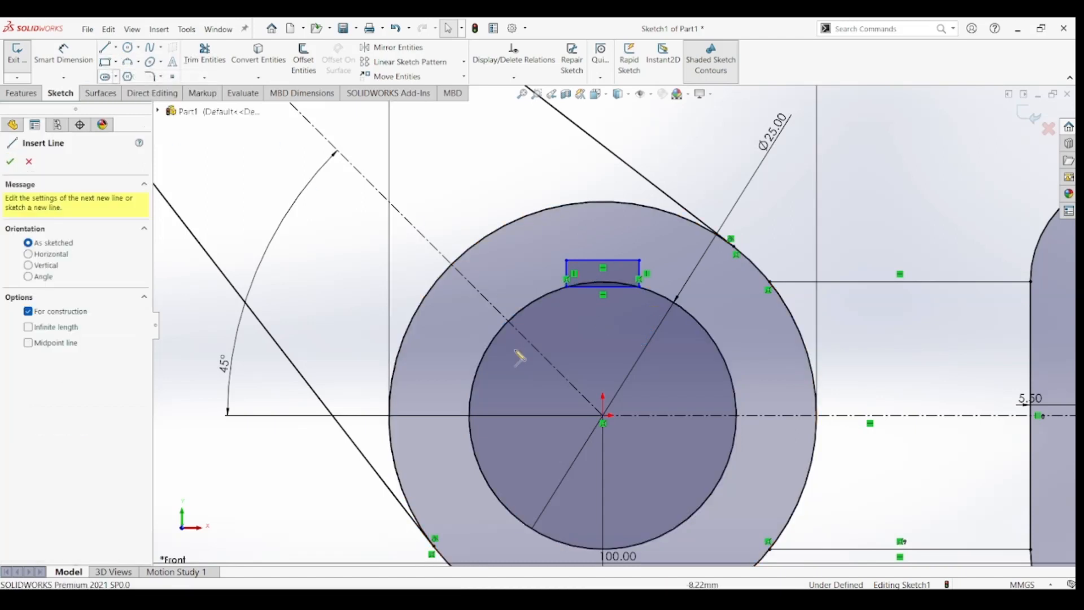
left_click(603, 415)
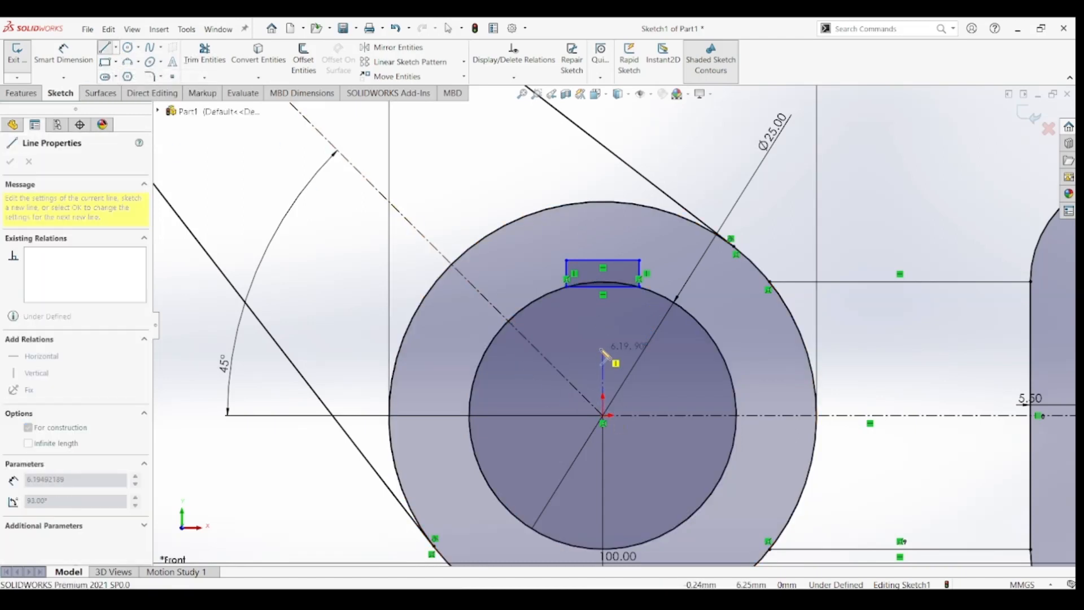
left_click(603, 348)
key("Escape")
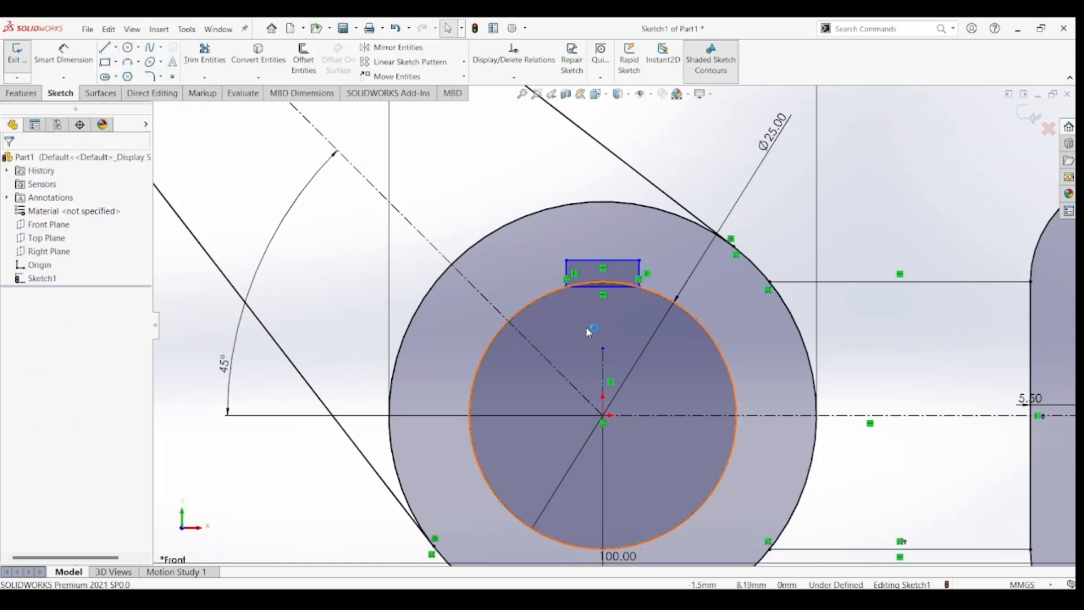
Make the rectangle's two vertical sides symmetric about the vertical centerline.
left_click(568, 275)
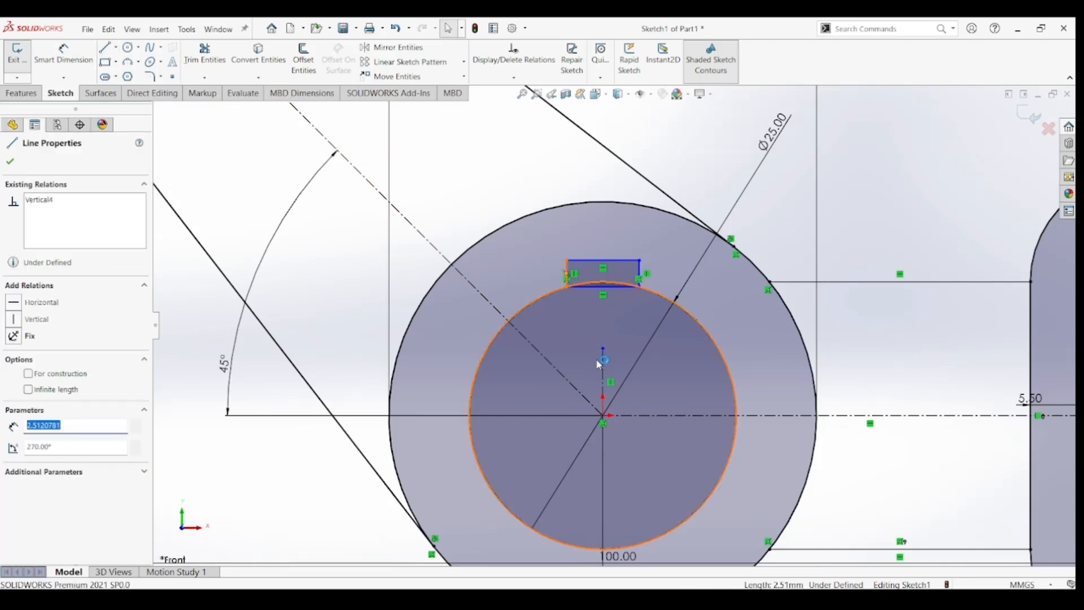
left_click(602, 362)
left_click(638, 270, "ctrl")
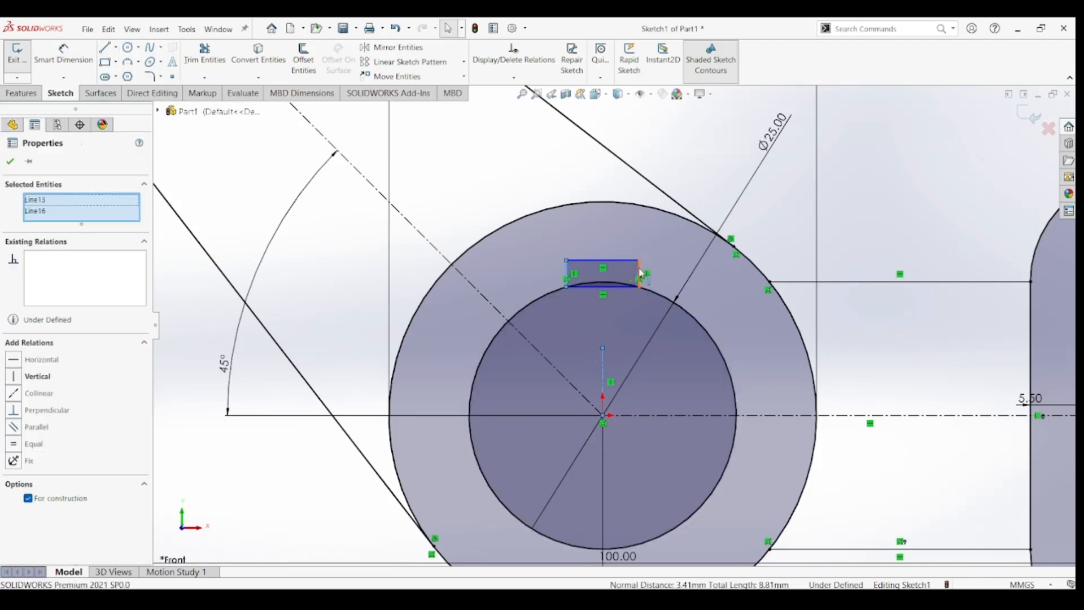
left_click(641, 274, "ctrl")
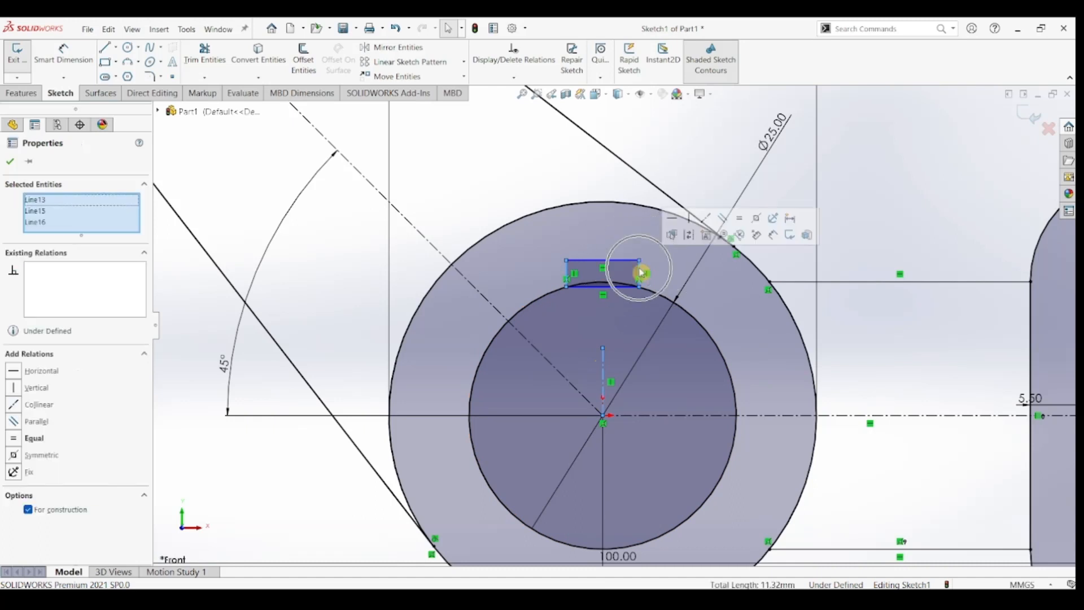
left_click(753, 223)
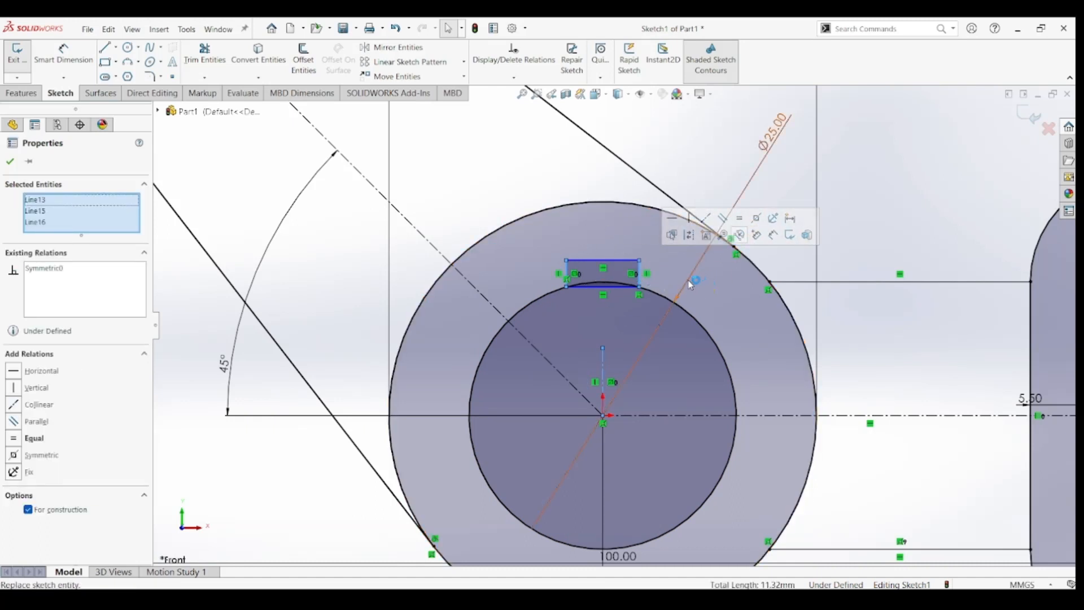
Set the keyway rectangle's width to 6 mm and dimension its height, accepting the value offered.
left_click(66, 52)
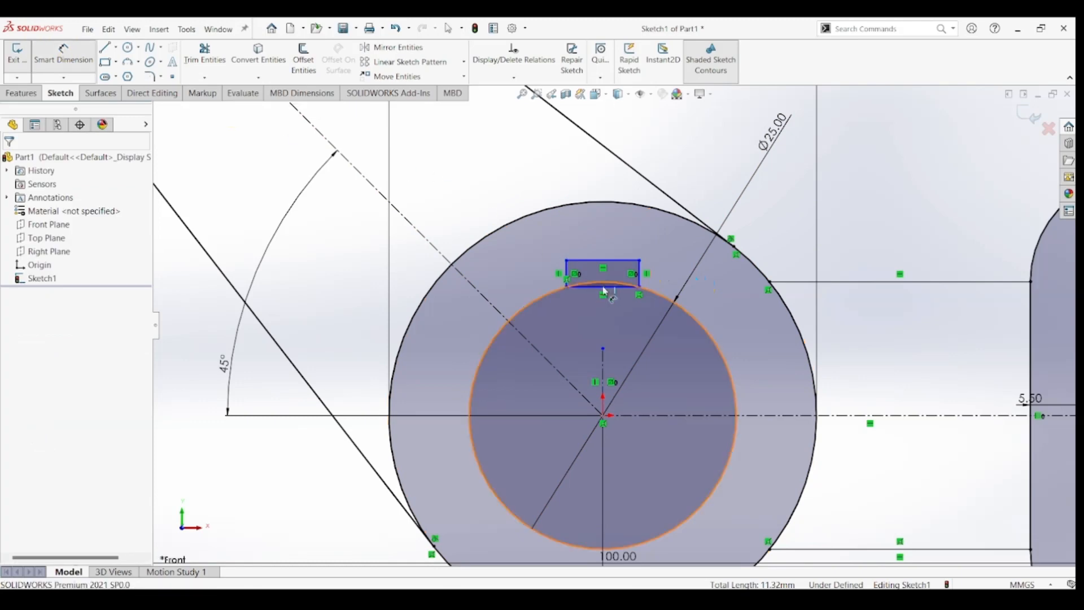
left_click(611, 260)
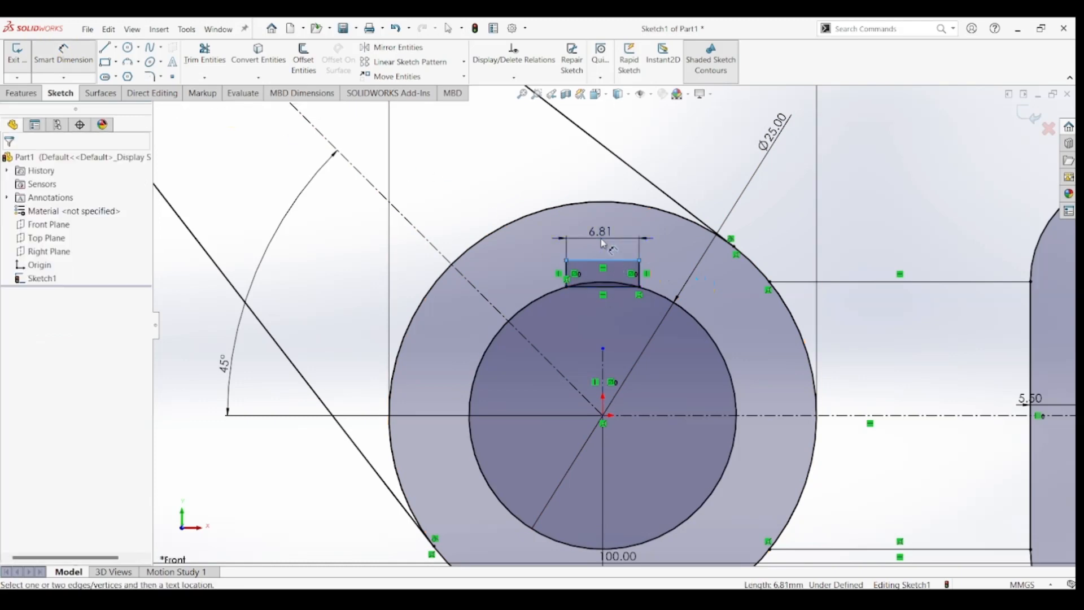
left_click(608, 253)
type("6")
key("Return")
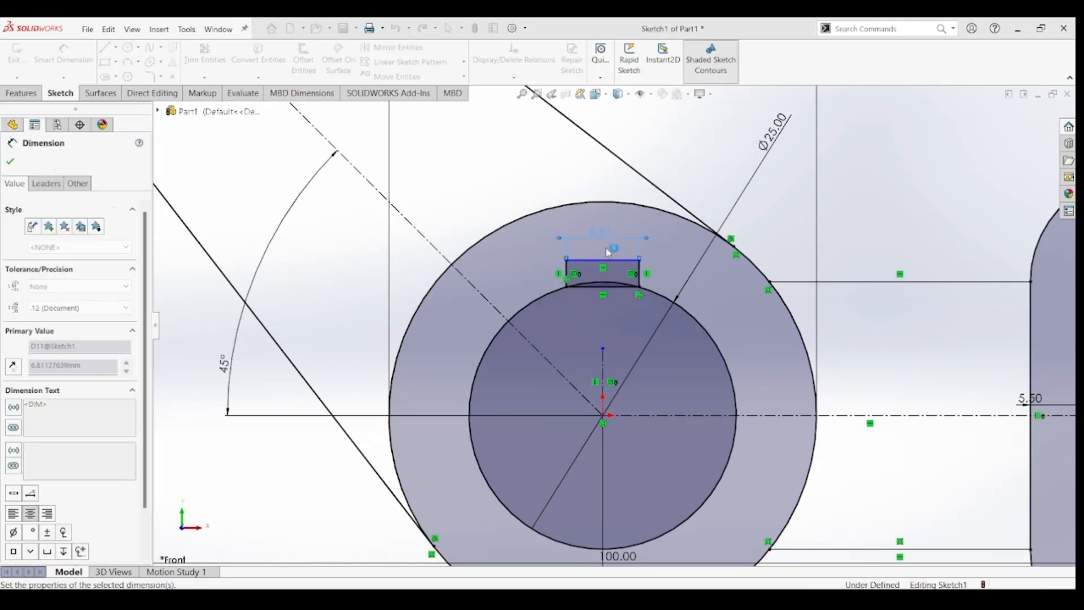
left_click(635, 275)
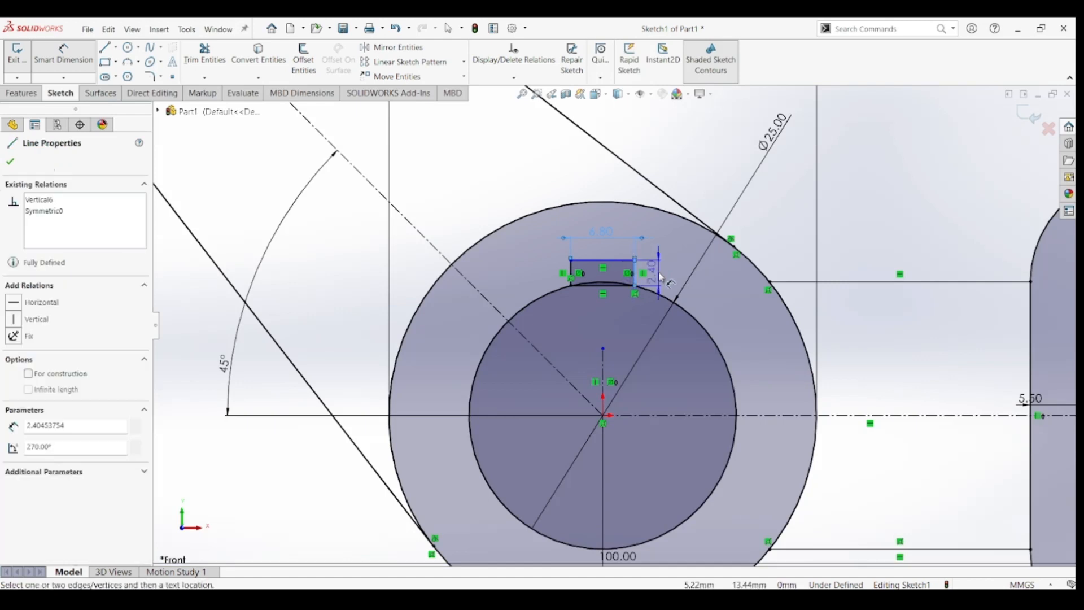
left_click(662, 277)
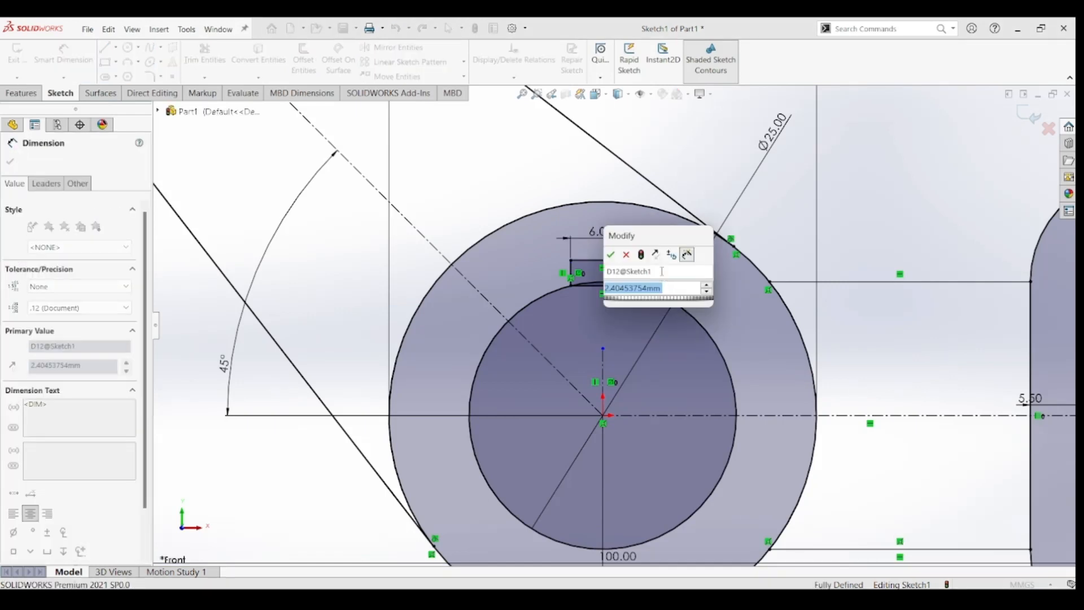
key("Return")
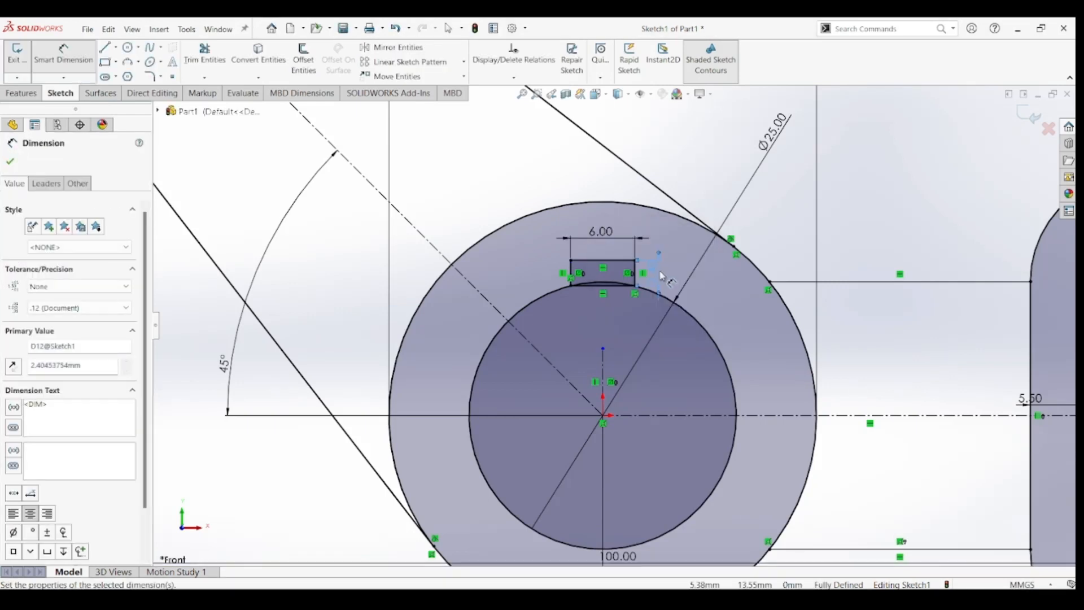
Trim away the rectangle's lower side and the 25 mm circle's arc between its sides to open the keyway.
left_click(205, 56)
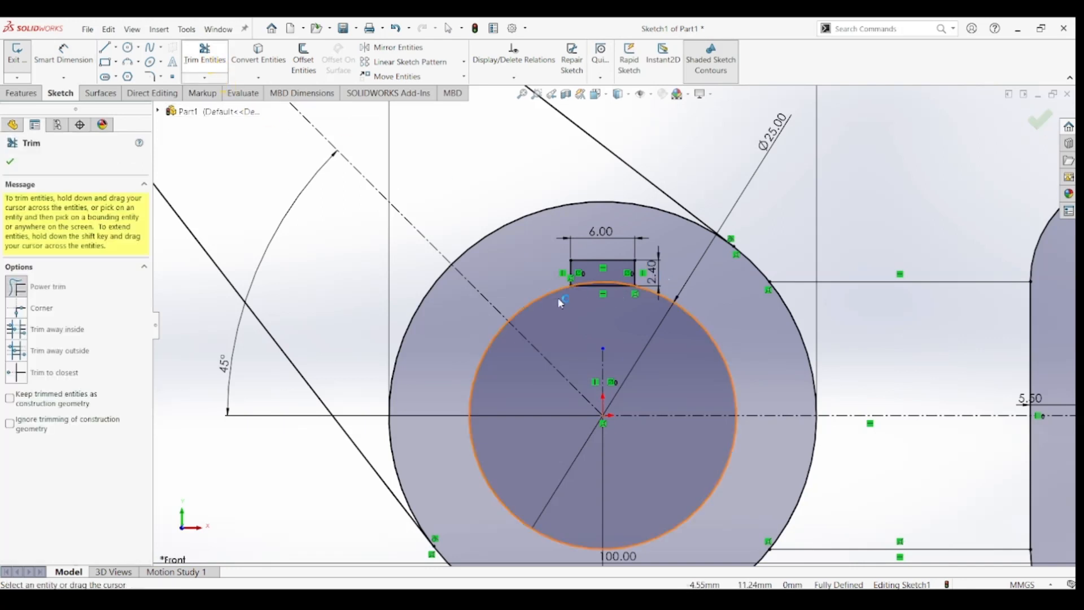
left_click_drag(576, 305, 599, 275)
key("Escape")
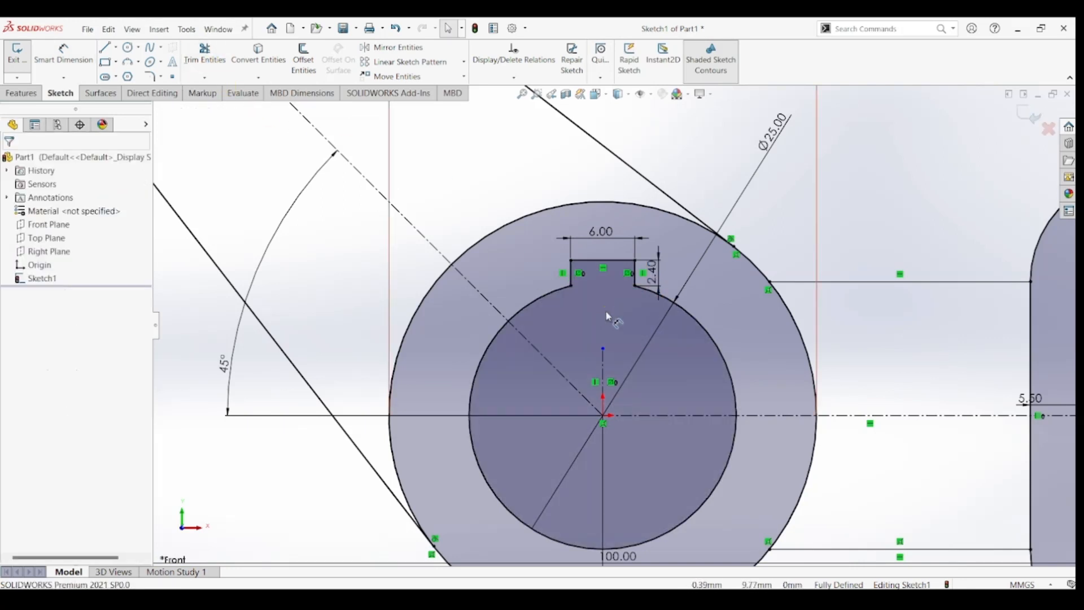
Extrude the ring between the 22 mm and 14 mm circles symmetrically about the sketch plane, Mid Plane, to a depth of 16 mm.
key("f")
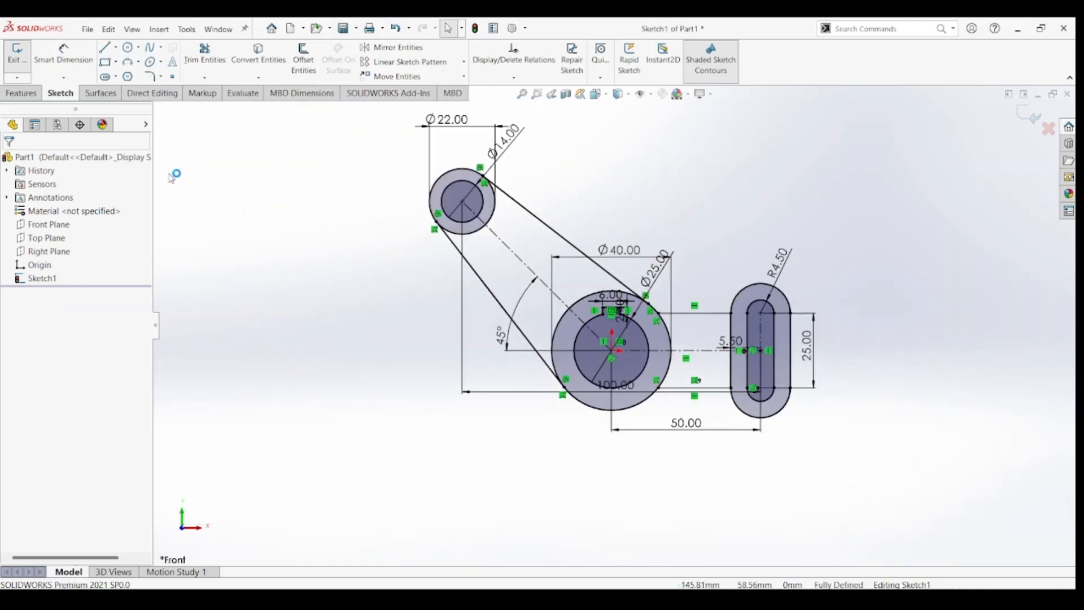
left_click(27, 96)
left_click(23, 59)
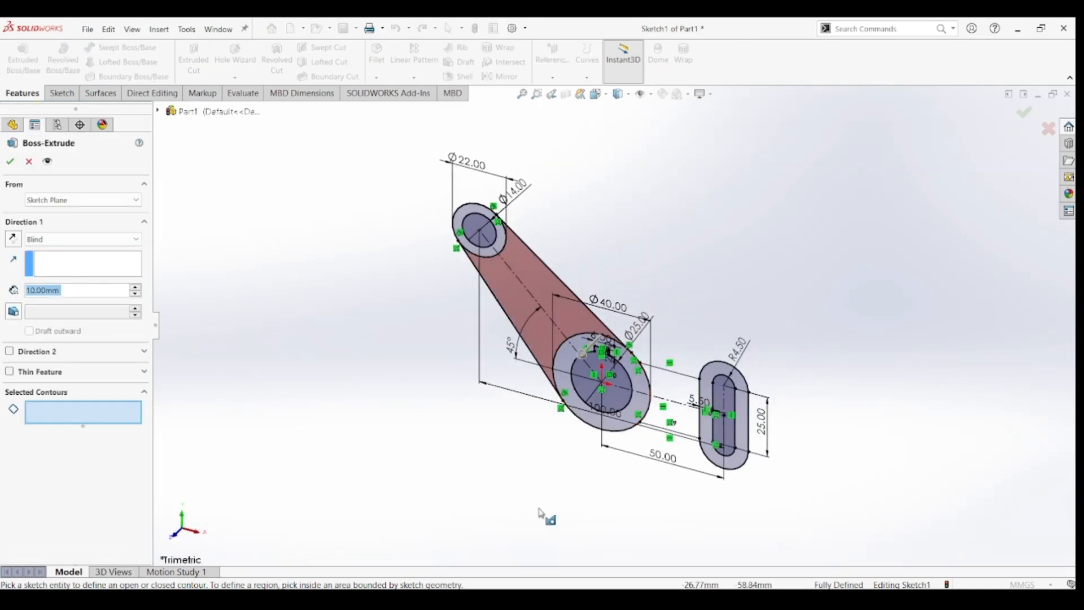
left_click(462, 220)
left_click(117, 239)
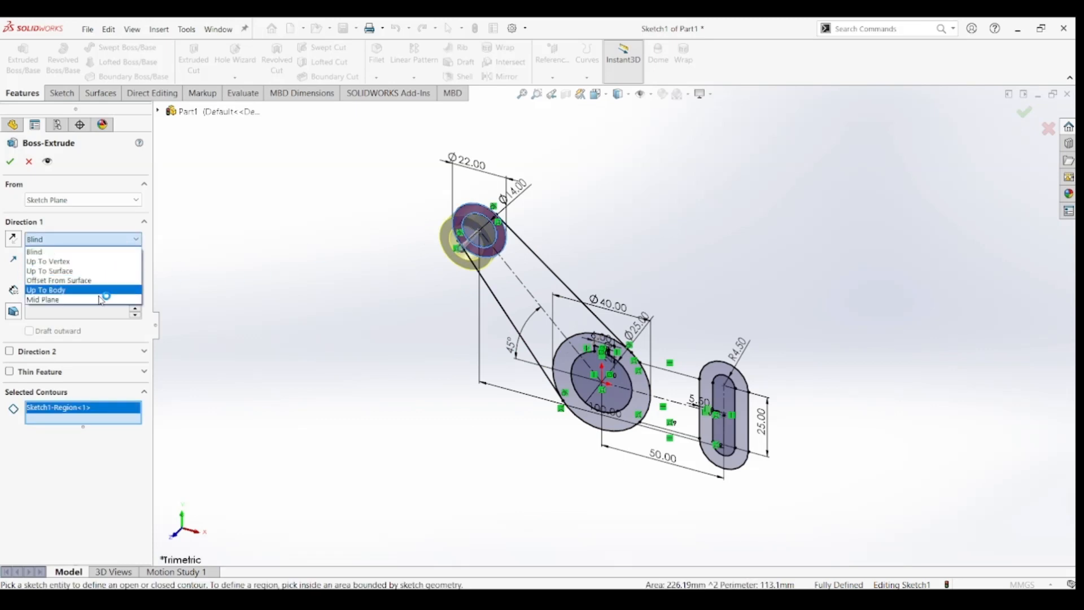
left_click(100, 299)
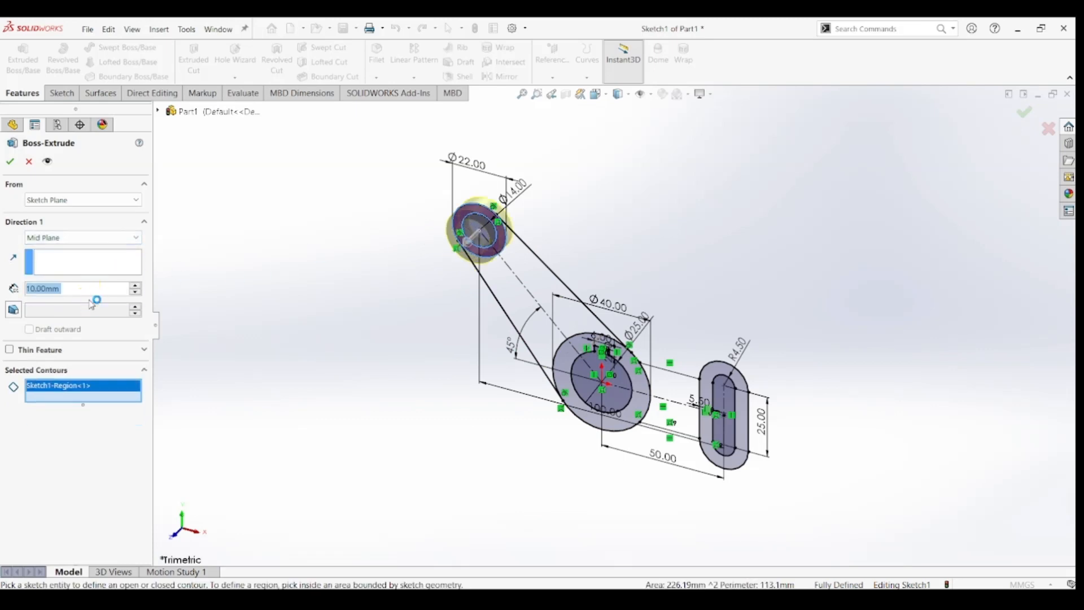
type("16")
key("Return")
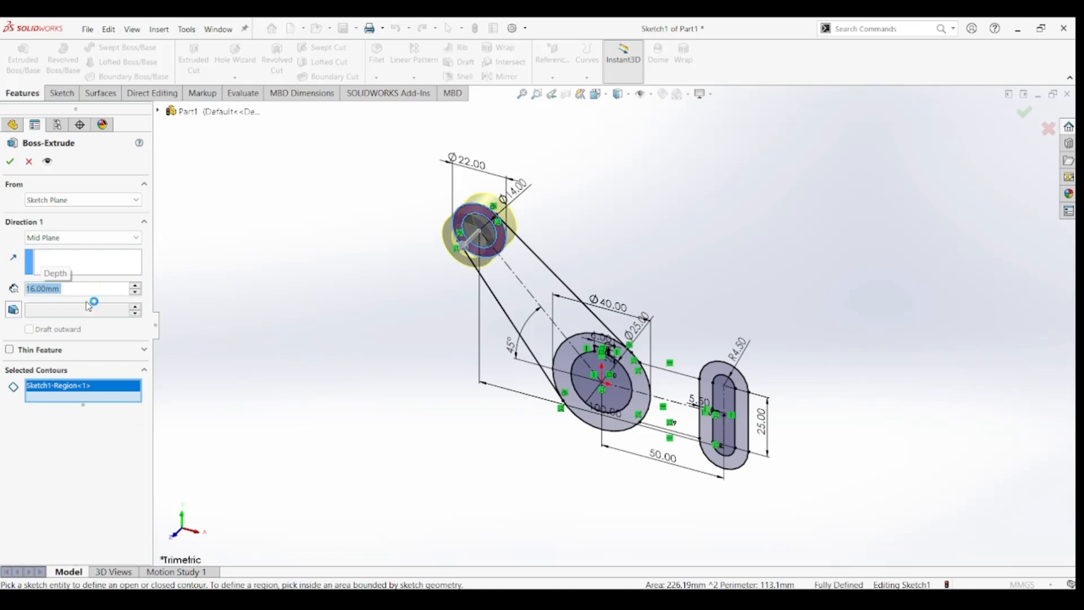
left_click(10, 161)
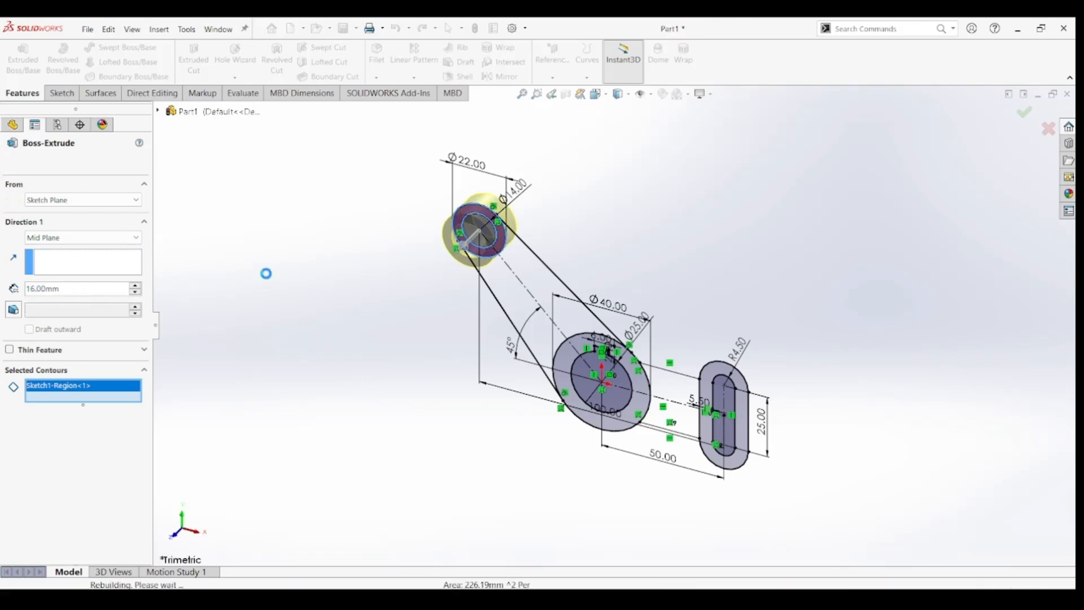
Reuse Sketch1 to extrude the tapered arm region and the short web toward the slot, Mid Plane, 10 mm deep with merged result.
left_click(6, 291)
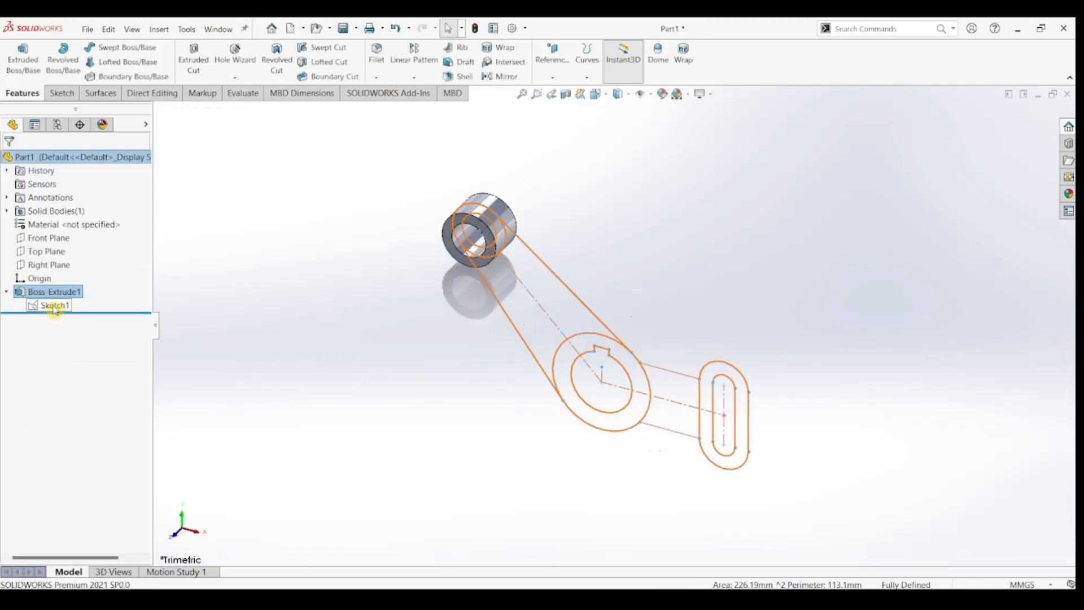
left_click(49, 305)
left_click(22, 58)
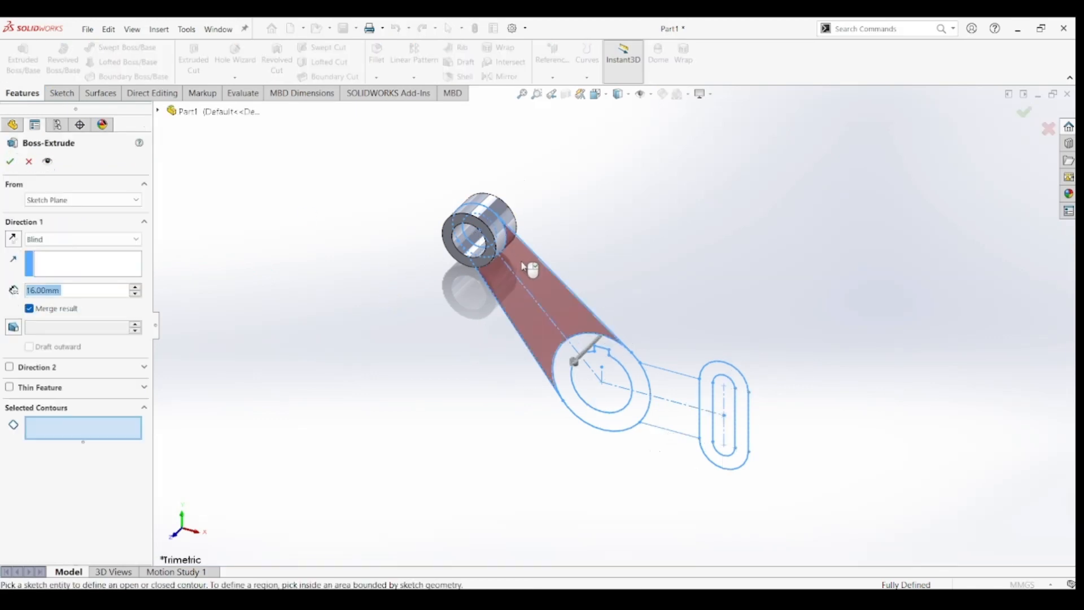
left_click(523, 267)
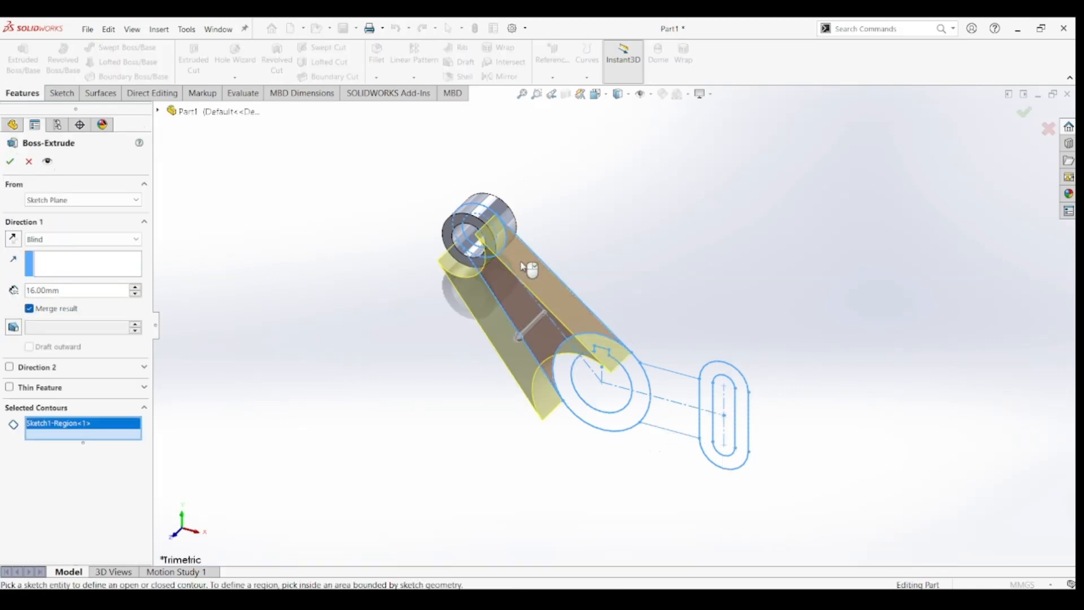
left_click(104, 239)
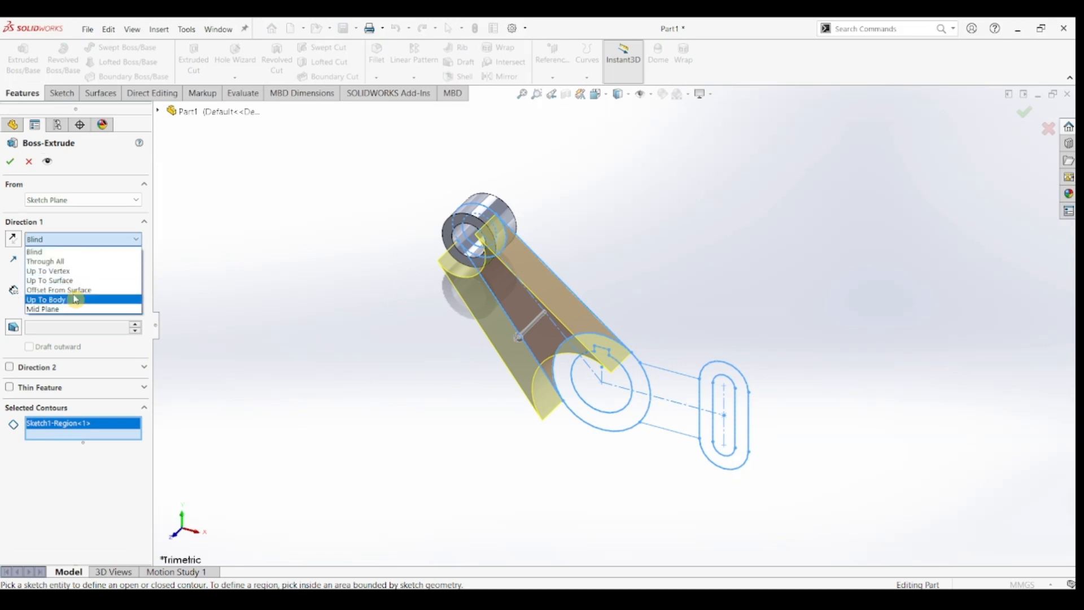
left_click(74, 309)
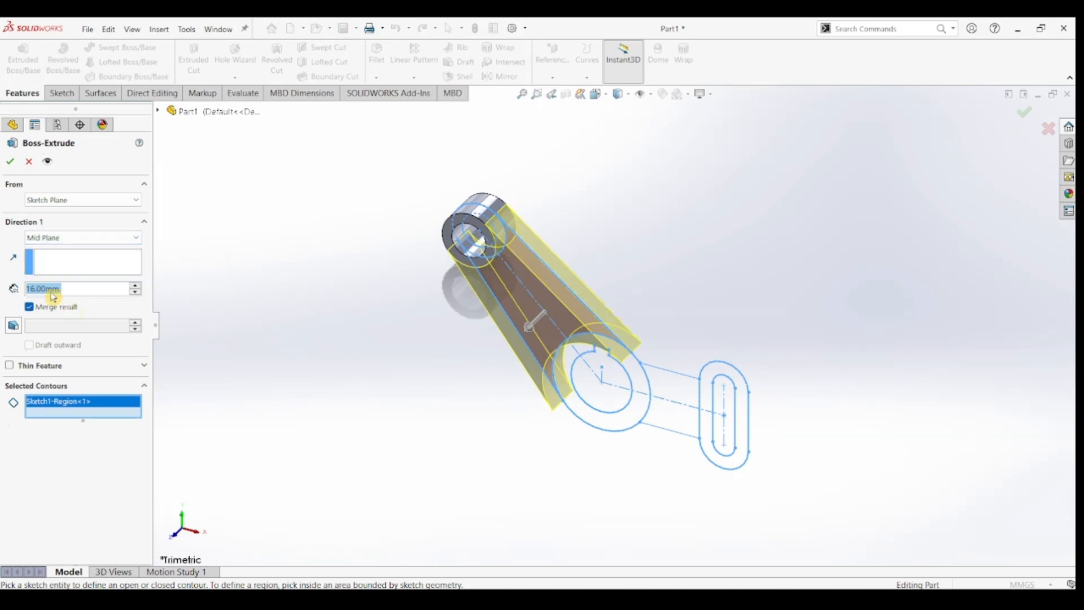
type("10")
key("Return")
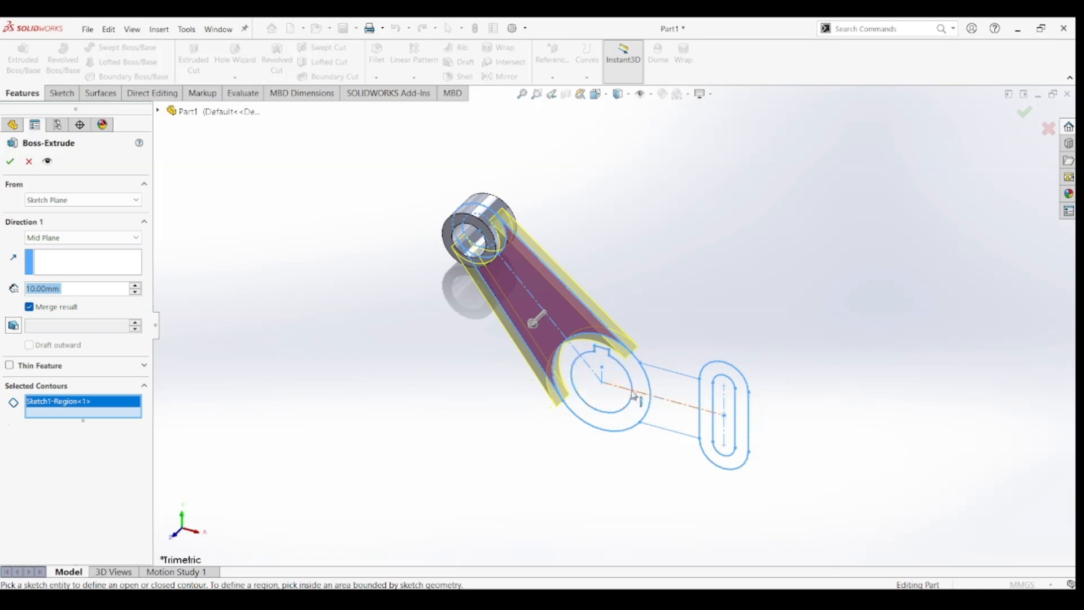
left_click(677, 390)
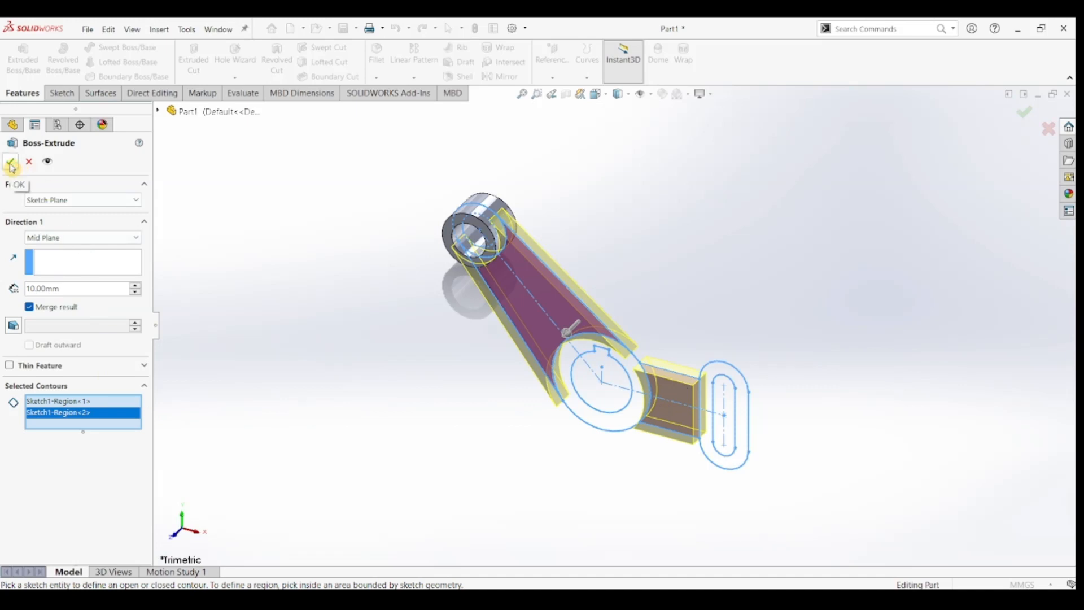
left_click(1024, 112)
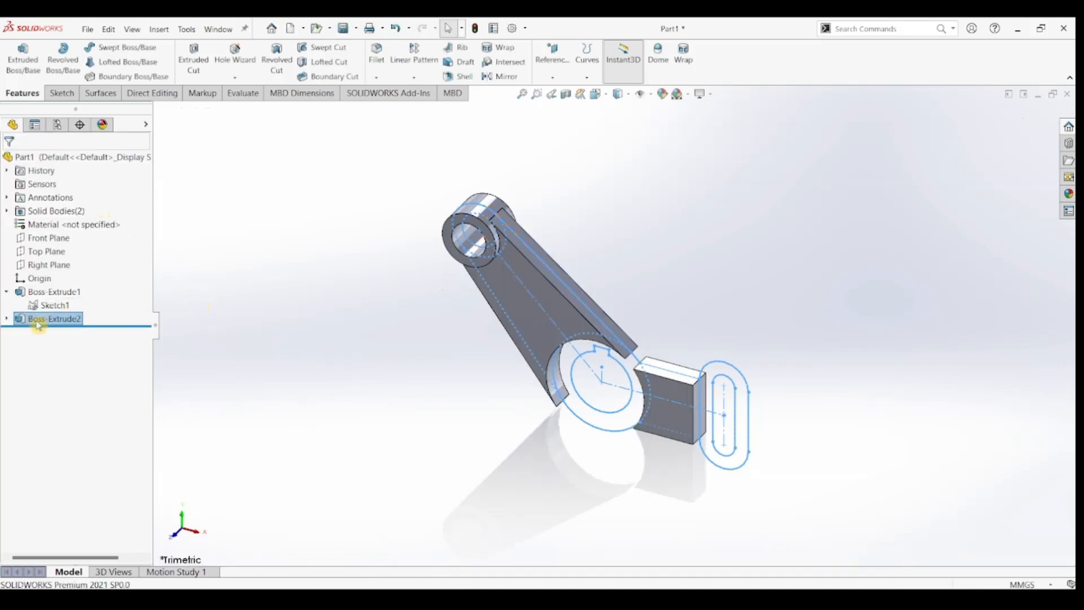
Extrude the Sketch1 region between the inner and outer slot outlines, Mid Plane, to a depth of 16 mm.
left_click(52, 305)
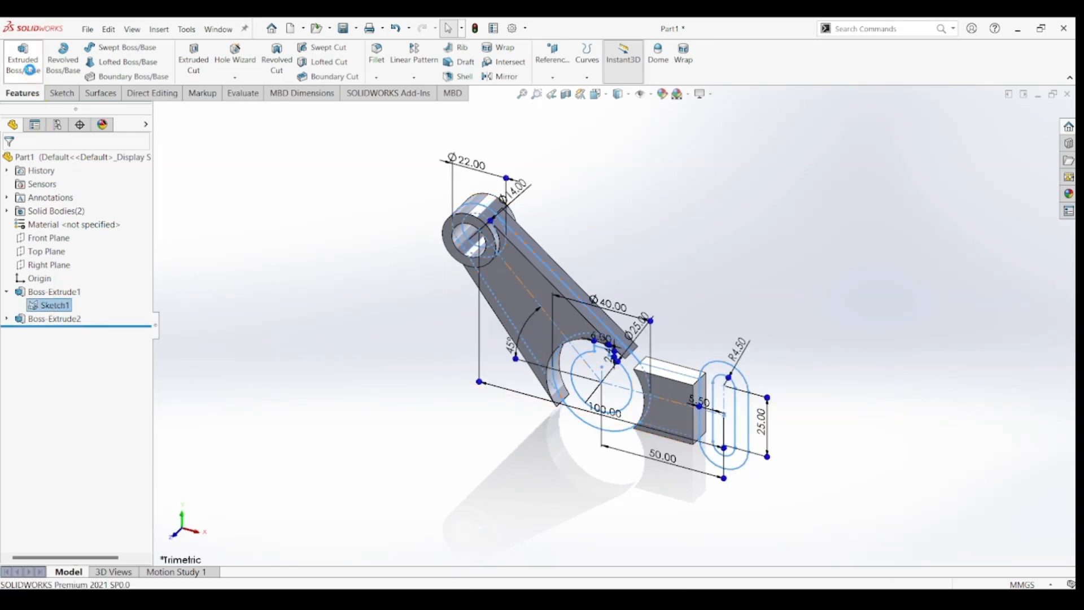
left_click(29, 70)
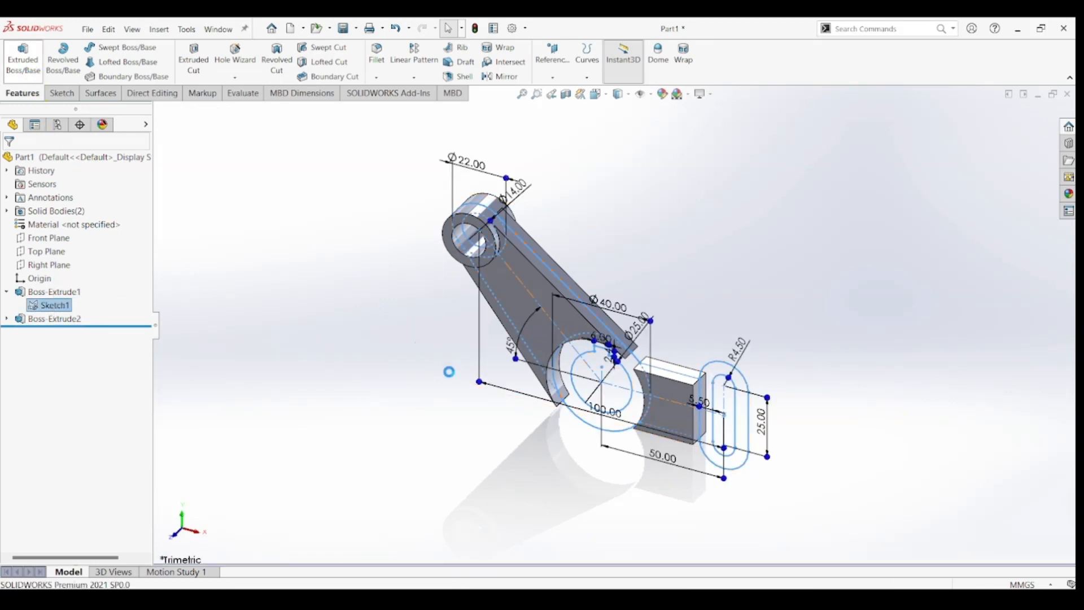
left_click(739, 388)
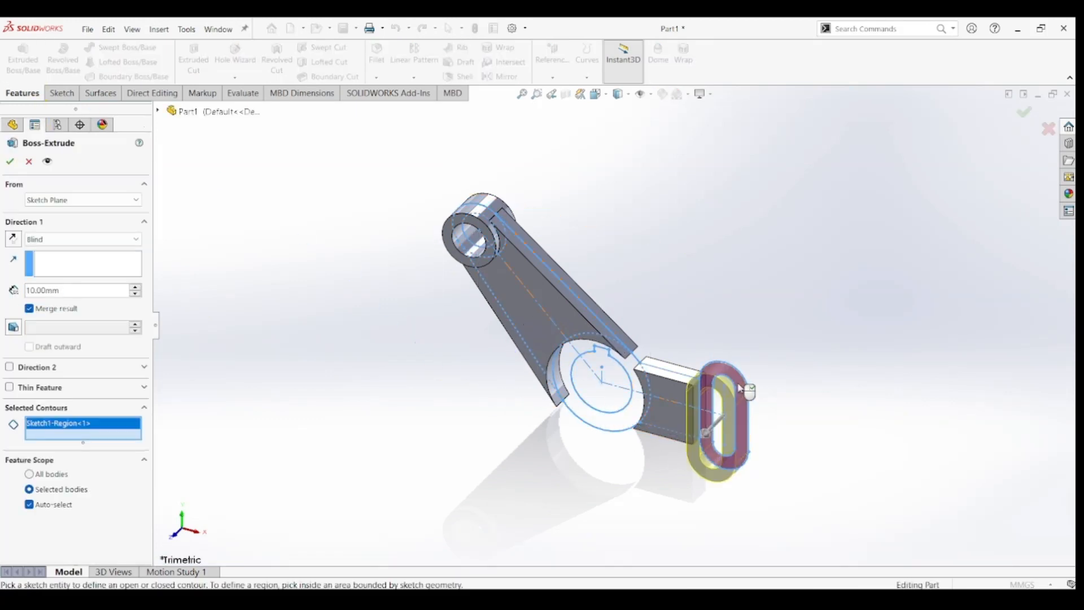
left_click(92, 239)
left_click(71, 311)
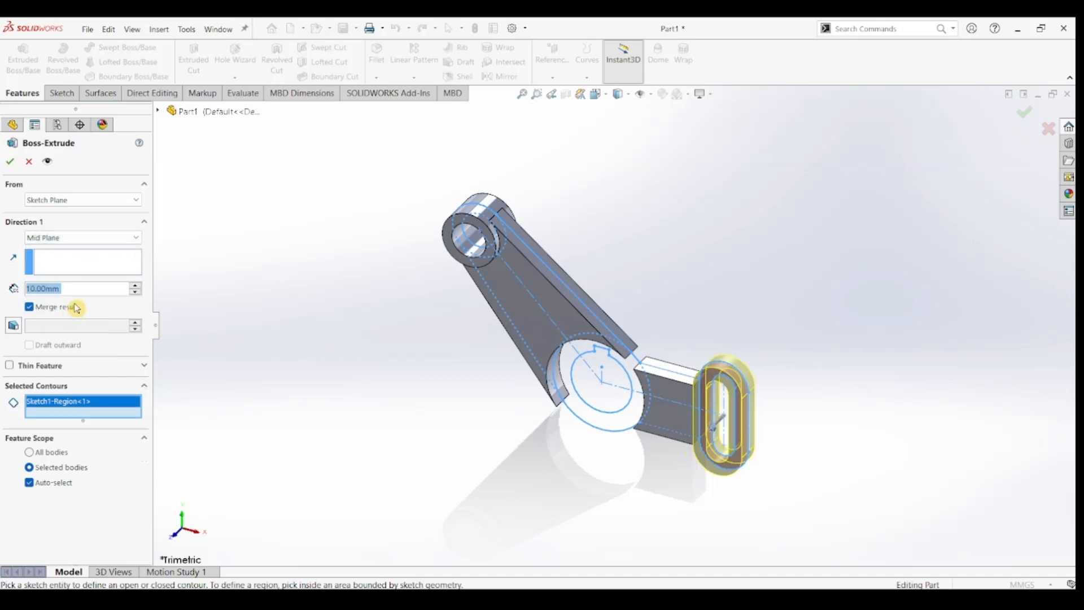
type("16")
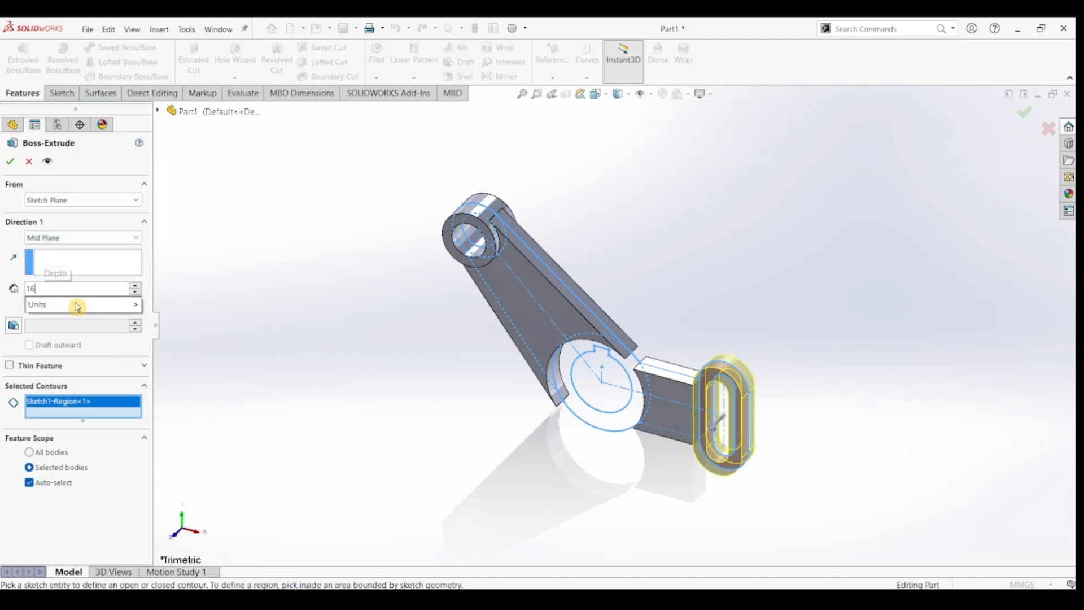
key("Return")
left_click(10, 162)
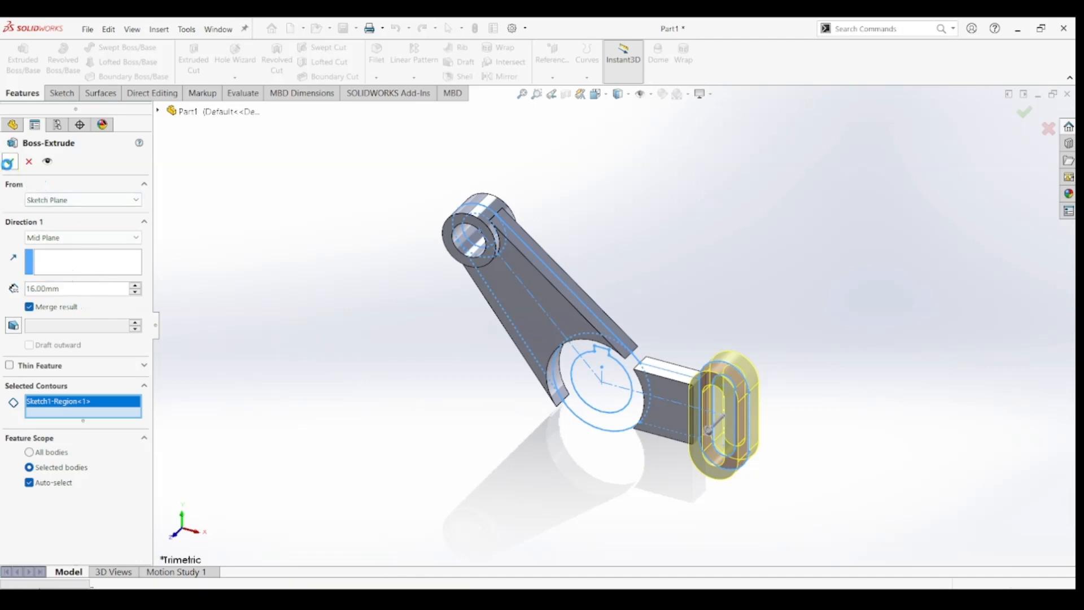
Consult the Part45 PDF drawing for the hub depths and extrude Sketch1's 40 mm circle Blind, 20 mm in Direction 1 and 25 mm in Direction 2.
left_click(41, 306)
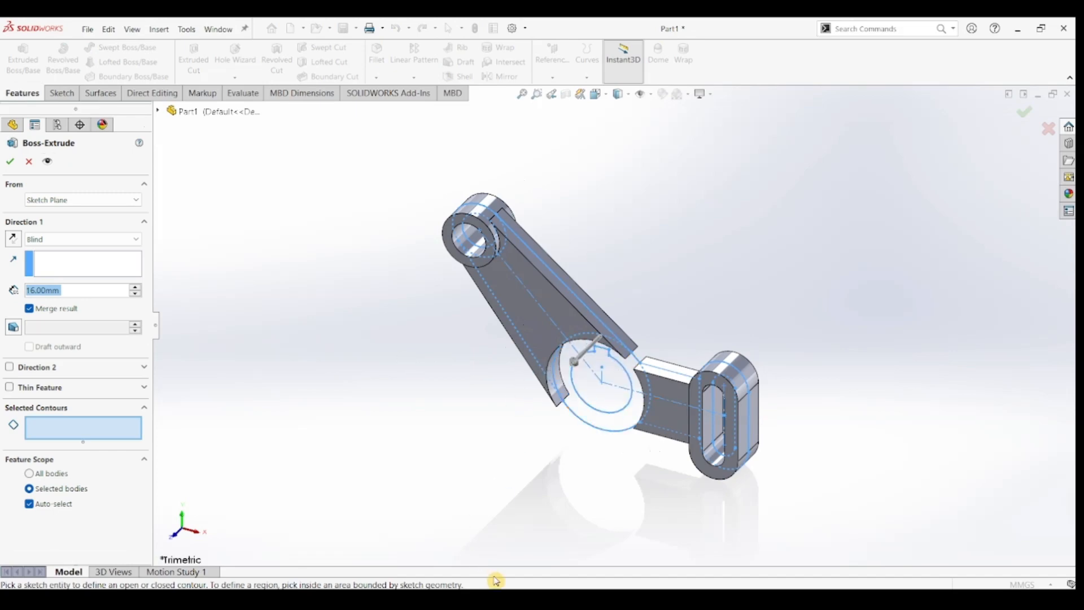
left_click(542, 599)
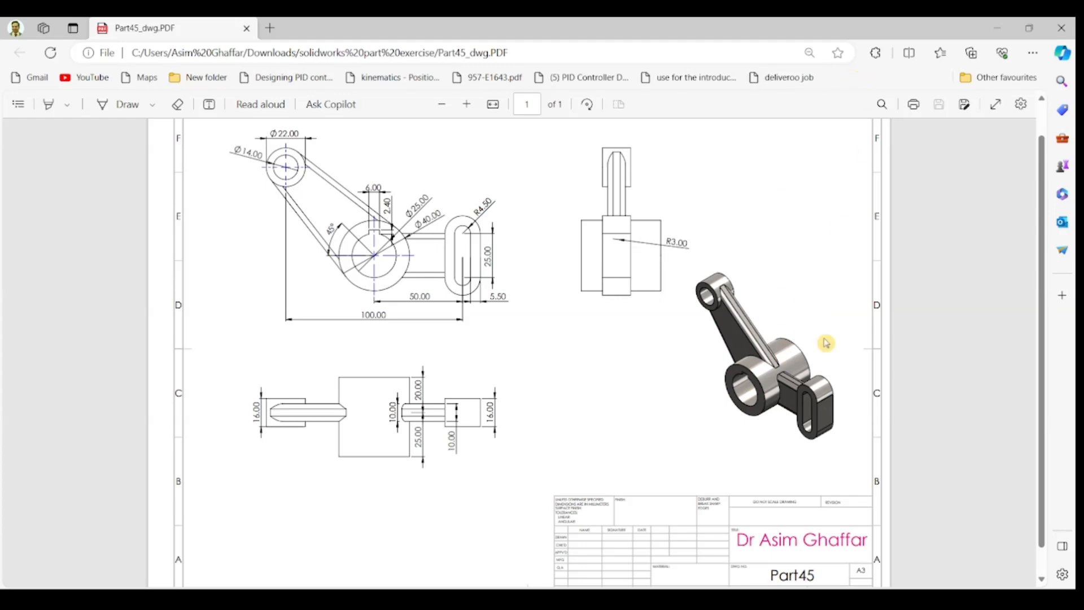
left_click(995, 29)
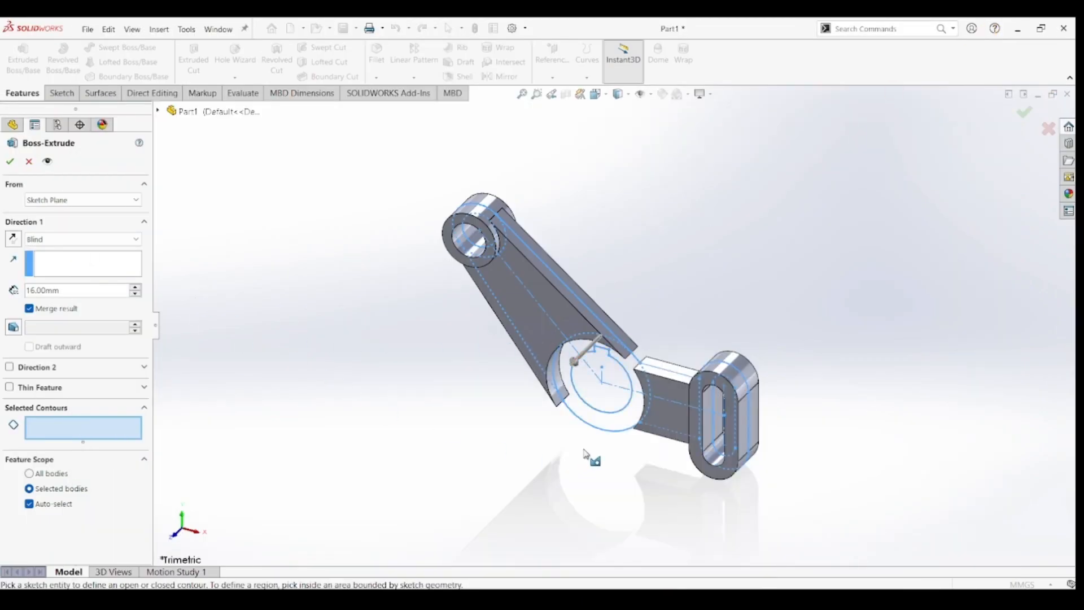
left_click(619, 436)
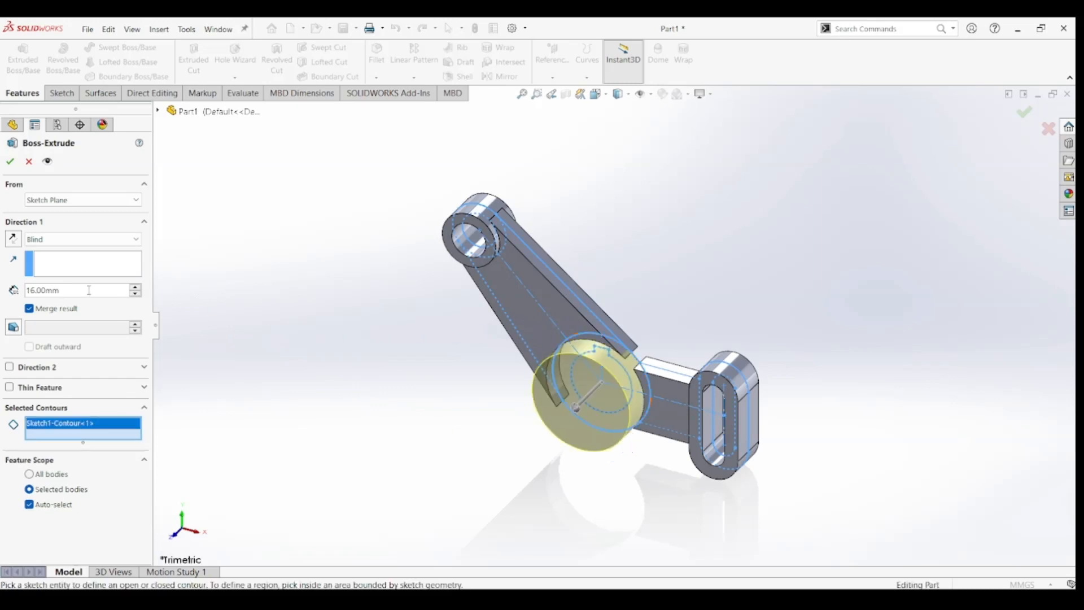
double_click(40, 291)
type("20")
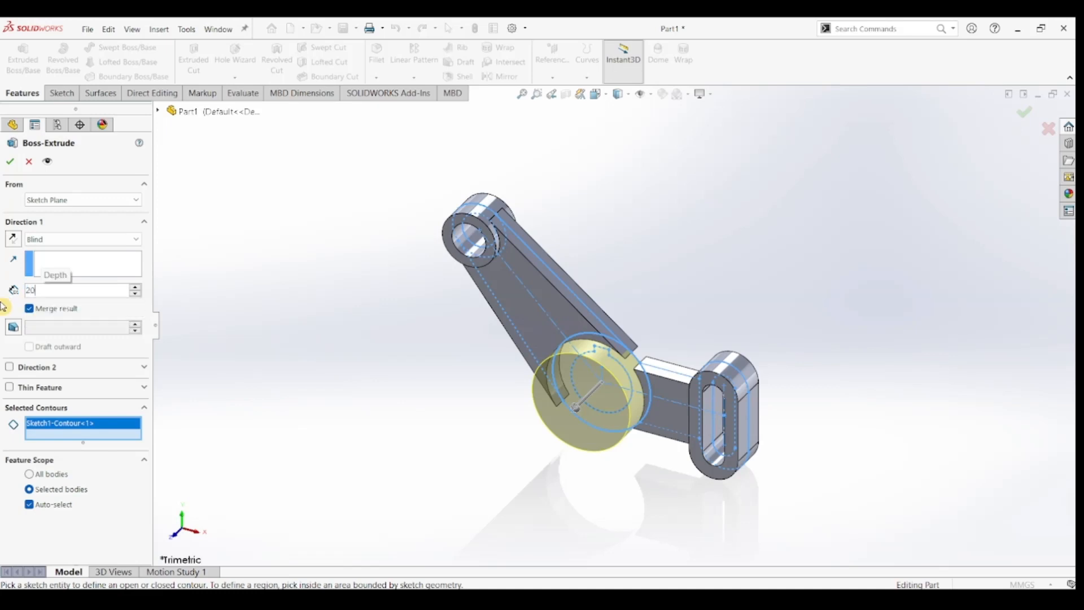
key("Return")
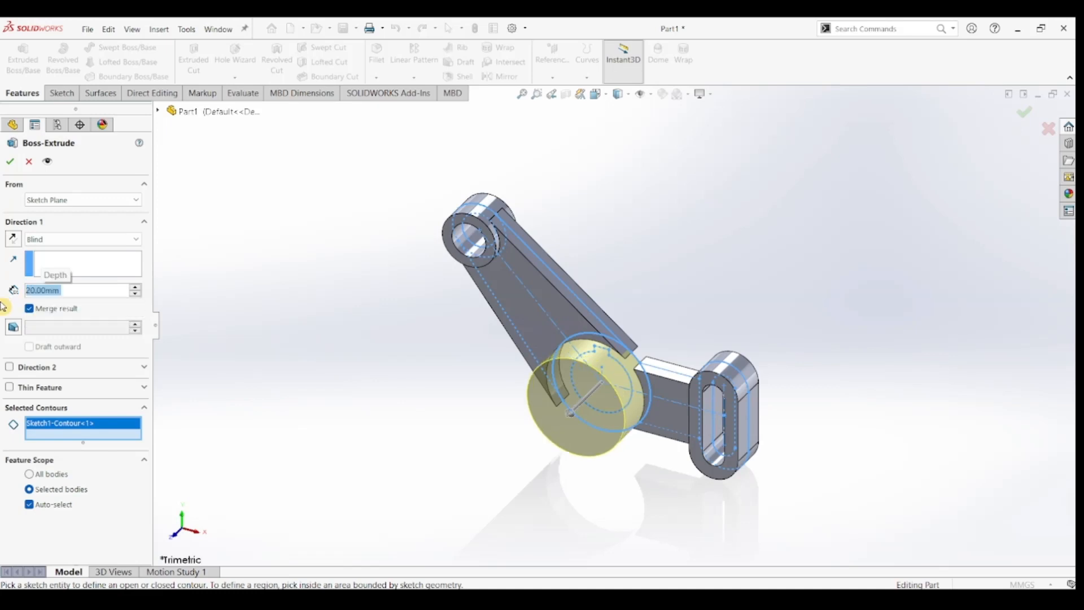
left_click(10, 367)
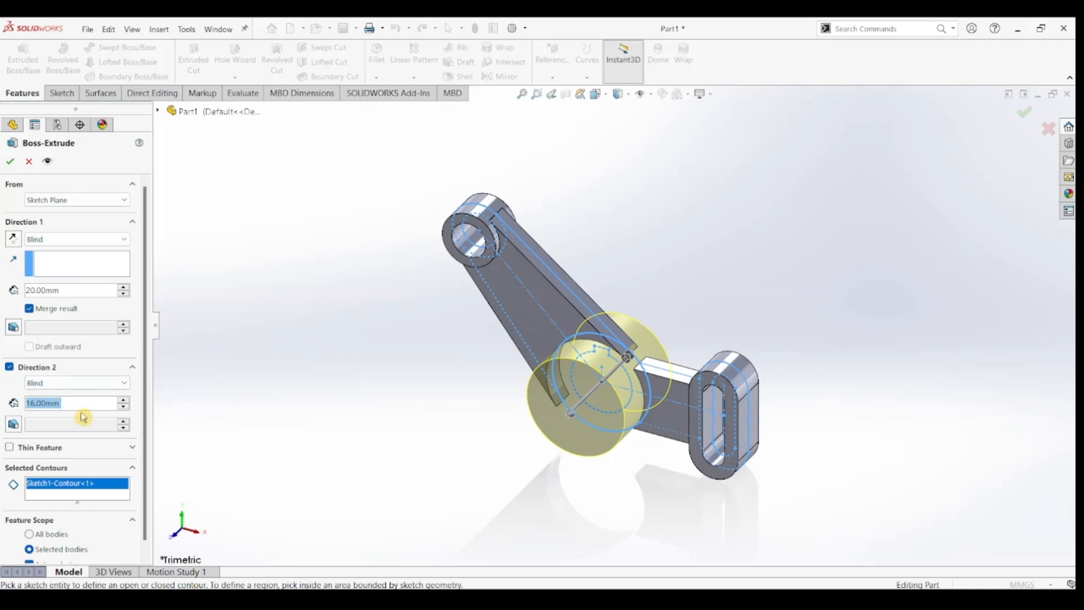
type("25")
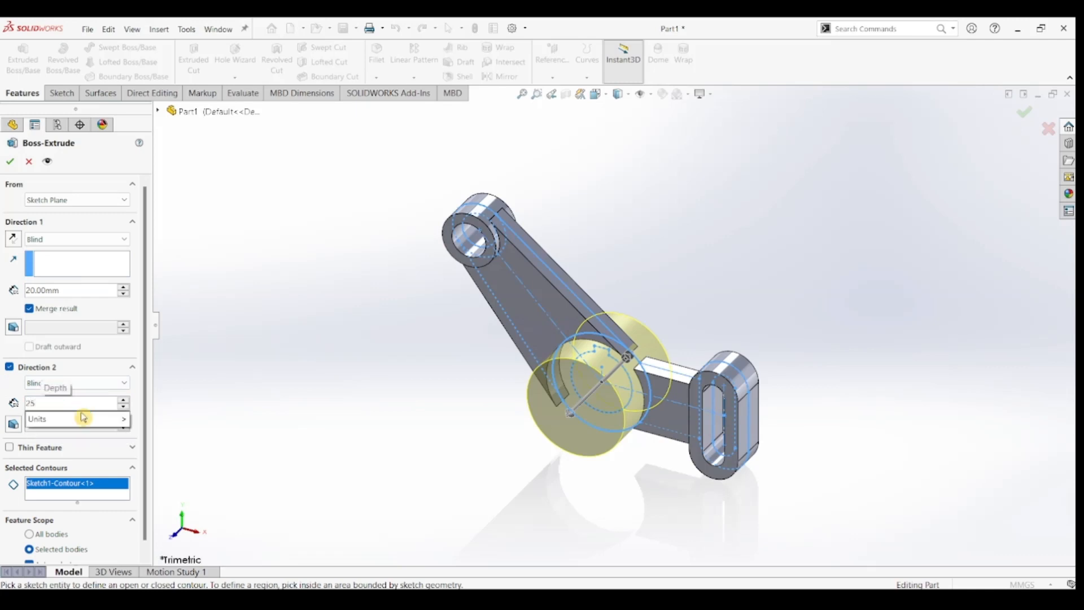
key("Return")
left_click(10, 162)
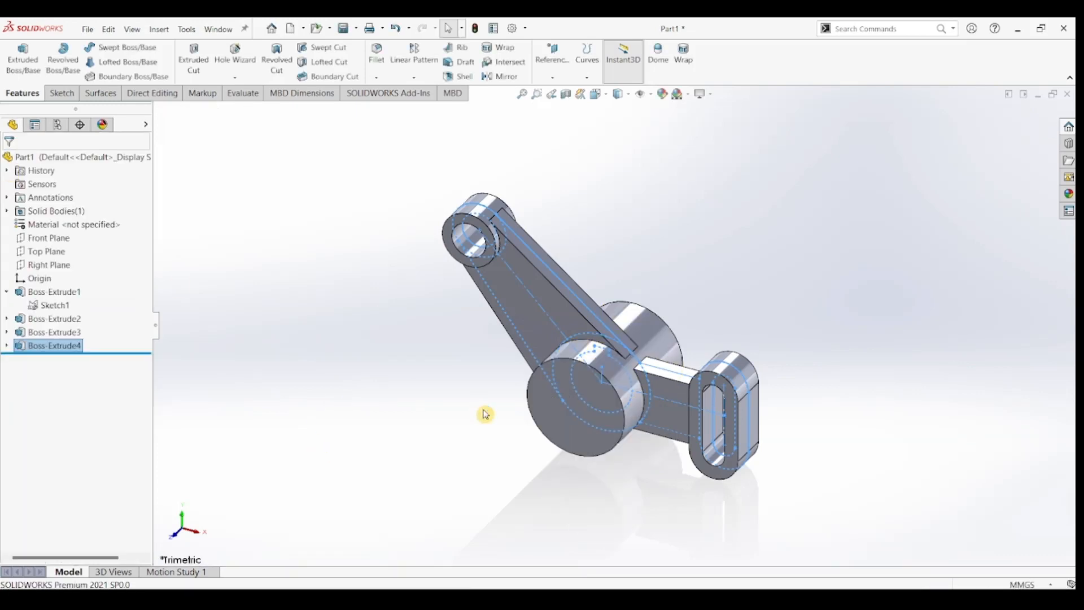
Cut Sketch1's keyed 25 mm bore region into the rear of the hub, starting from a reversed 13 mm offset, Blind 20 mm.
left_click(55, 308)
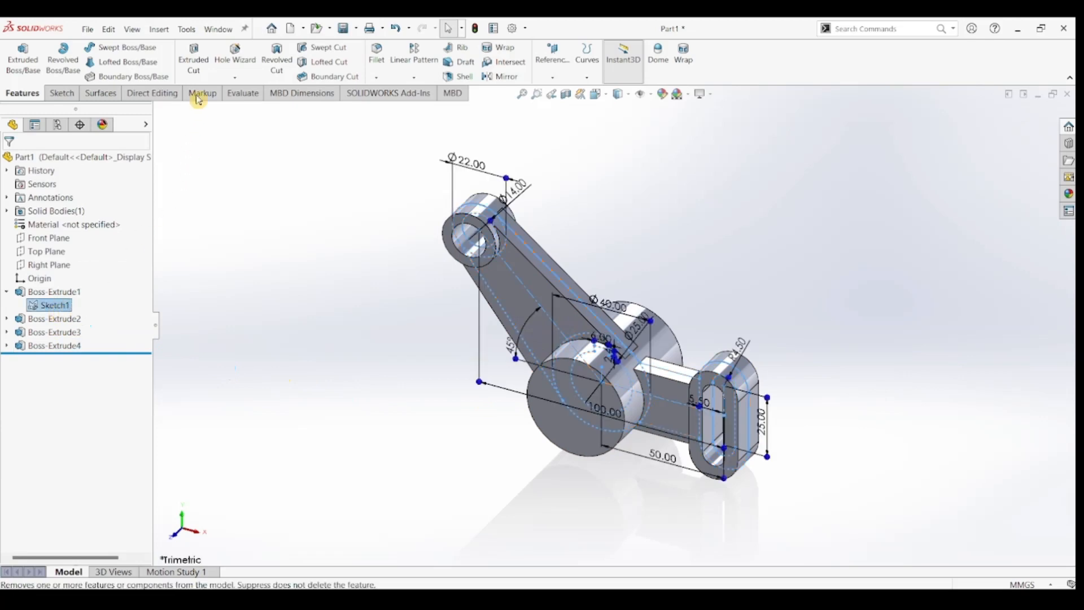
left_click(193, 57)
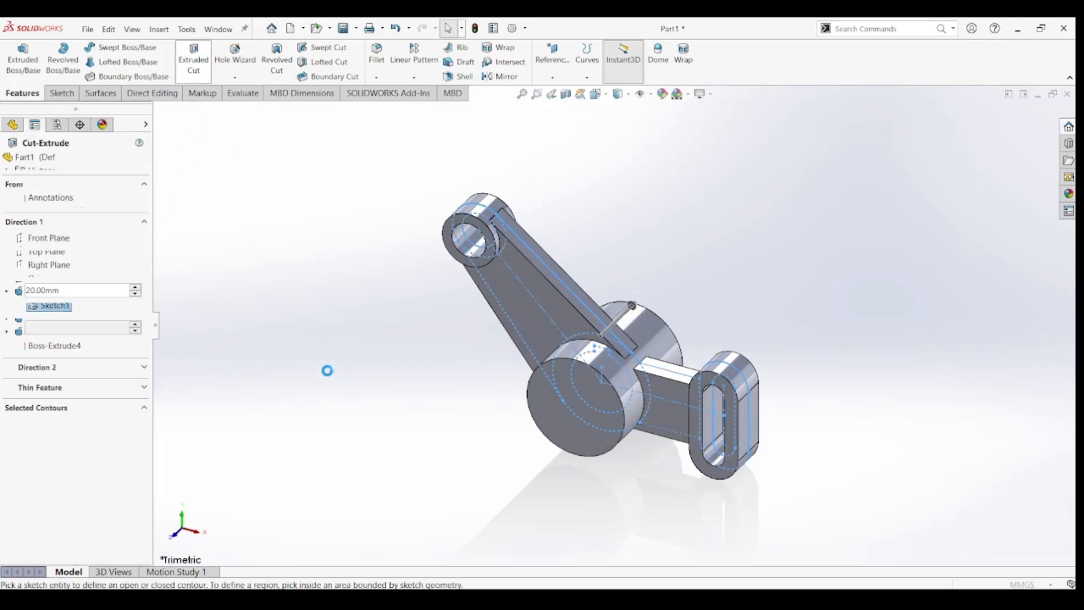
left_click(606, 405)
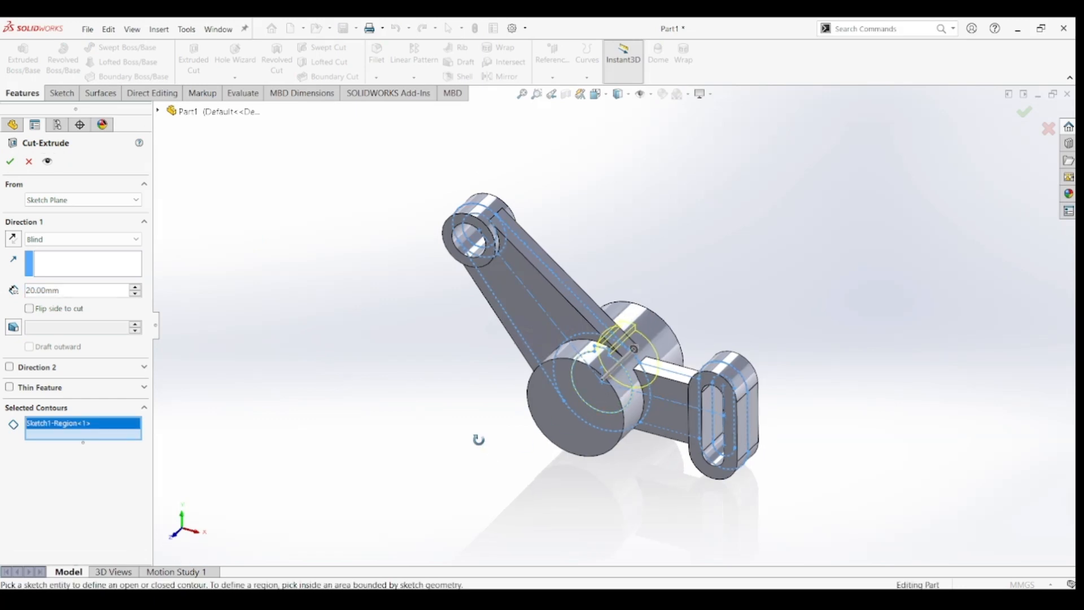
middle_click_drag(480, 441, 414, 452)
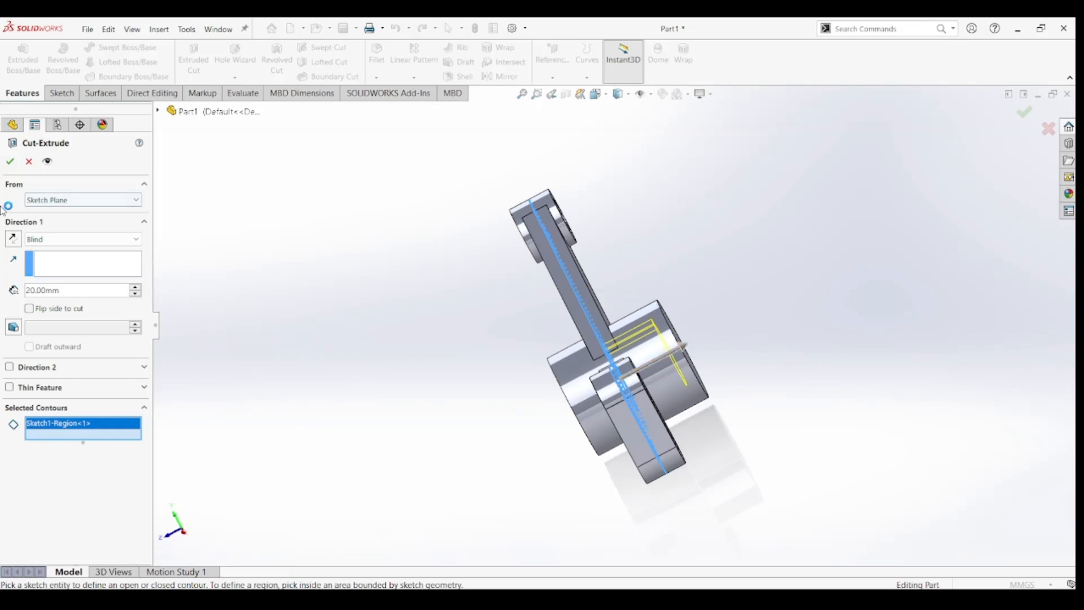
left_click(71, 201)
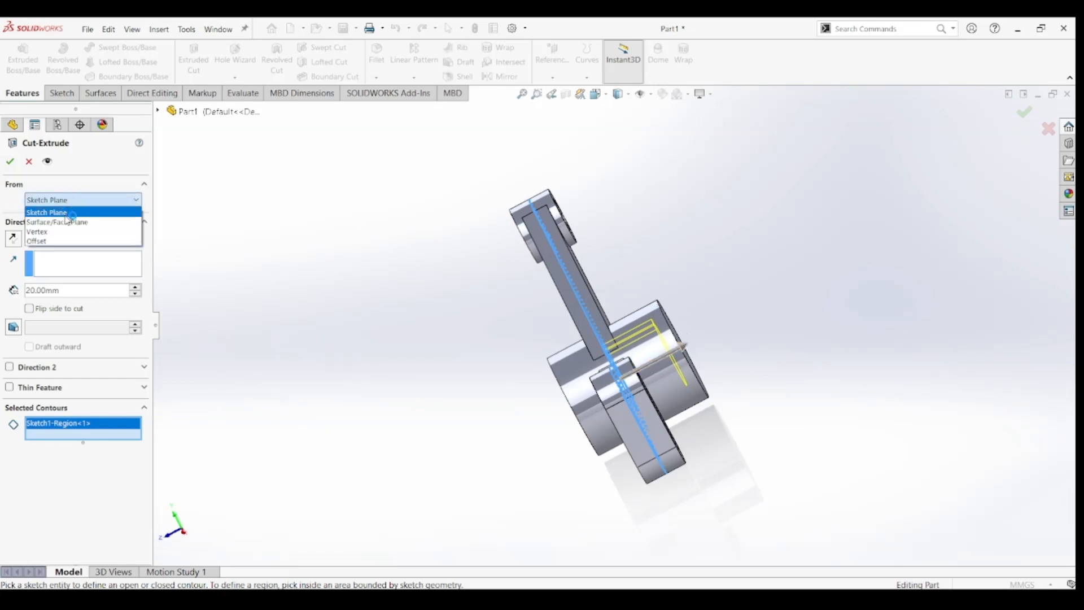
left_click(60, 241)
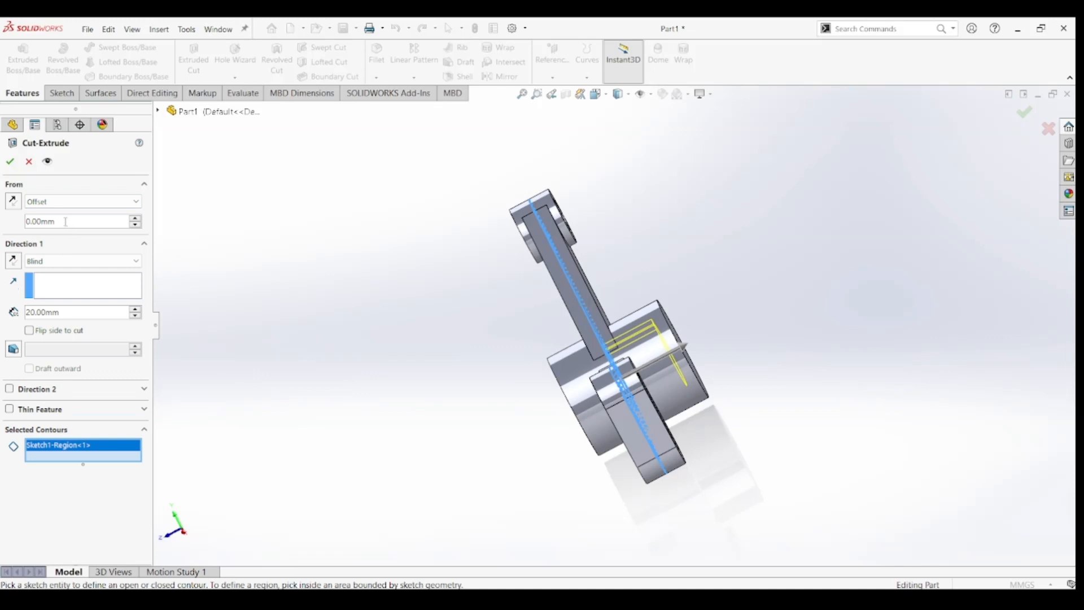
left_click(65, 221)
type("13")
key("Return")
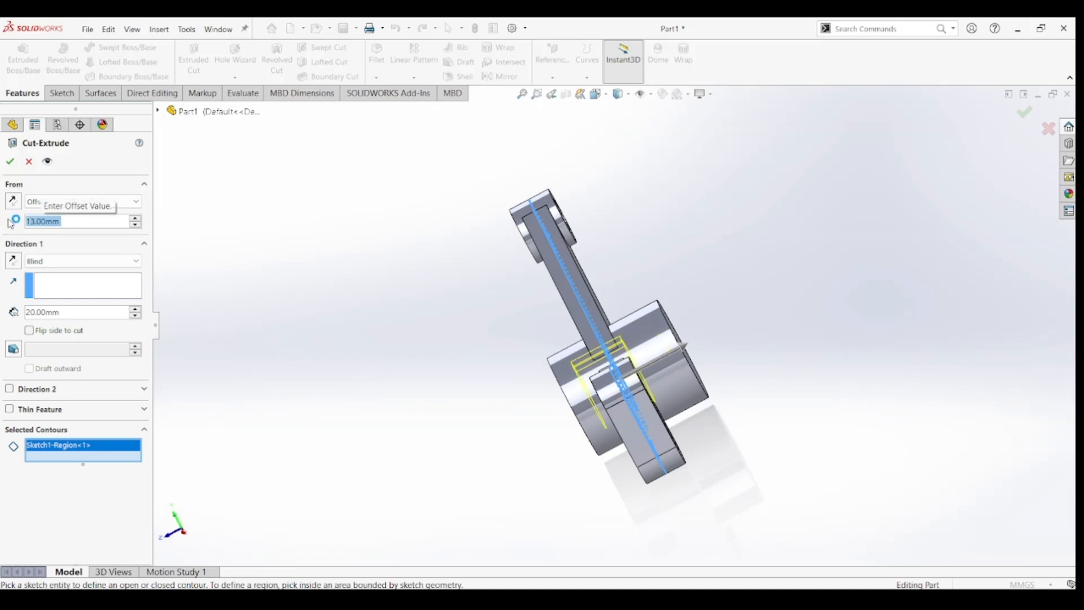
left_click(17, 202)
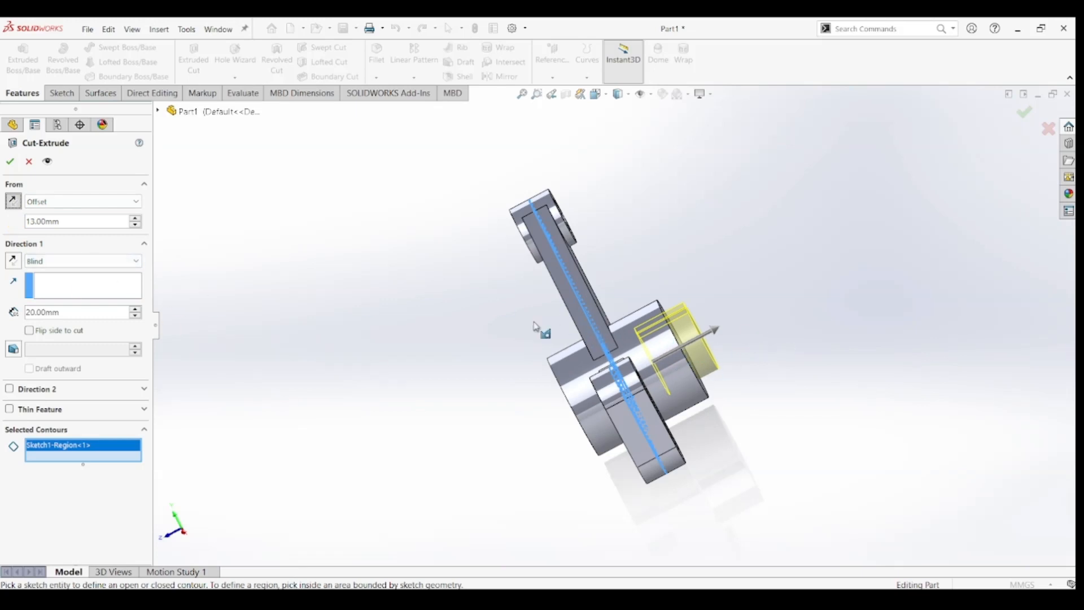
left_click(8, 165)
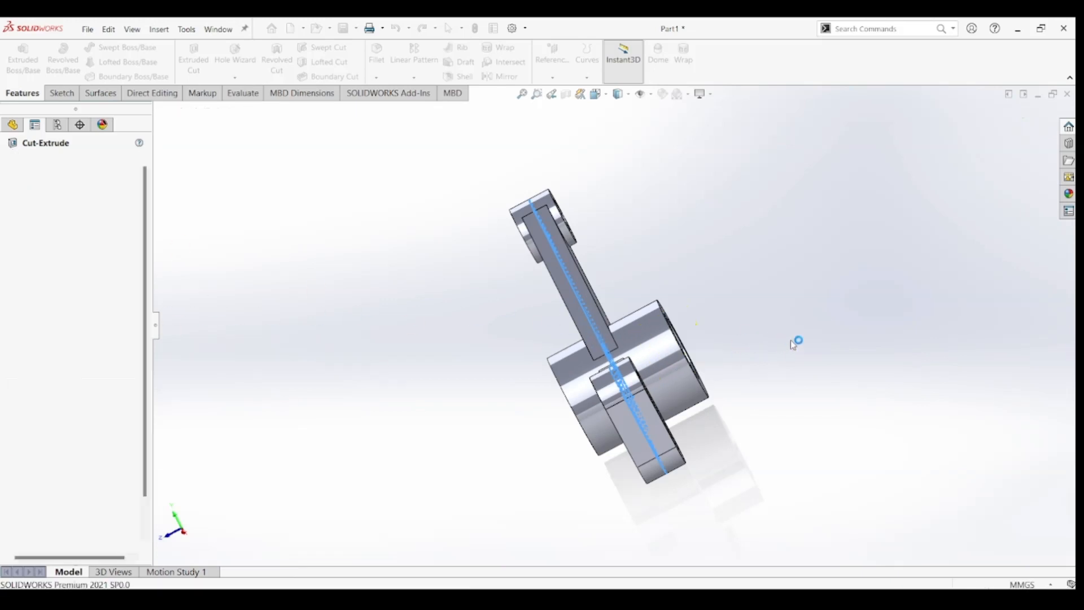
Set up another extruded cut from Sketch1, starting at an 8 mm offset with the cut direction reversed toward the hub's front face.
middle_click_drag(765, 346, 790, 336)
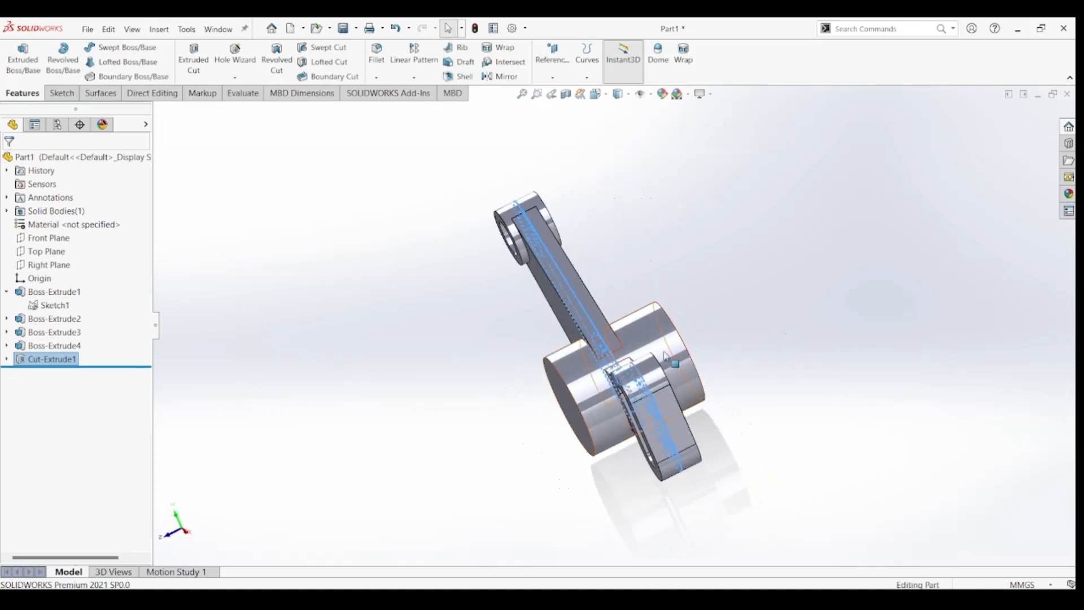
left_click(55, 306)
left_click(193, 56)
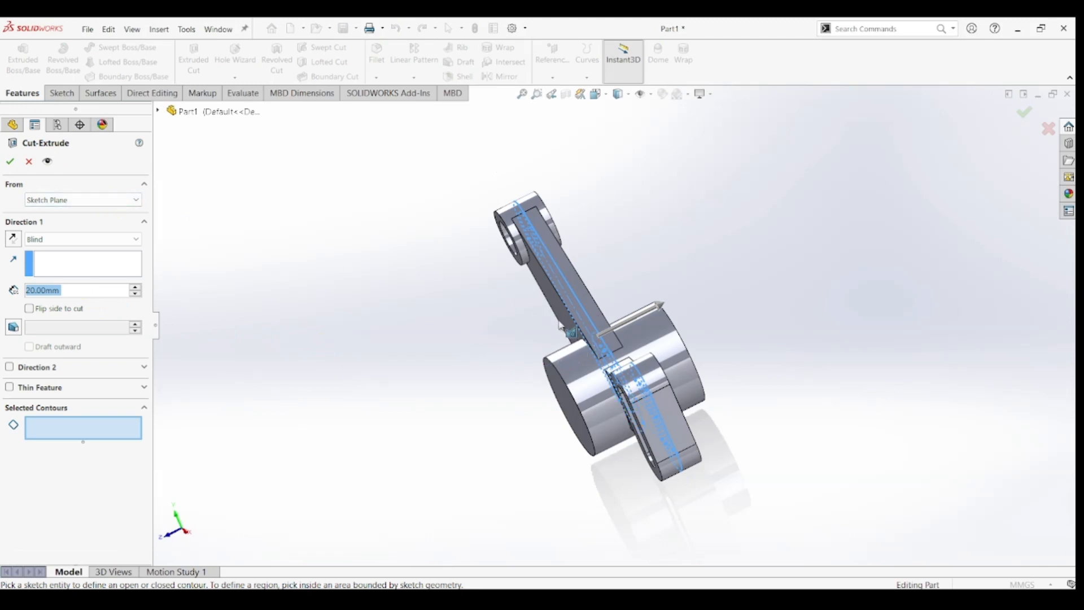
left_click(99, 204)
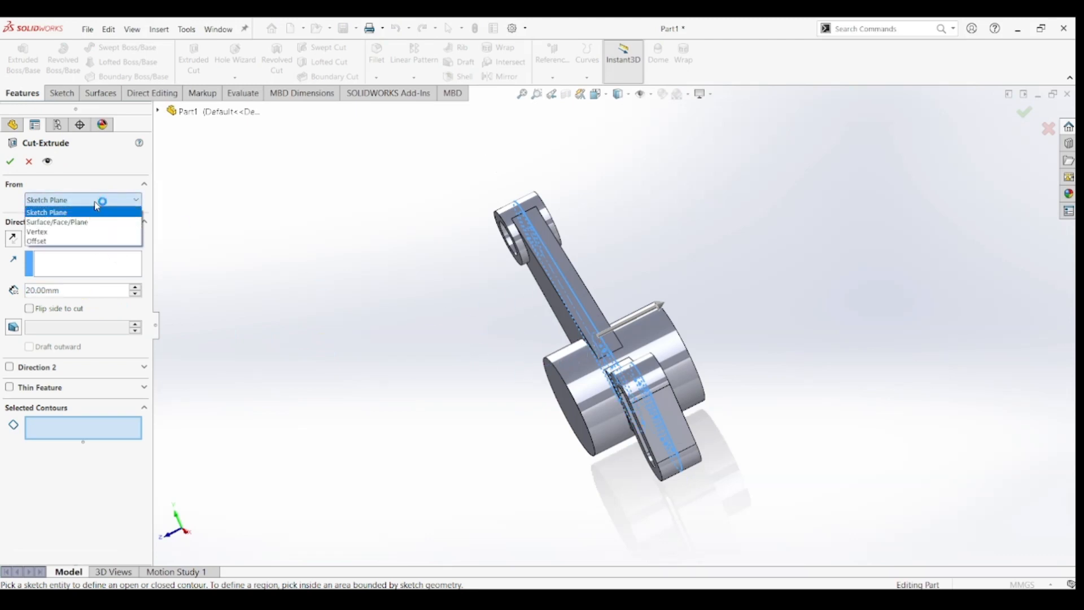
left_click(69, 241)
left_click(26, 222)
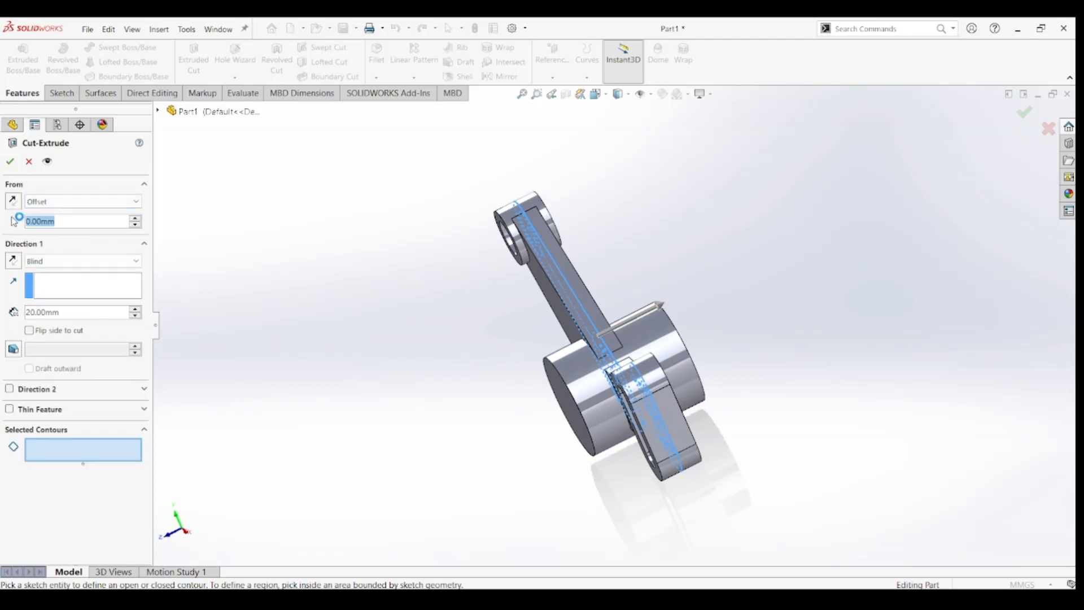
type("8")
key("Return")
left_click(16, 211)
left_click(15, 210)
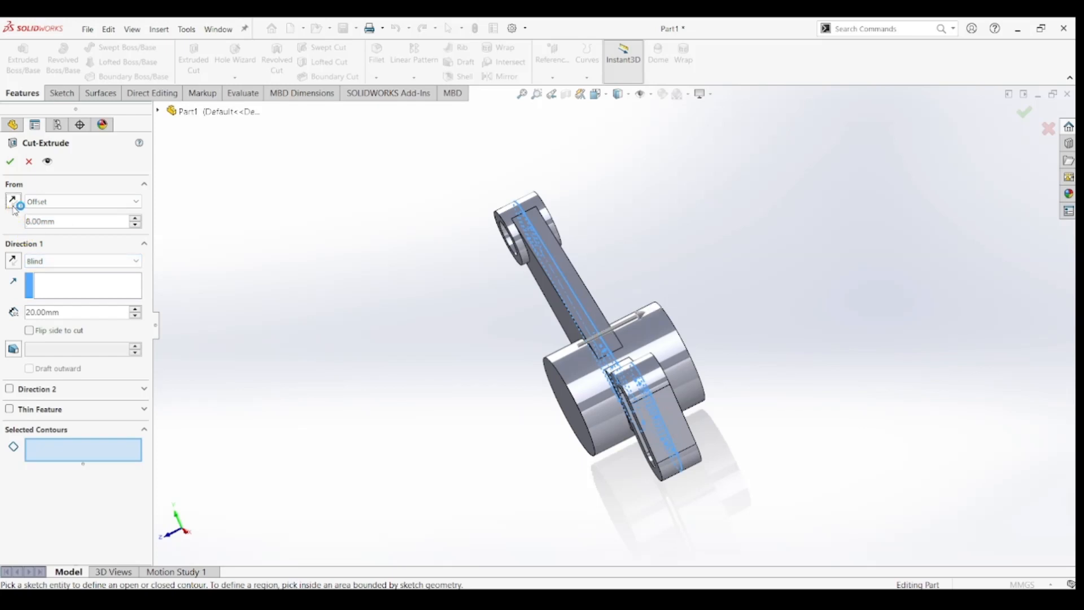
left_click(13, 261)
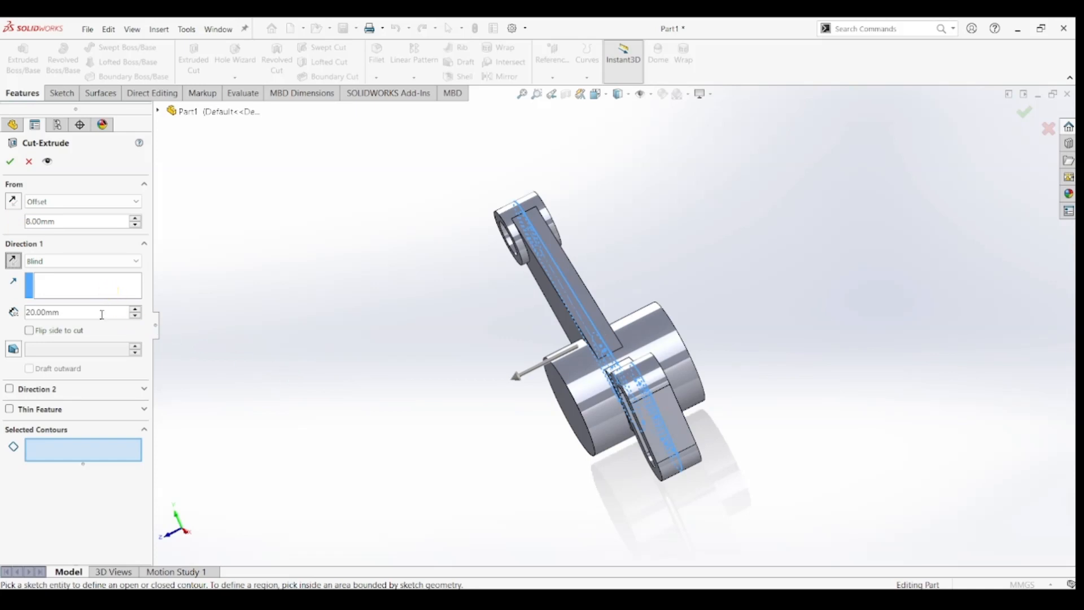
Choose the keyed 25 mm bore region as the contour and complete the front hub cut, Blind 20 mm.
middle_click_drag(310, 370, 351, 327)
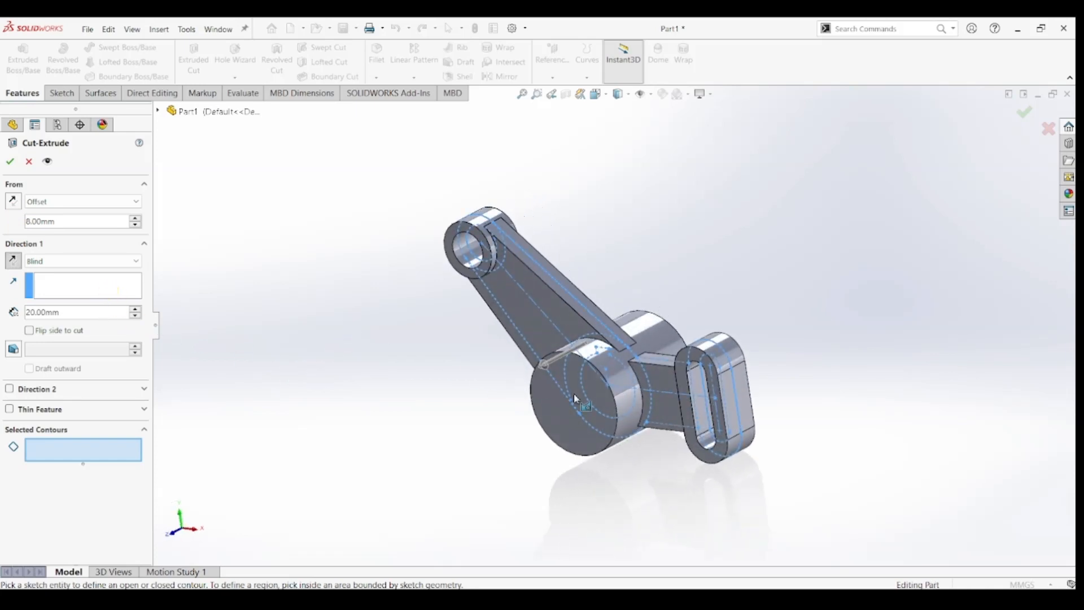
left_click(603, 402)
mouse_move(407, 380)
middle_mouse_down()
mouse_move(348, 394)
mouse_move(351, 411)
middle_mouse_up()
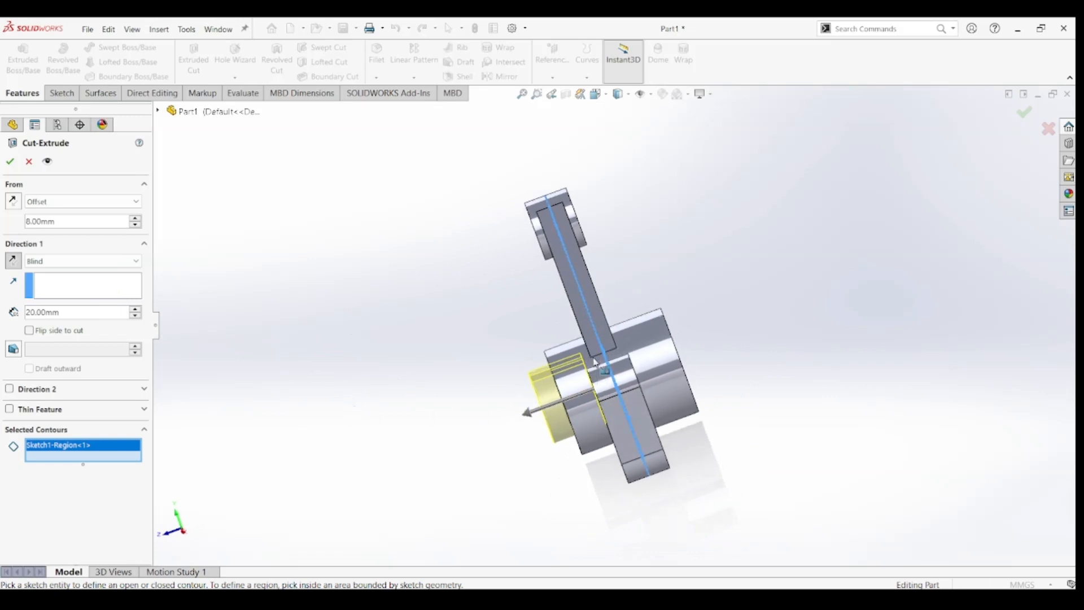
middle_click_drag(418, 395, 426, 375)
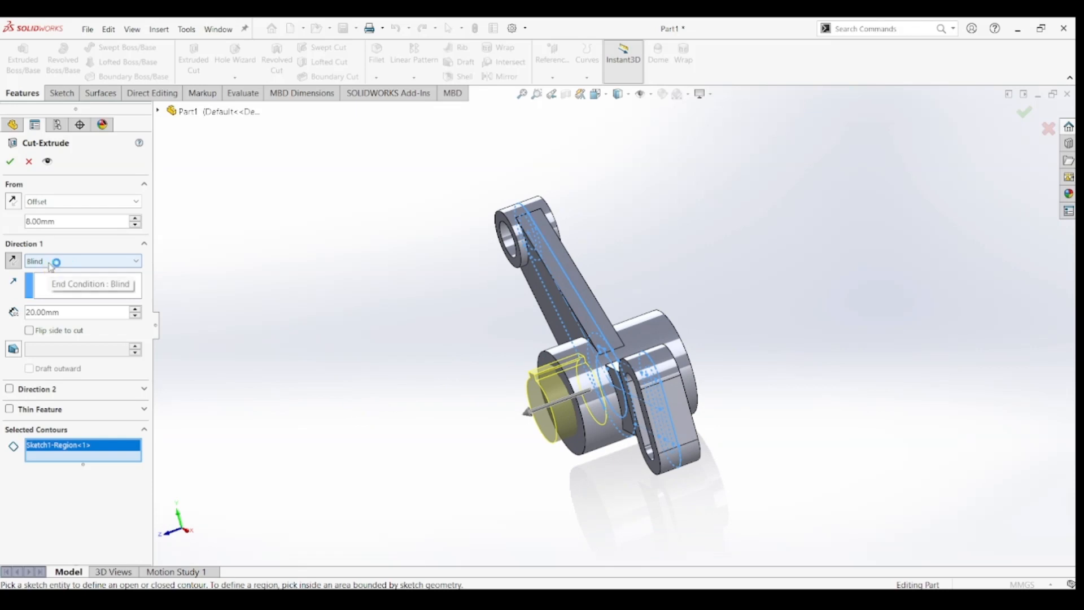
left_click(10, 162)
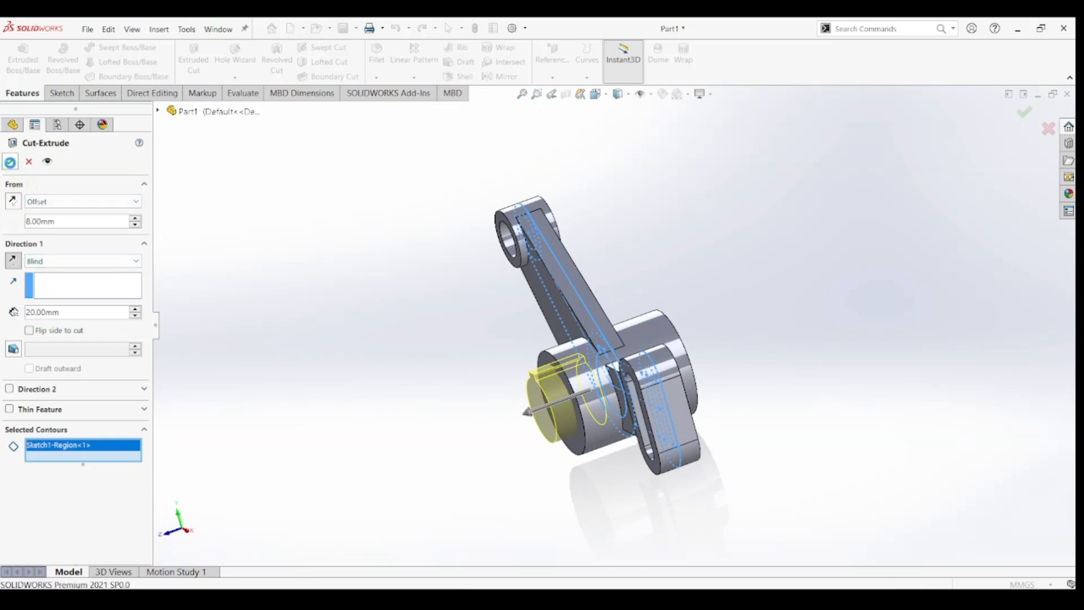
Fillet the eight long edges of the tapered arm and the short web with a 3 mm symmetric radius.
middle_click_drag(347, 400, 411, 380)
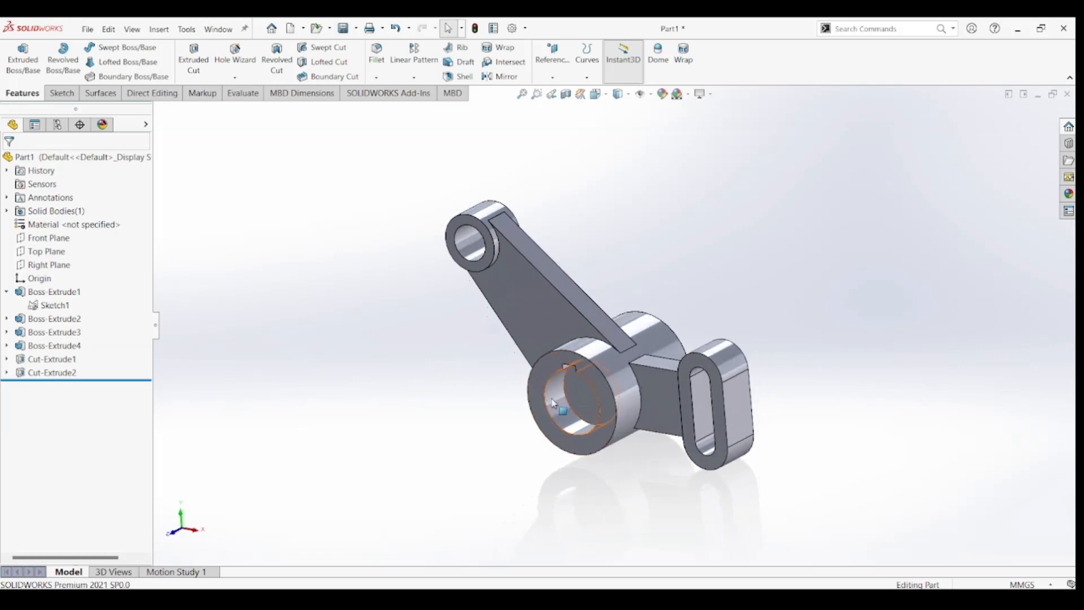
middle_click_drag(750, 320, 634, 385)
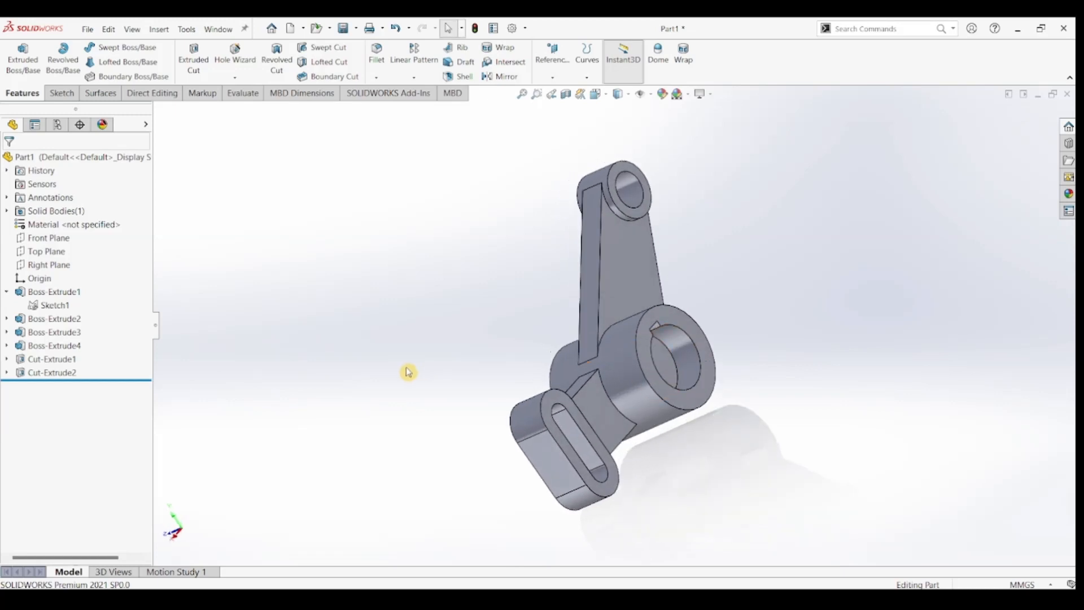
middle_click_drag(409, 370, 515, 352)
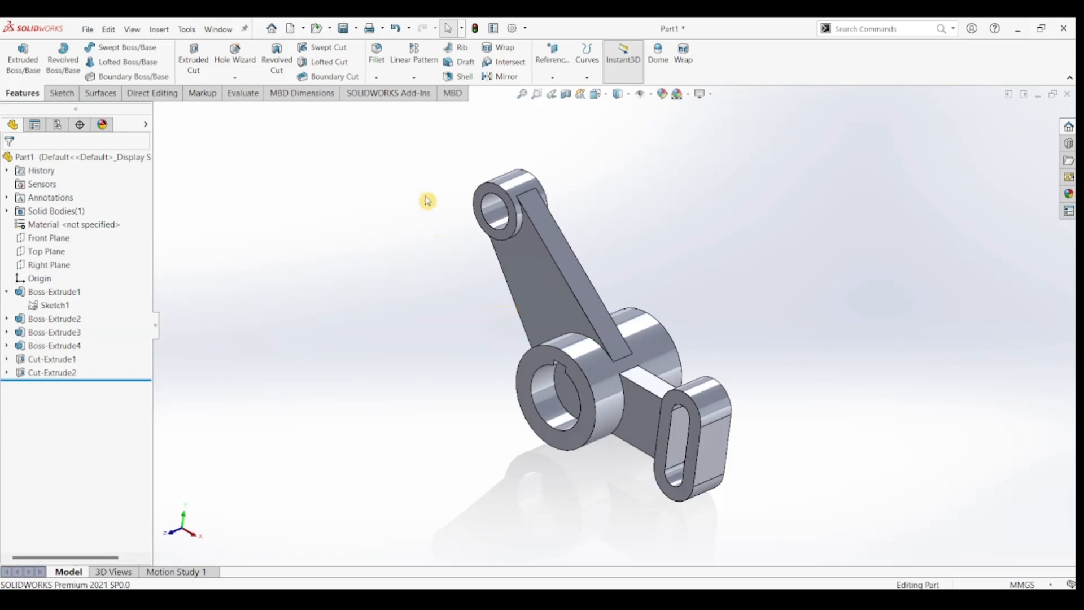
left_click(382, 67)
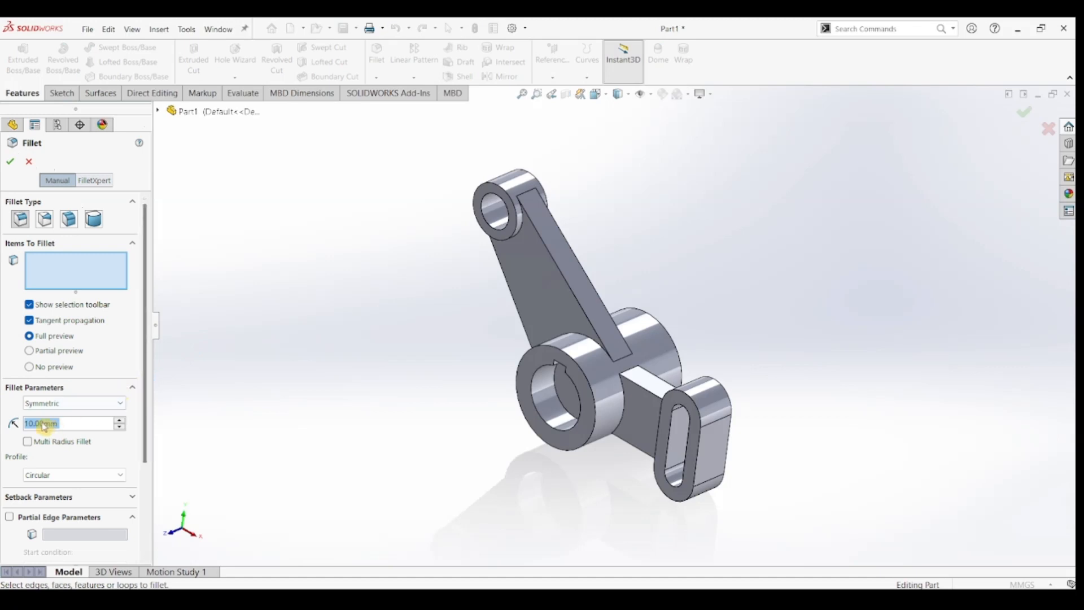
type("3")
key("Return")
left_click(558, 266)
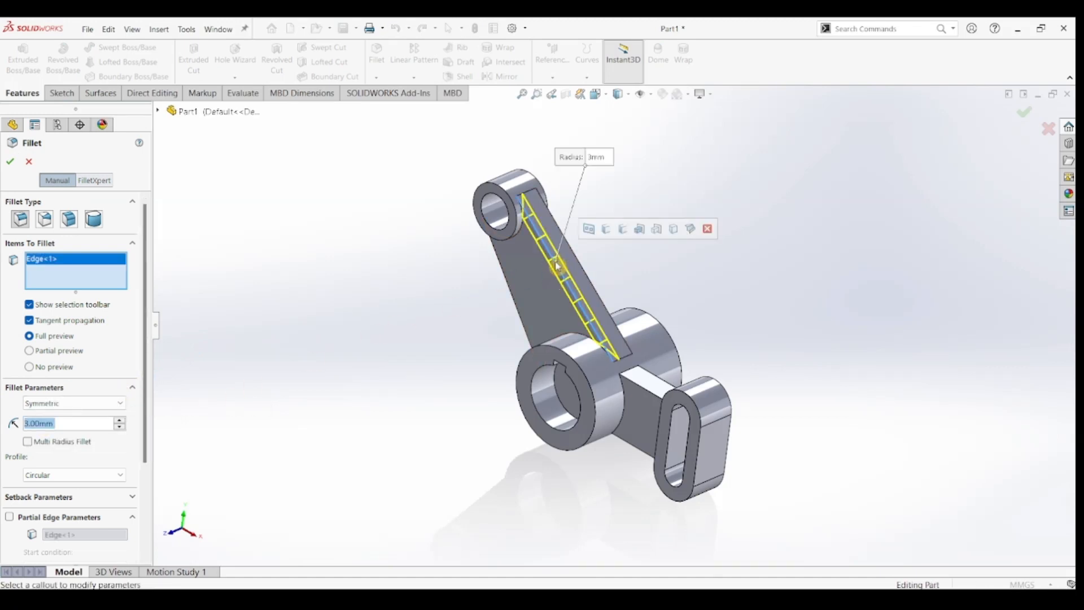
left_click(625, 233)
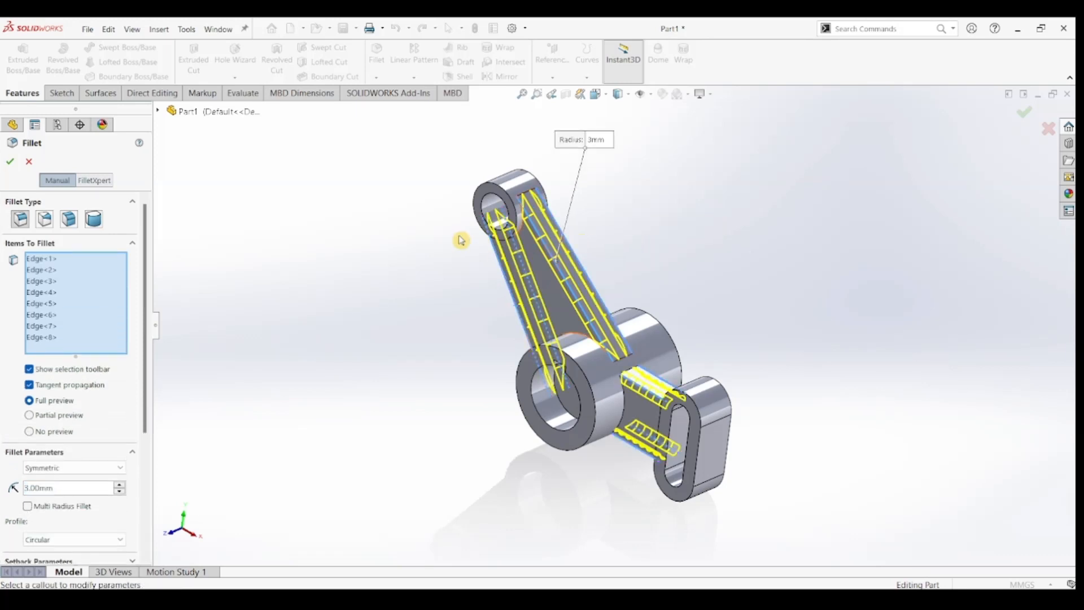
left_click(12, 165)
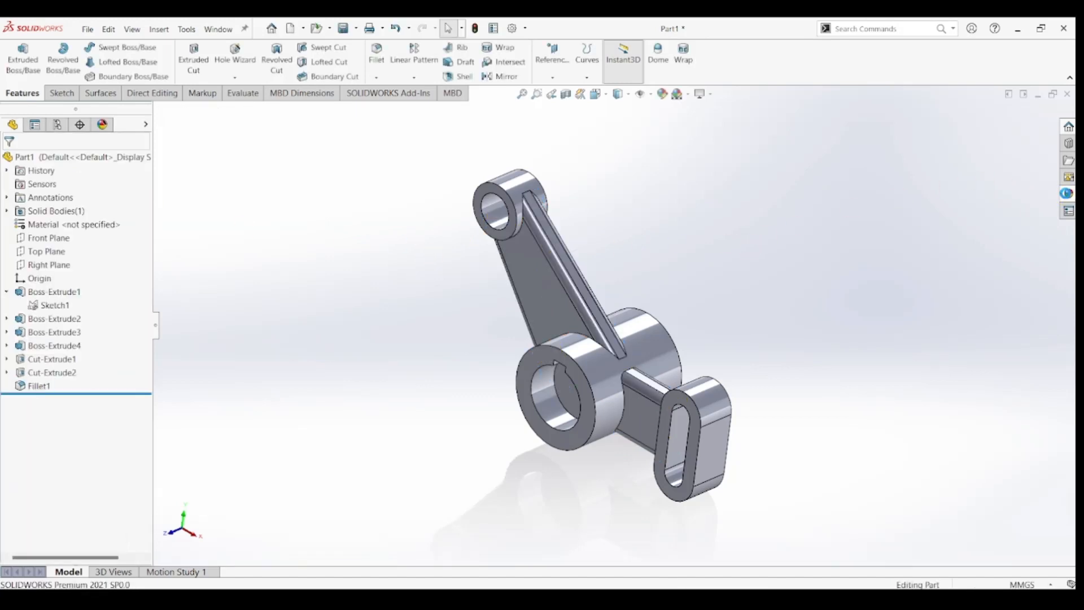
Apply the polished steel appearance to the whole part and show it in the isometric view.
left_click(1066, 193)
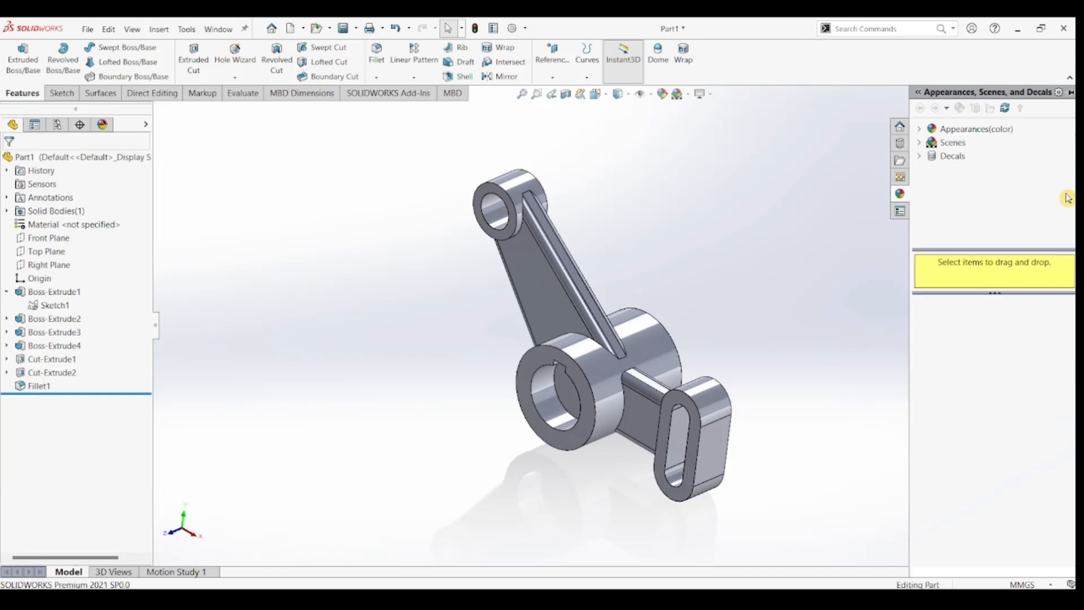
left_click(921, 130)
double_click(965, 155)
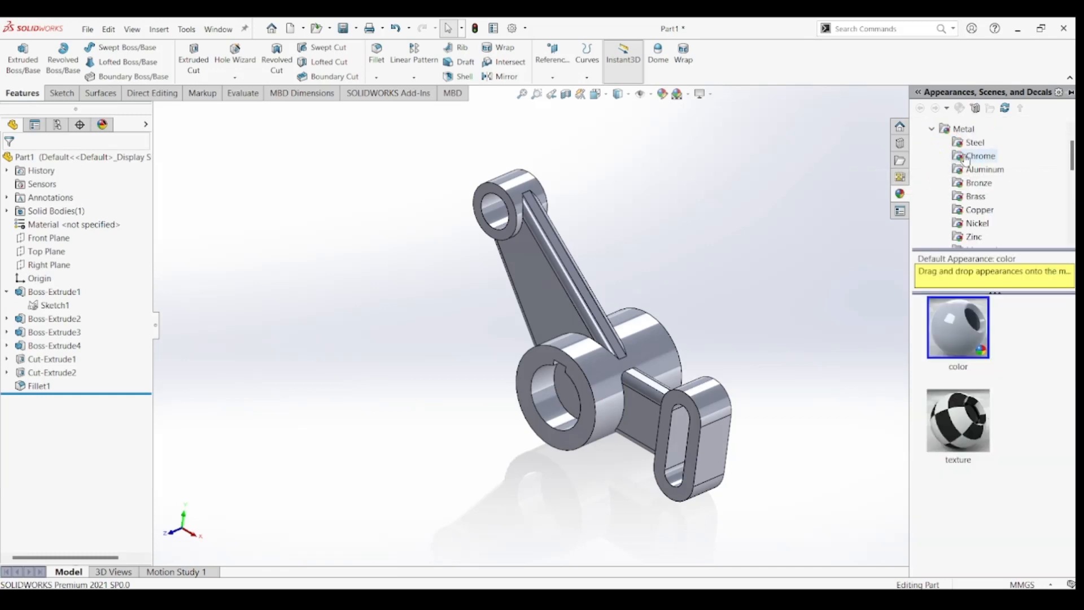
left_click(973, 142)
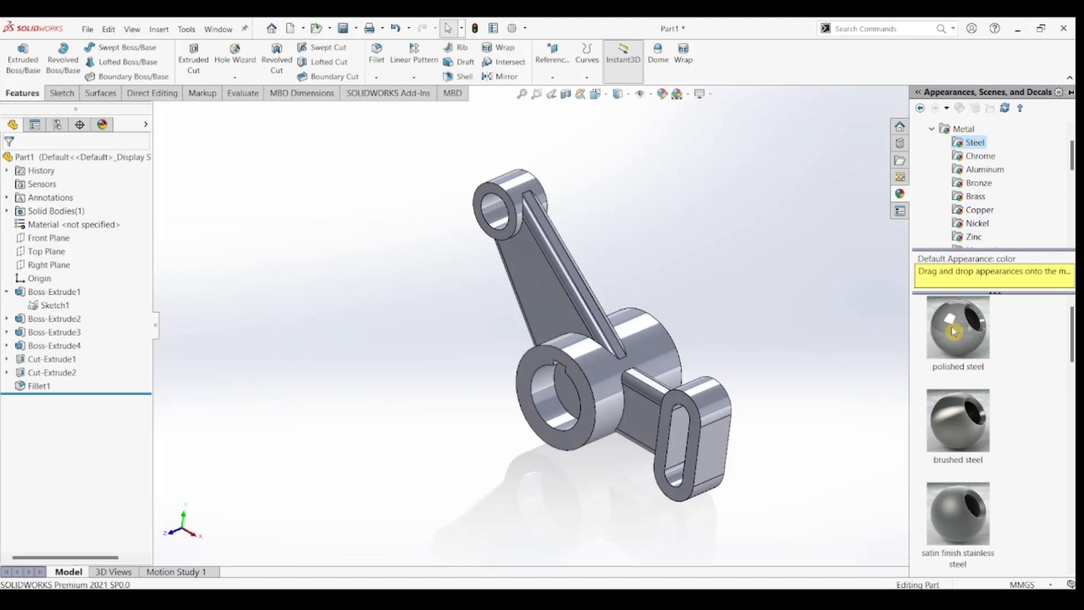
double_click(954, 332)
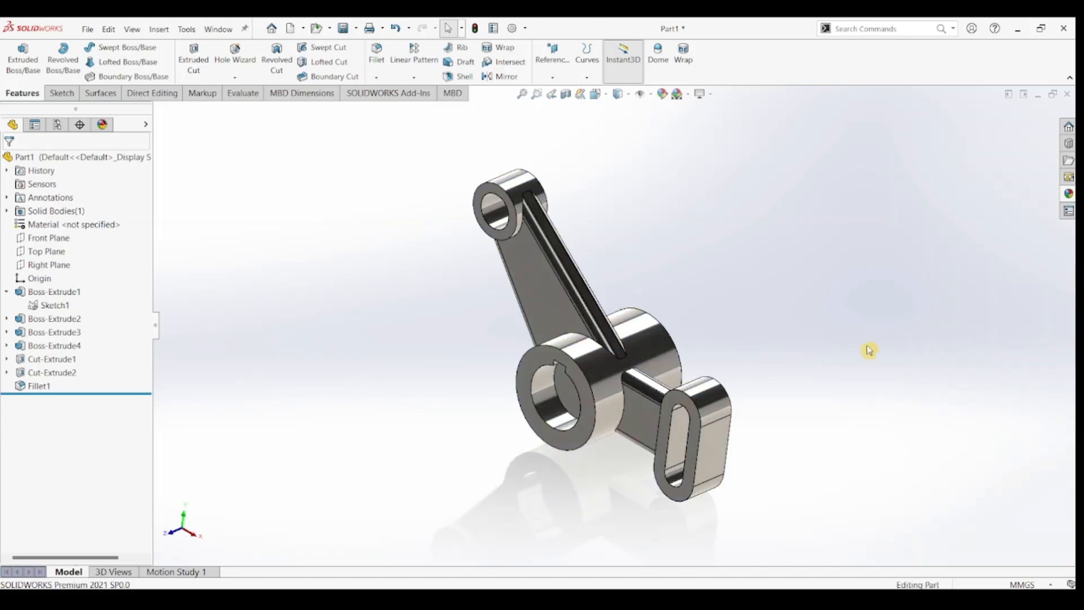
key("ctrl+7")
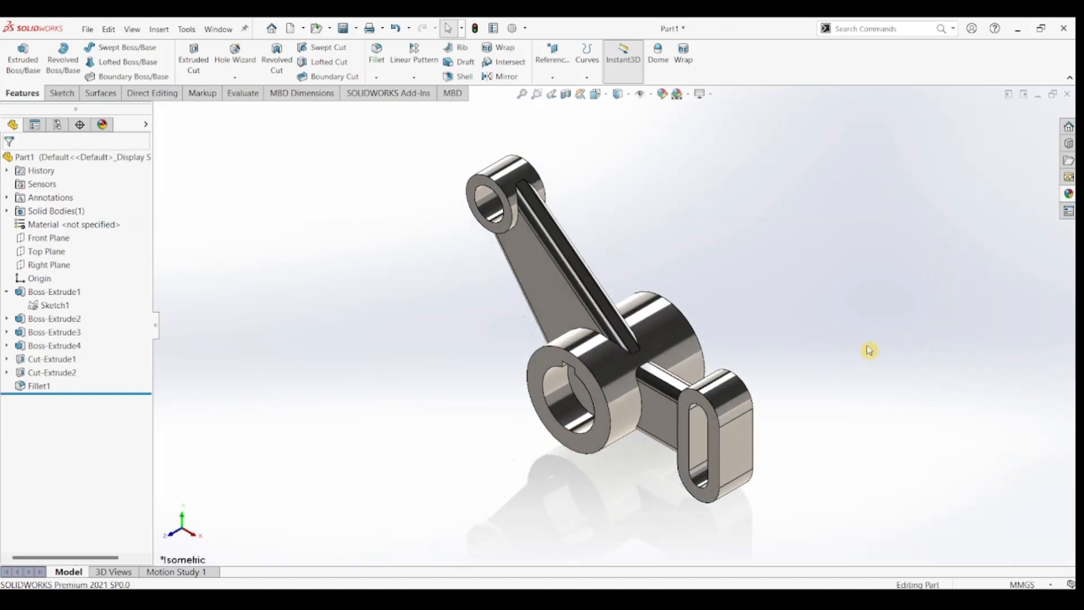